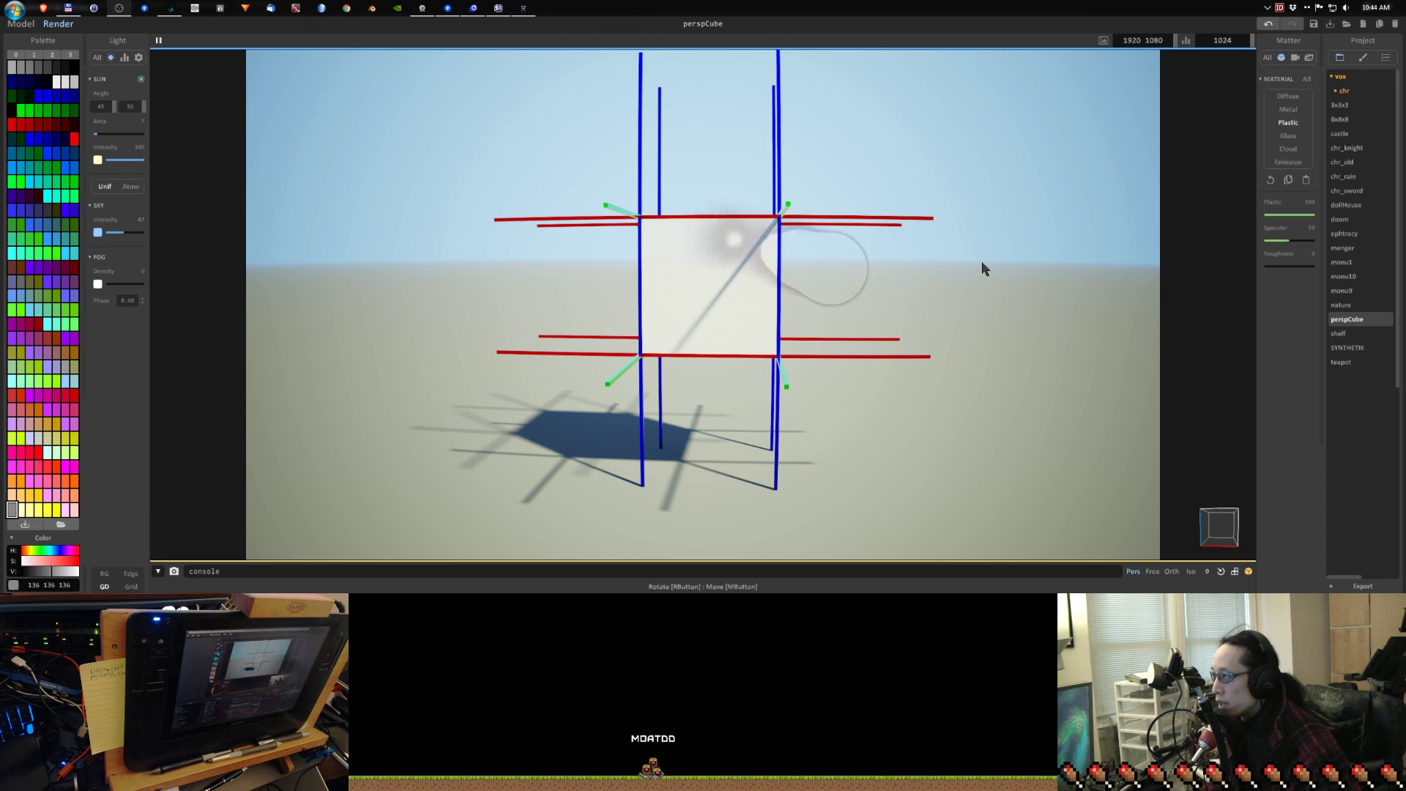
Examine the cube and its extended edge lines from several angles in both the rendered and the model view
right_click_drag(943, 289, 916, 302)
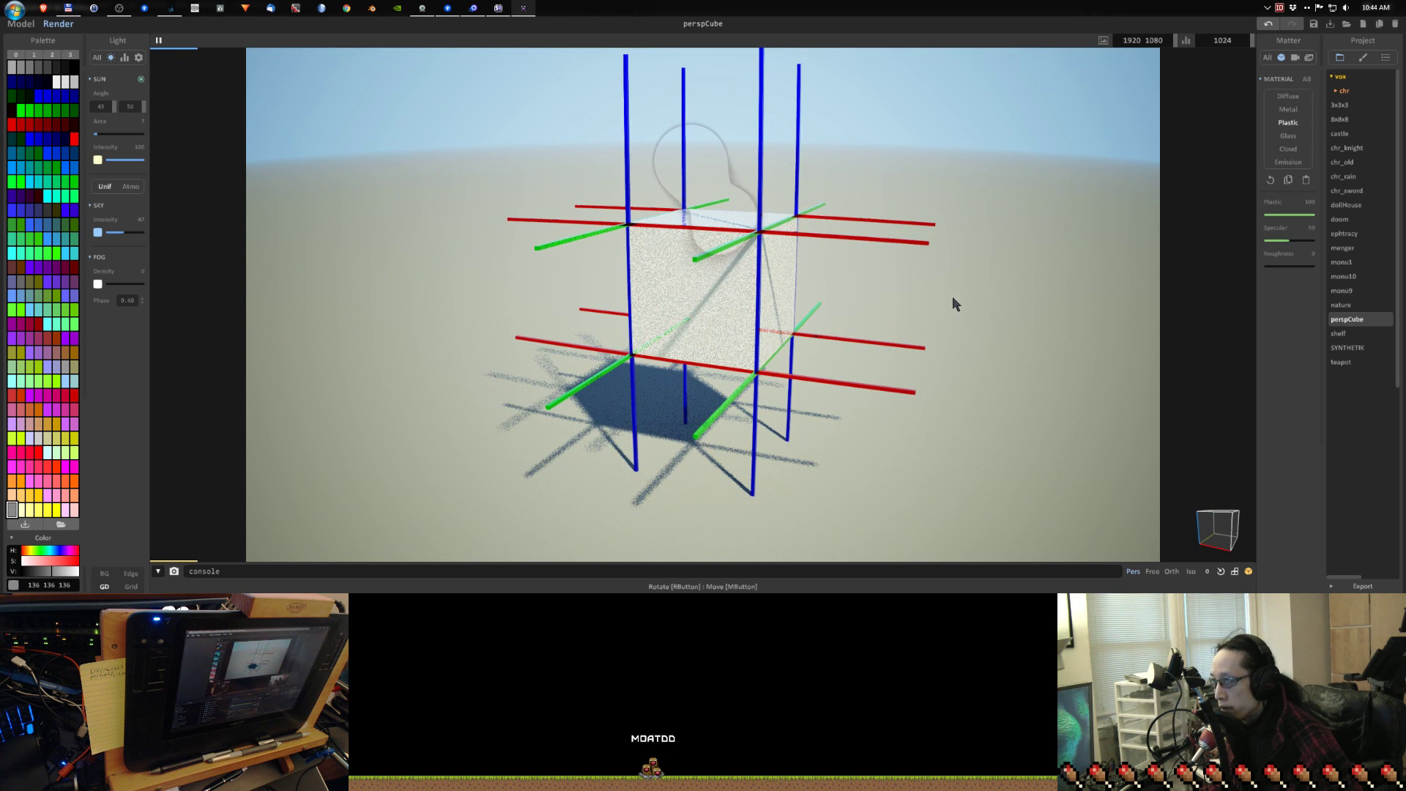
left_click(22, 24)
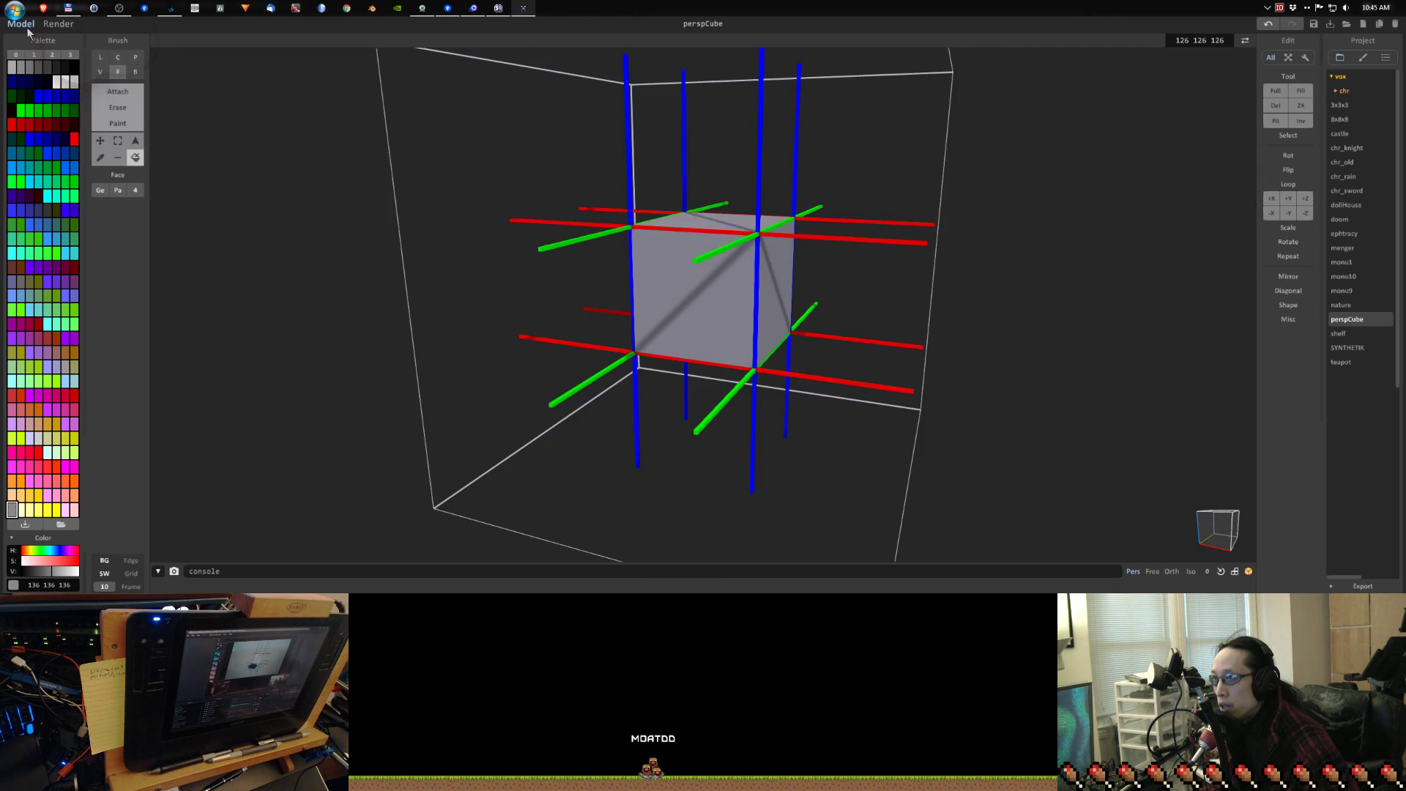
right_click_drag(425, 183, 373, 136)
left_click(59, 24)
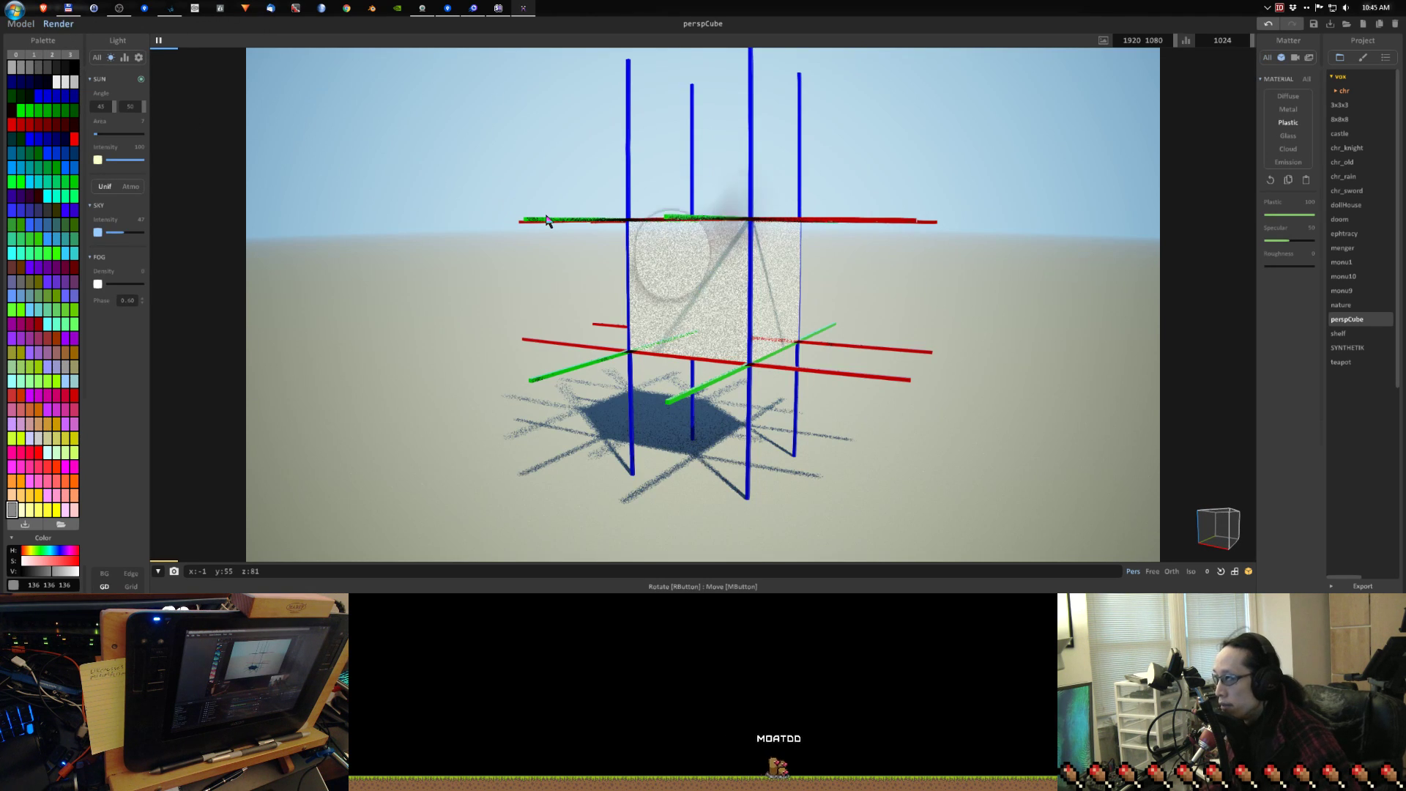
right_click_drag(567, 167, 605, 166)
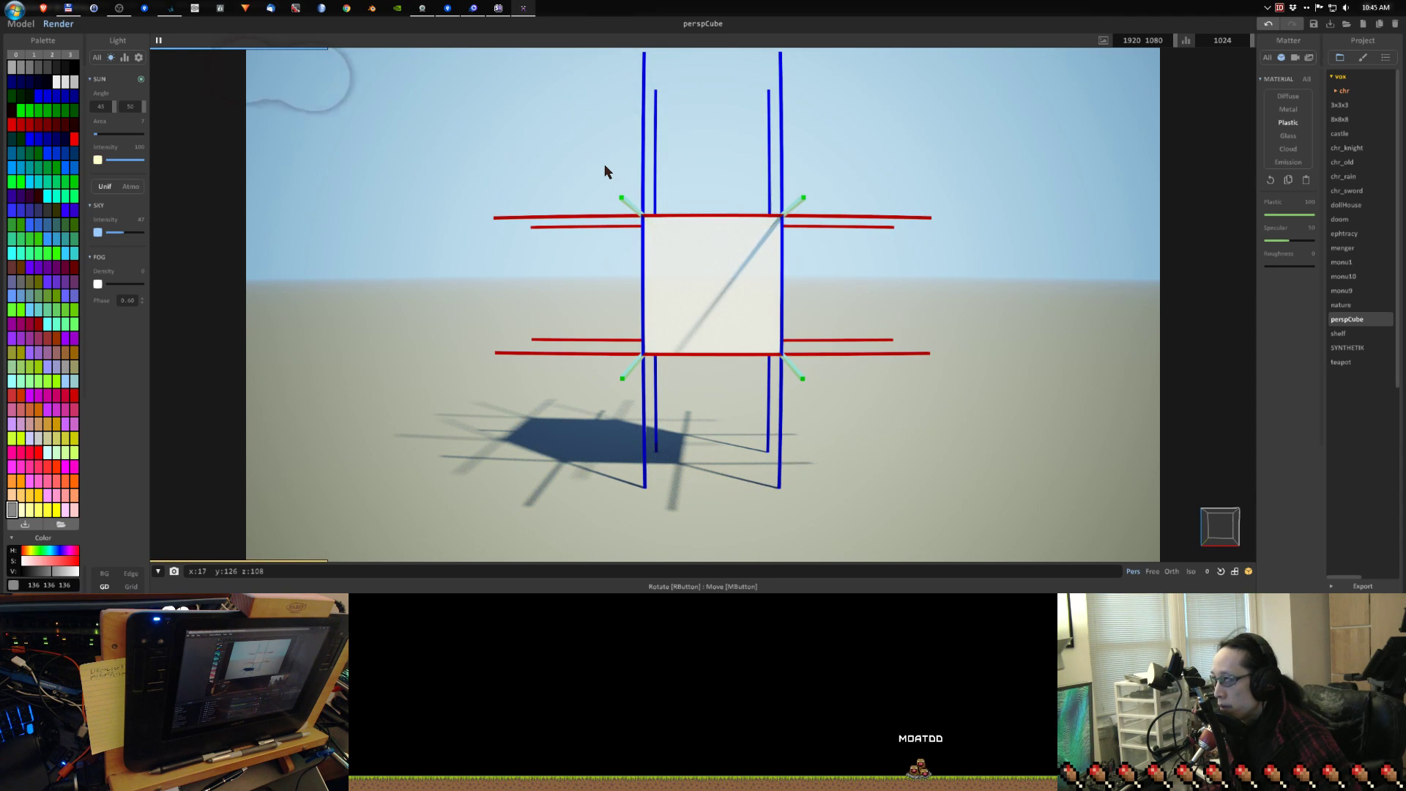
right_click_drag(695, 183, 688, 213)
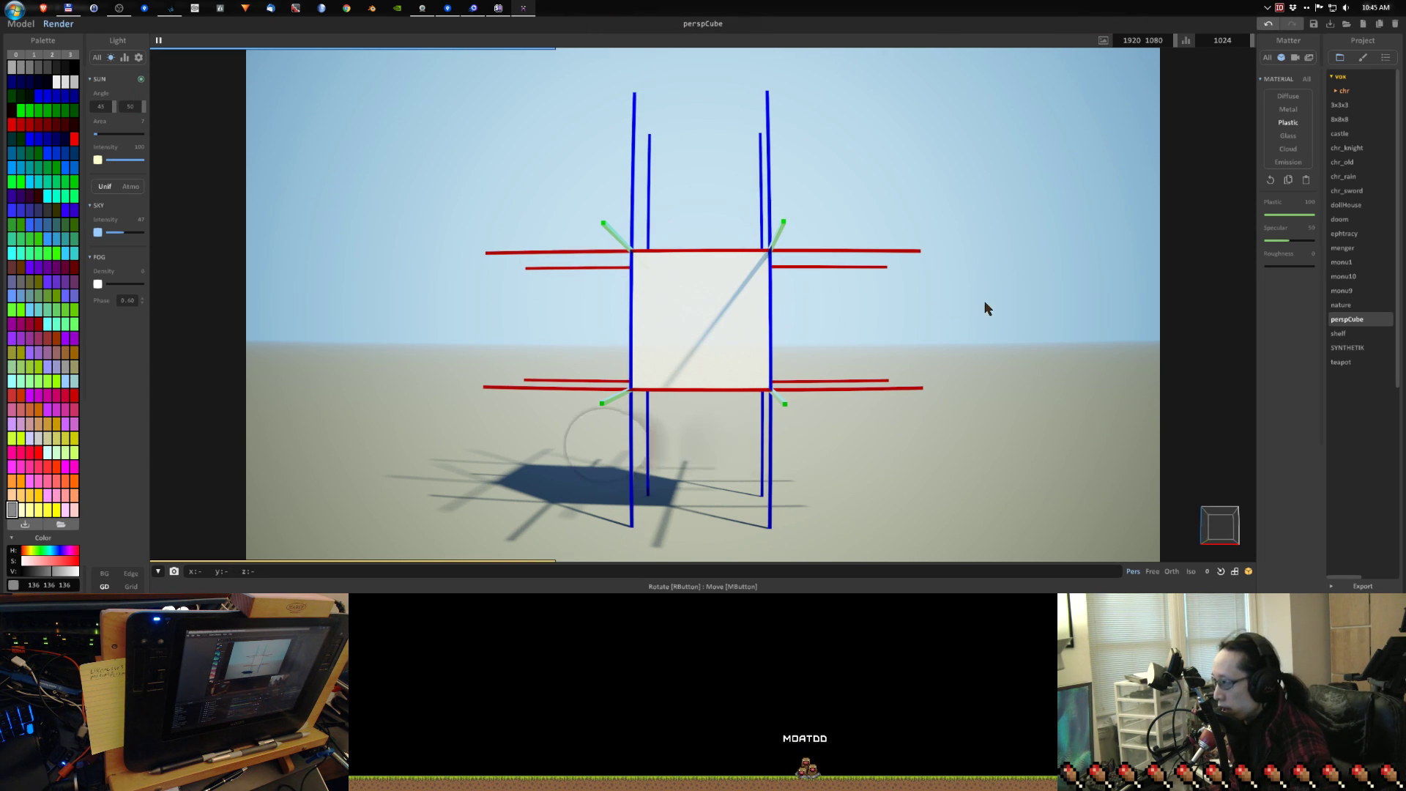
right_click_drag(961, 314, 769, 227)
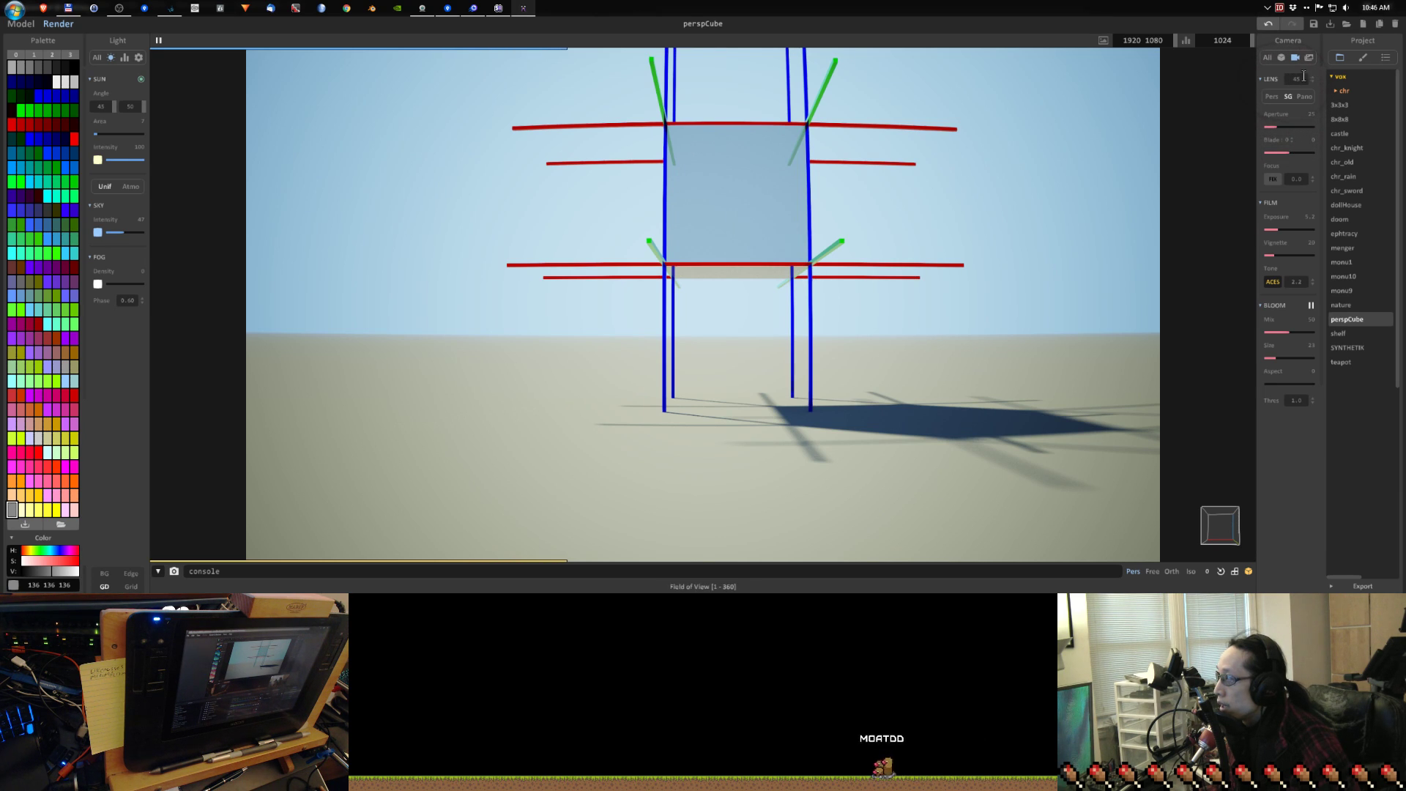
Widen the camera lens's field of view and inspect the cube's extended edge lines from the front and above
left_click_drag(1312, 76, 1312, 48)
scroll(1009, 107, "up", 10)
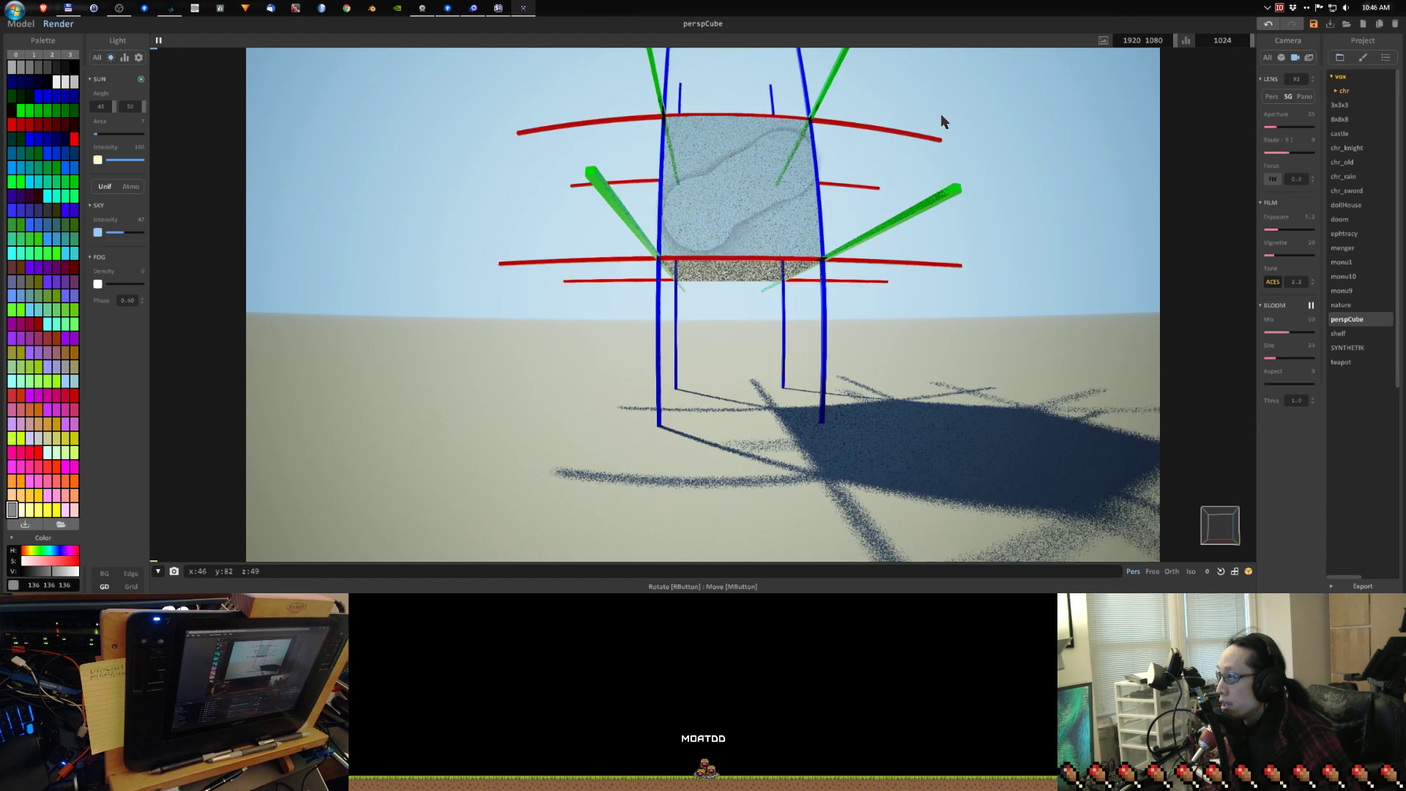
right_click_drag(995, 131, 866, 246)
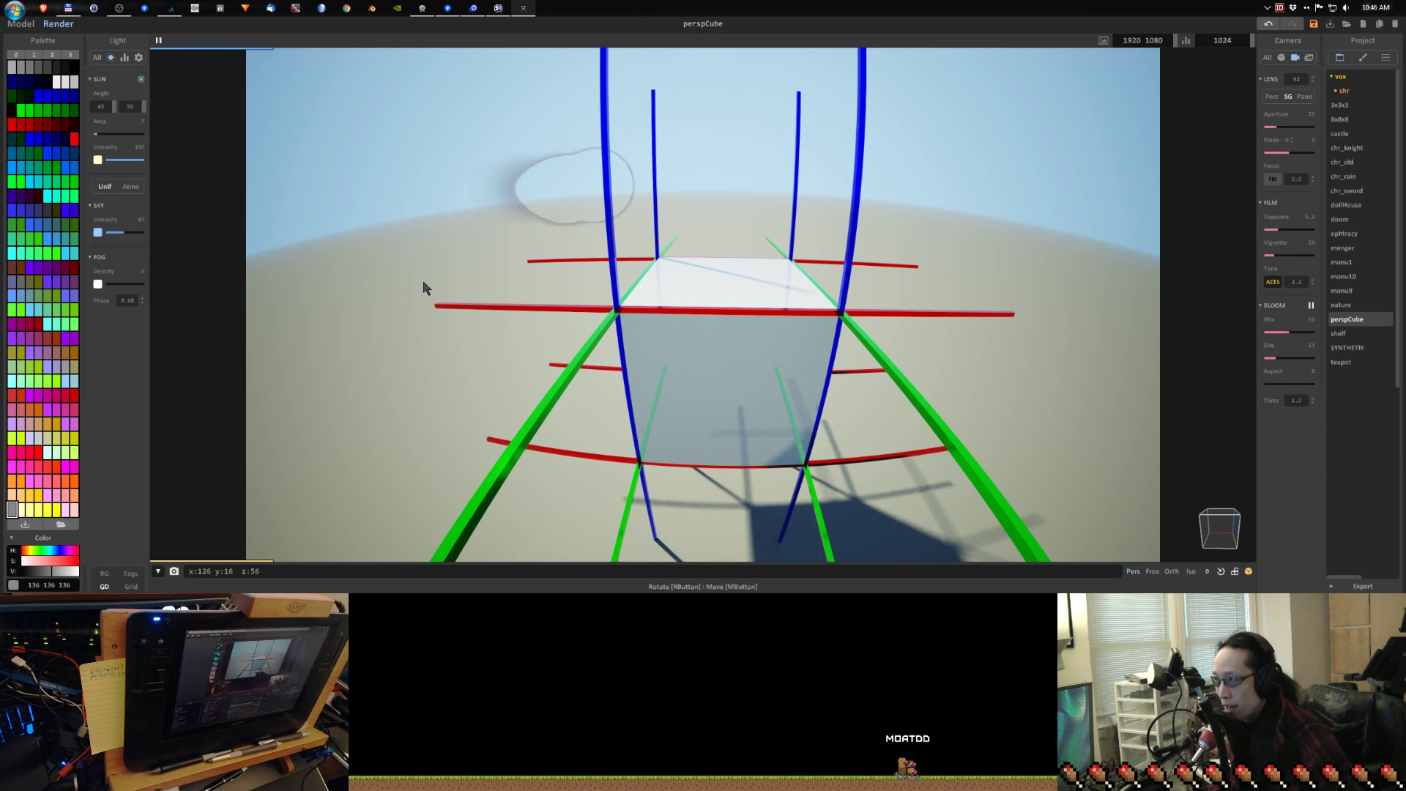
mouse_move(728, 312)
right_mouse_down()
mouse_move(728, 266)
mouse_move(732, 379)
mouse_move(732, 314)
mouse_move(736, 338)
right_mouse_up()
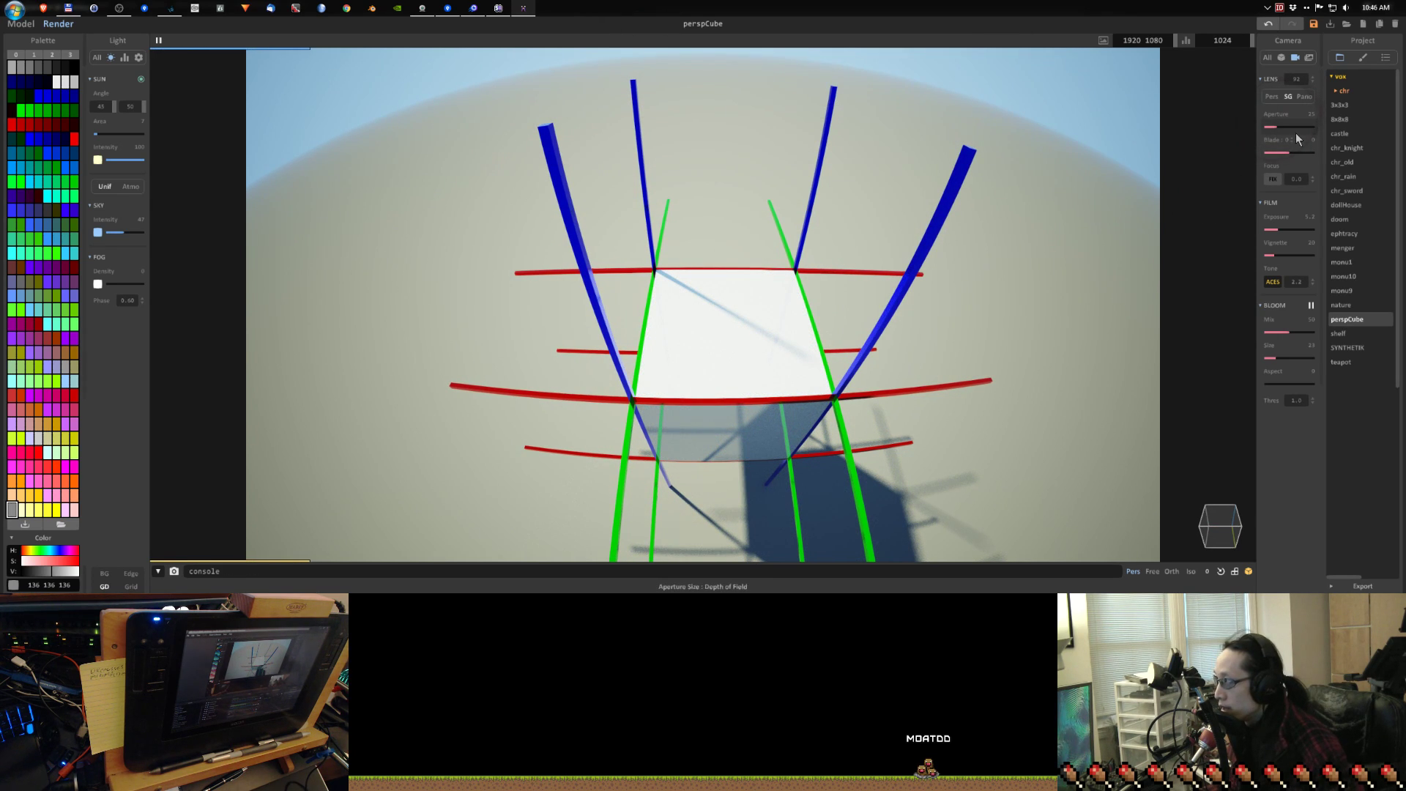
Raise the camera's field of view to an extreme wide angle and bring the cube close to the camera
left_click_drag(1312, 80, 1299, 5)
right_click_drag(1020, 231, 682, 202)
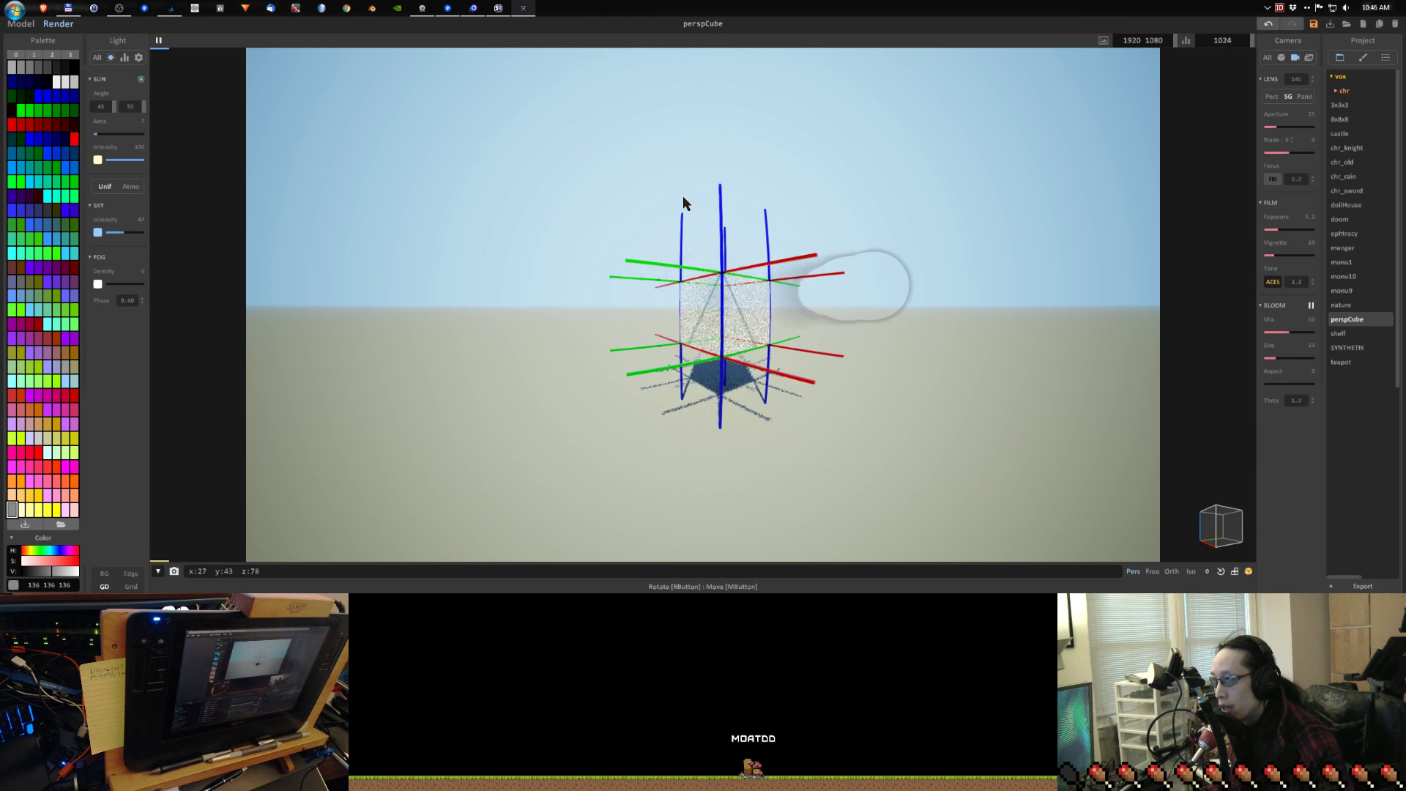
right_click_drag(851, 164, 867, 396)
scroll(929, 317, "up", 5)
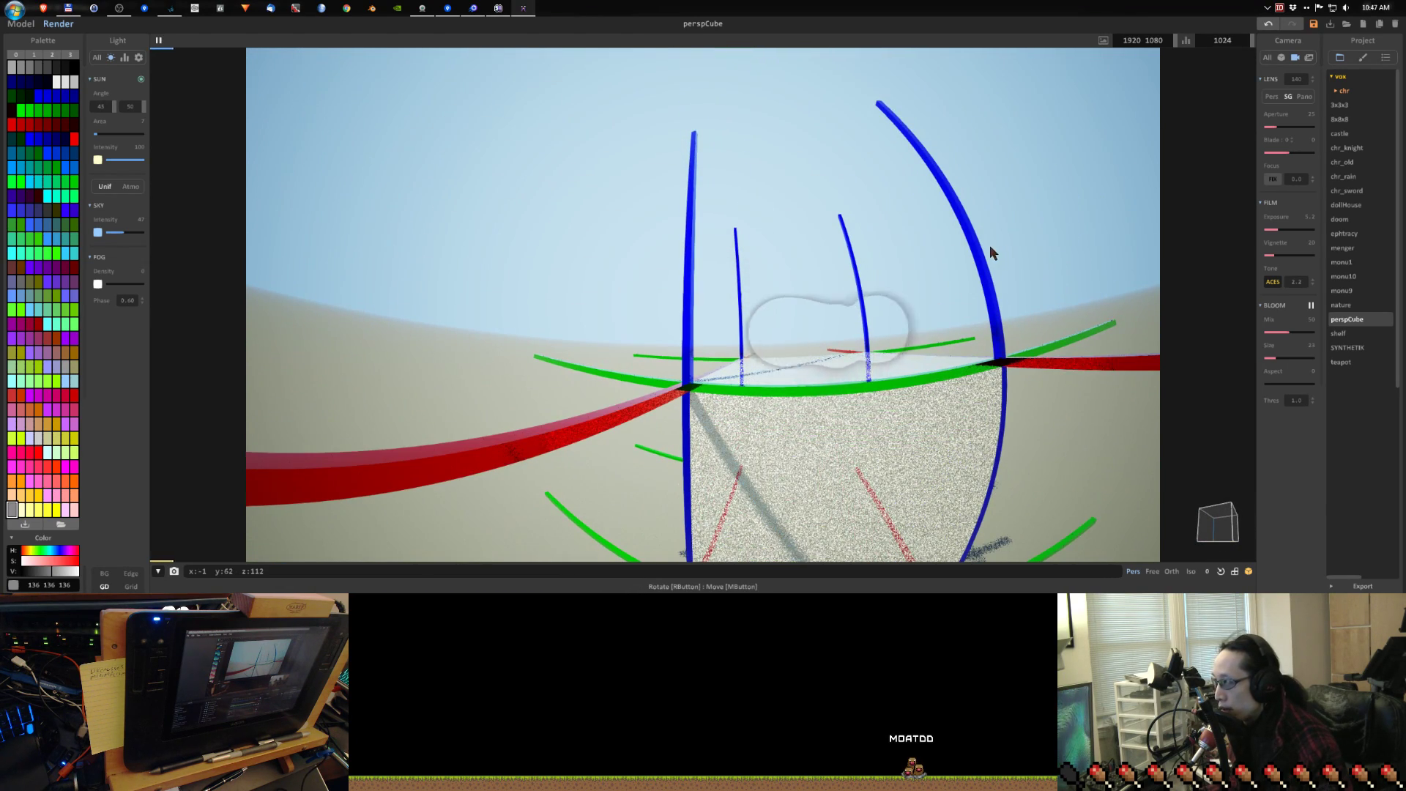
Examine the cube's edge lines under the extreme wide-angle lens from above, face-on and corner-on, both near and far
right_click_drag(990, 249, 904, 250)
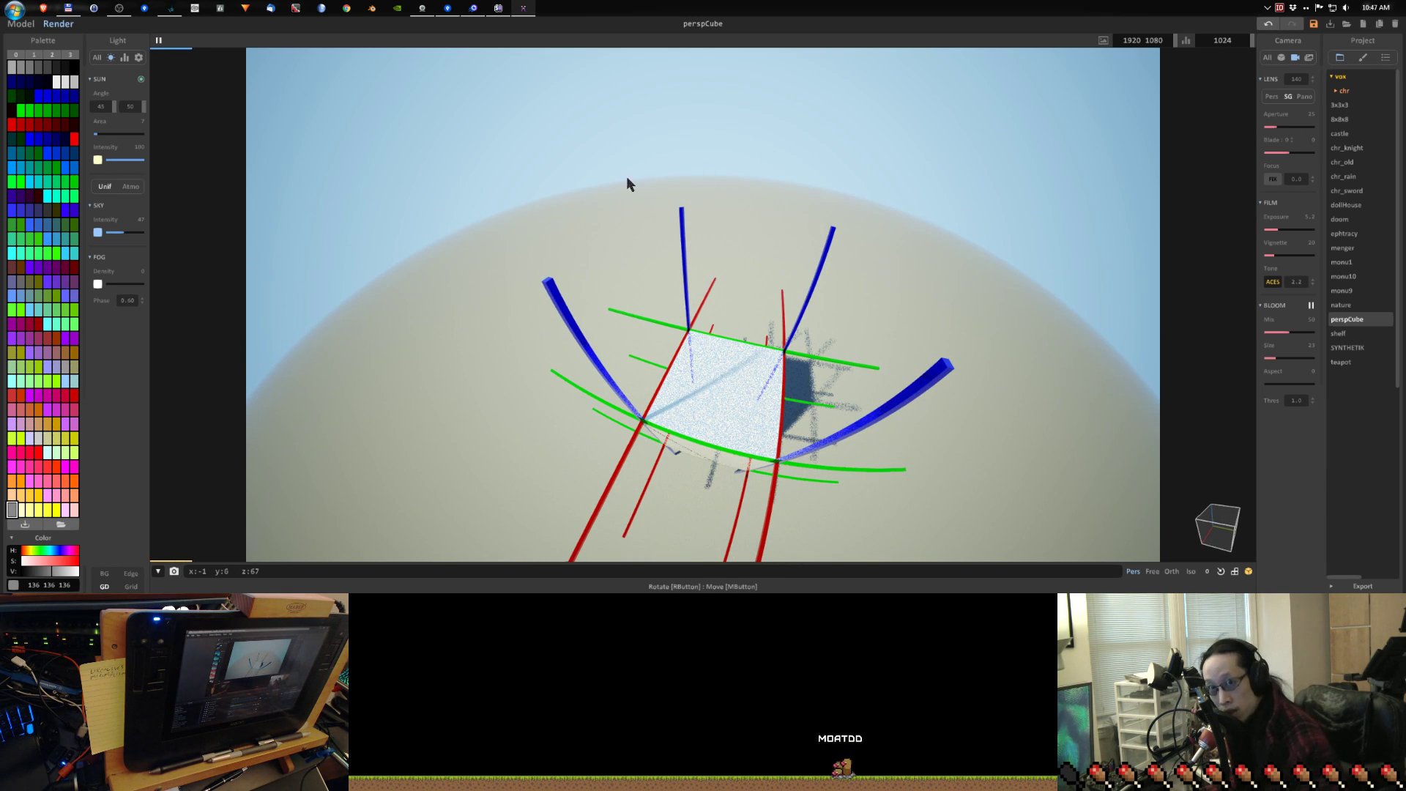
right_click_drag(772, 314, 804, 240)
right_click_drag(740, 444, 772, 262)
scroll(771, 262, "down", 10)
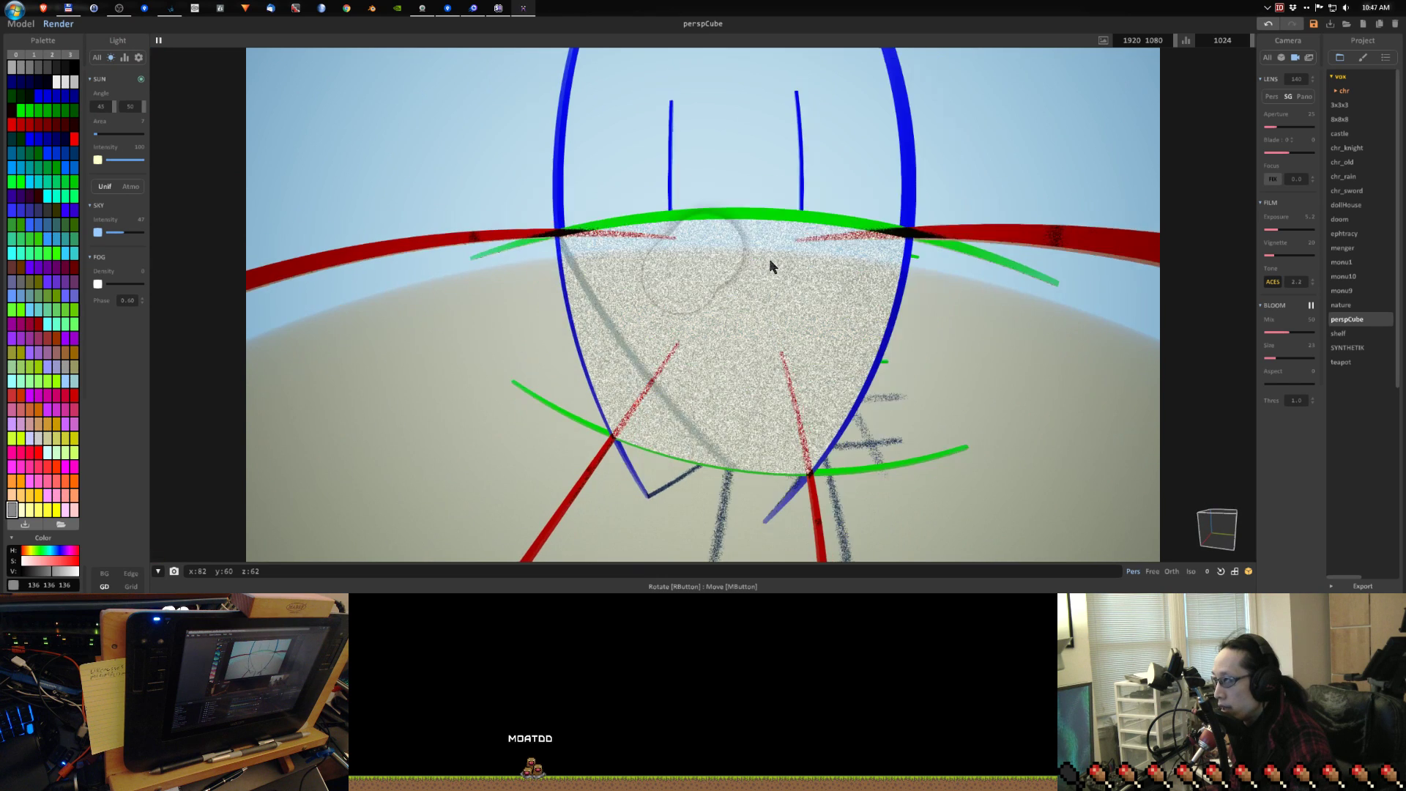
mouse_move(685, 268)
right_mouse_down()
mouse_move(849, 266)
mouse_move(715, 273)
mouse_move(702, 240)
mouse_move(762, 248)
mouse_move(763, 367)
mouse_move(754, 329)
mouse_move(701, 282)
mouse_move(623, 292)
mouse_move(721, 288)
mouse_move(708, 277)
right_mouse_up()
scroll(715, 270, "up", 10)
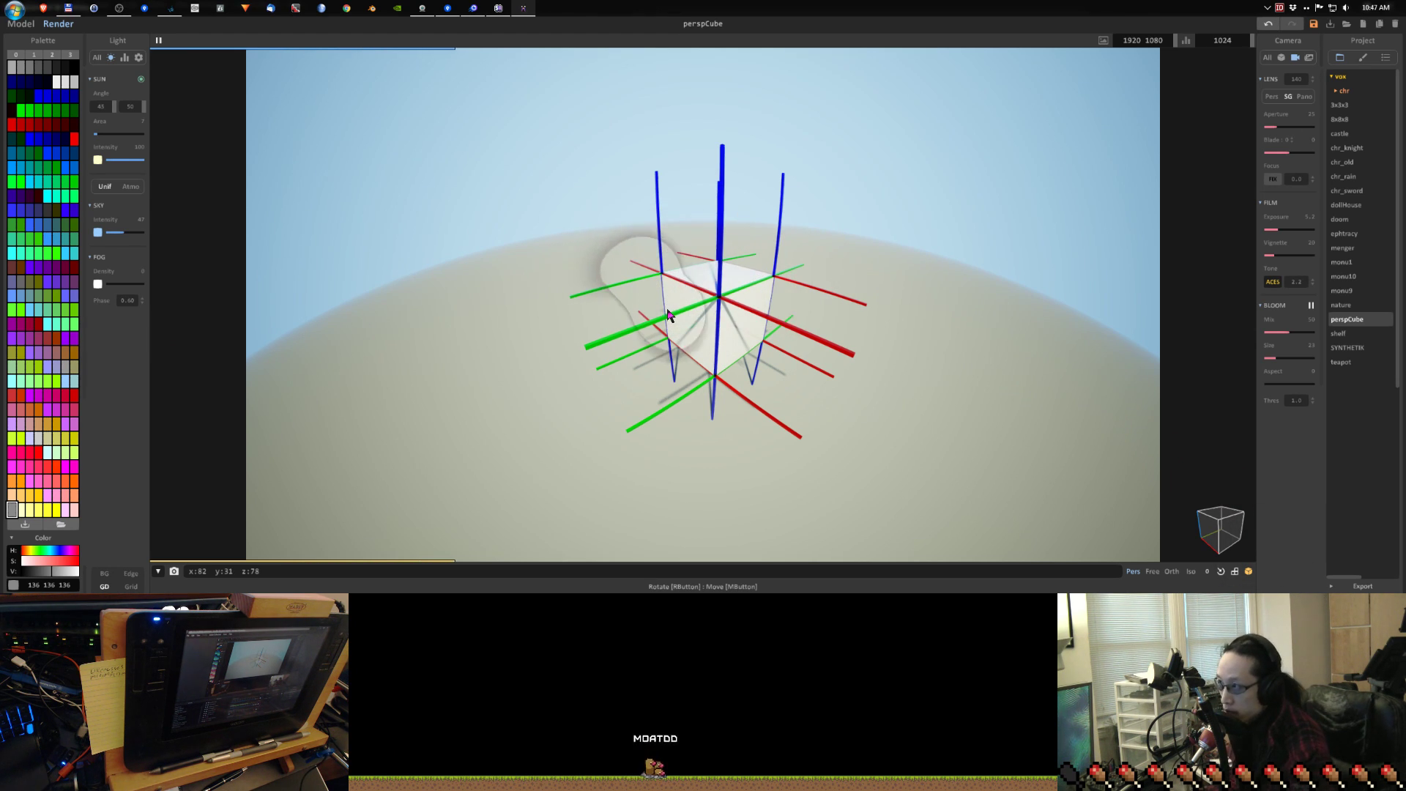
scroll(707, 247, "up", 3)
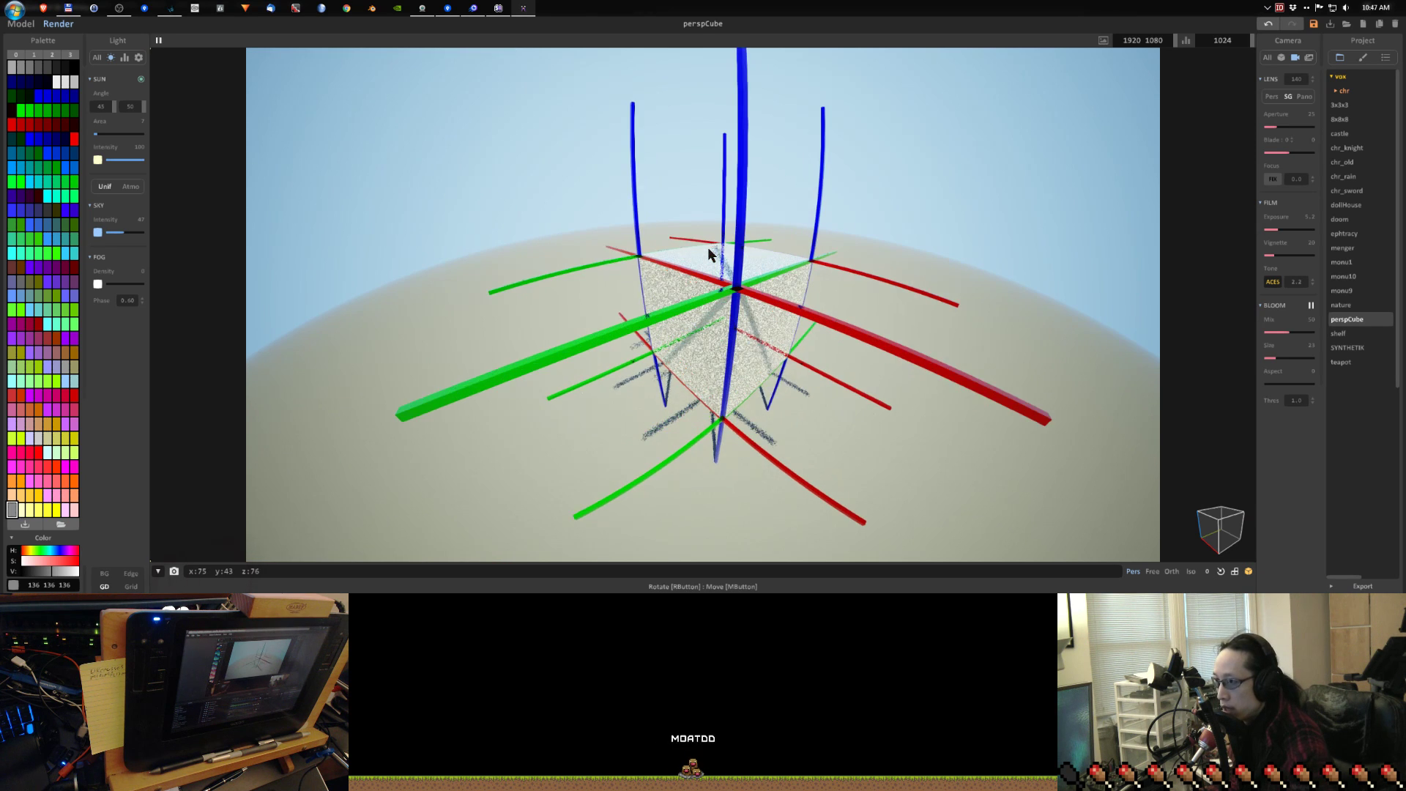
right_click_drag(626, 274, 749, 179)
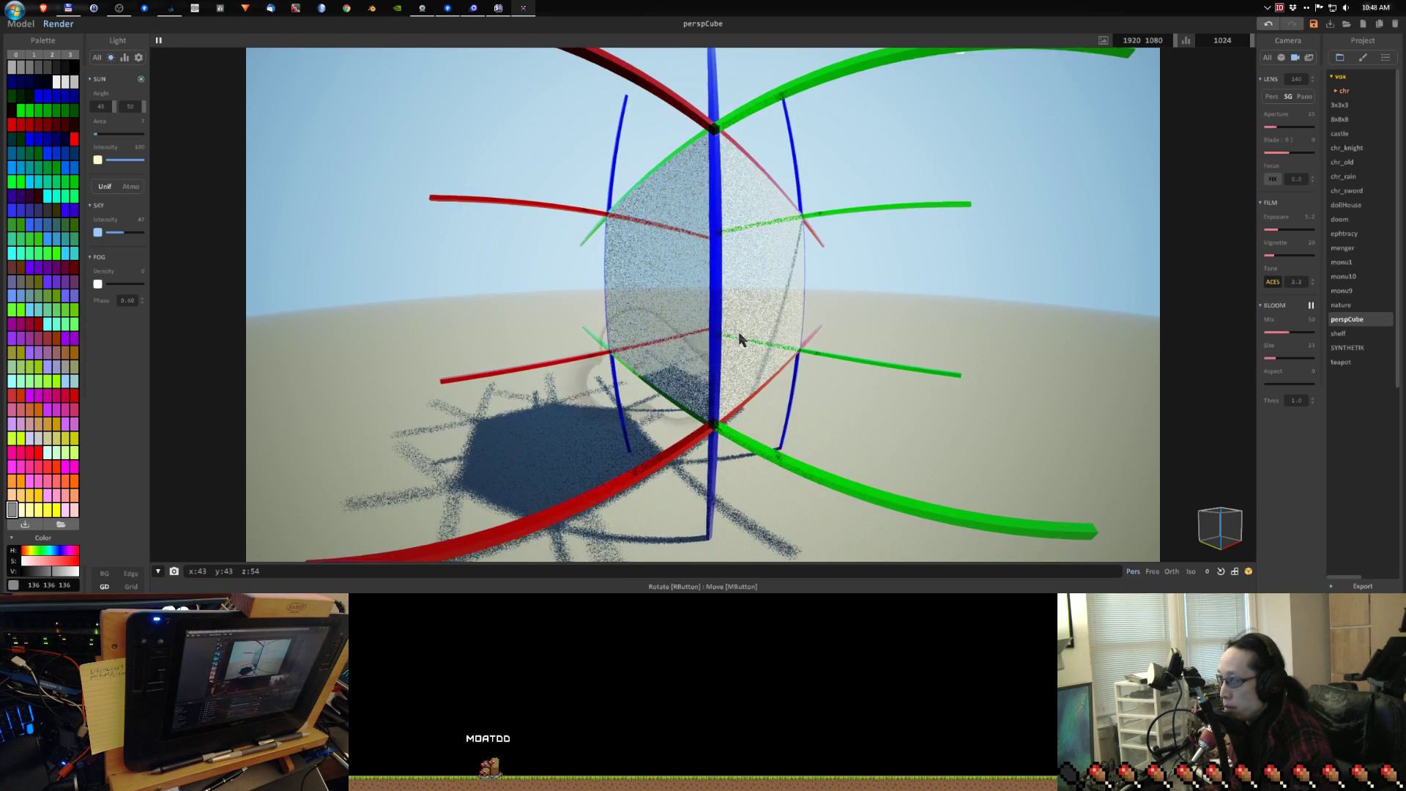
right_click_drag(741, 336, 738, 239)
scroll(744, 247, "down", 1)
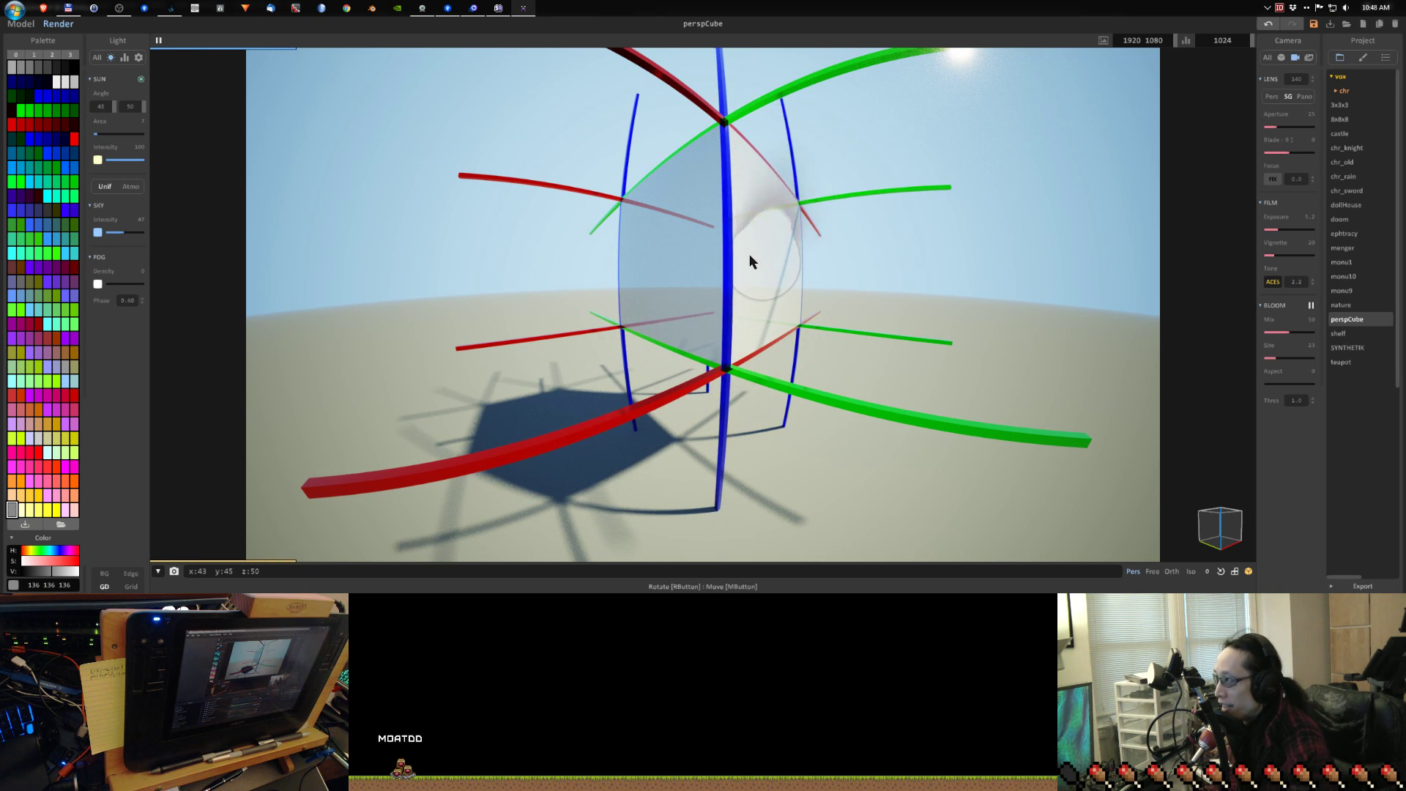
right_click_drag(758, 212, 757, 310)
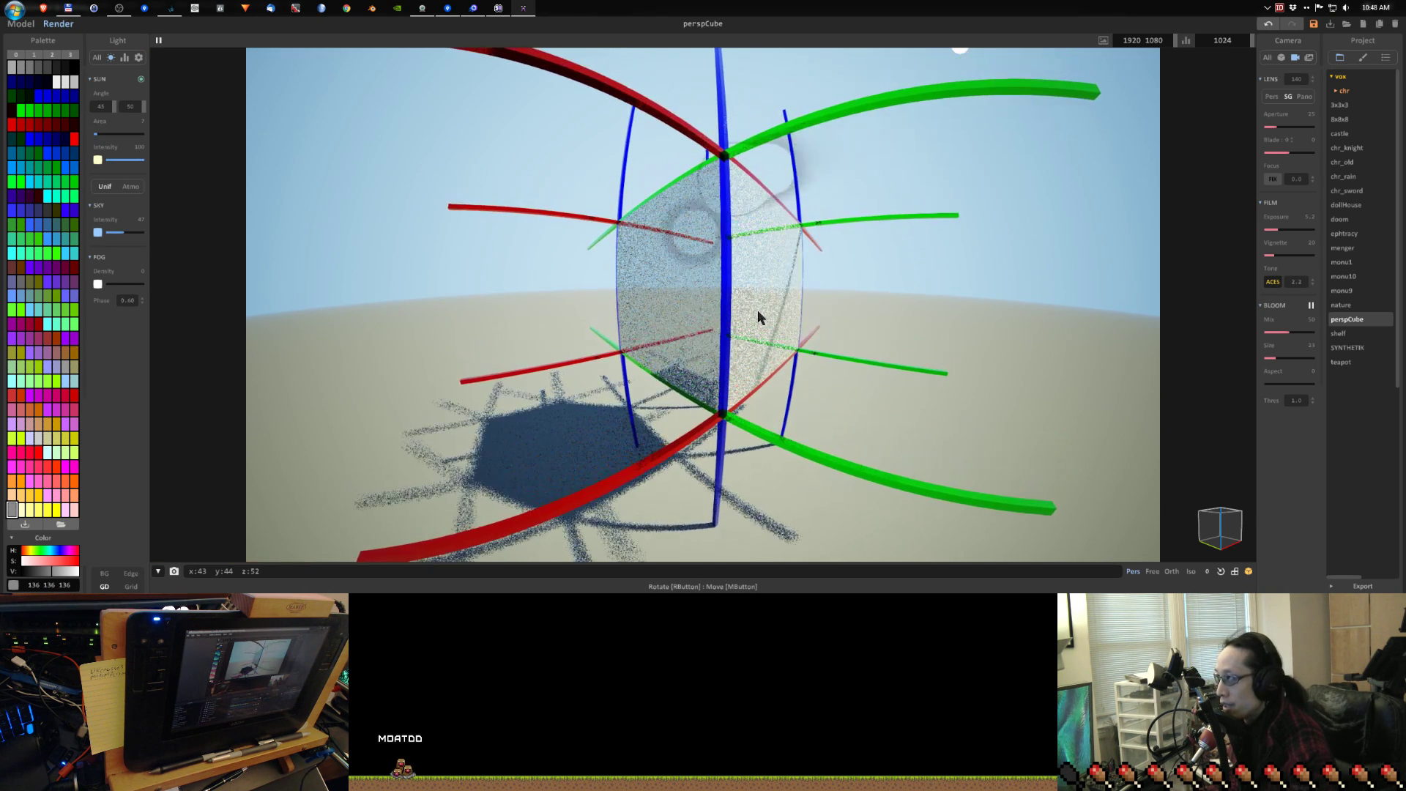
scroll(759, 317, "up", 2)
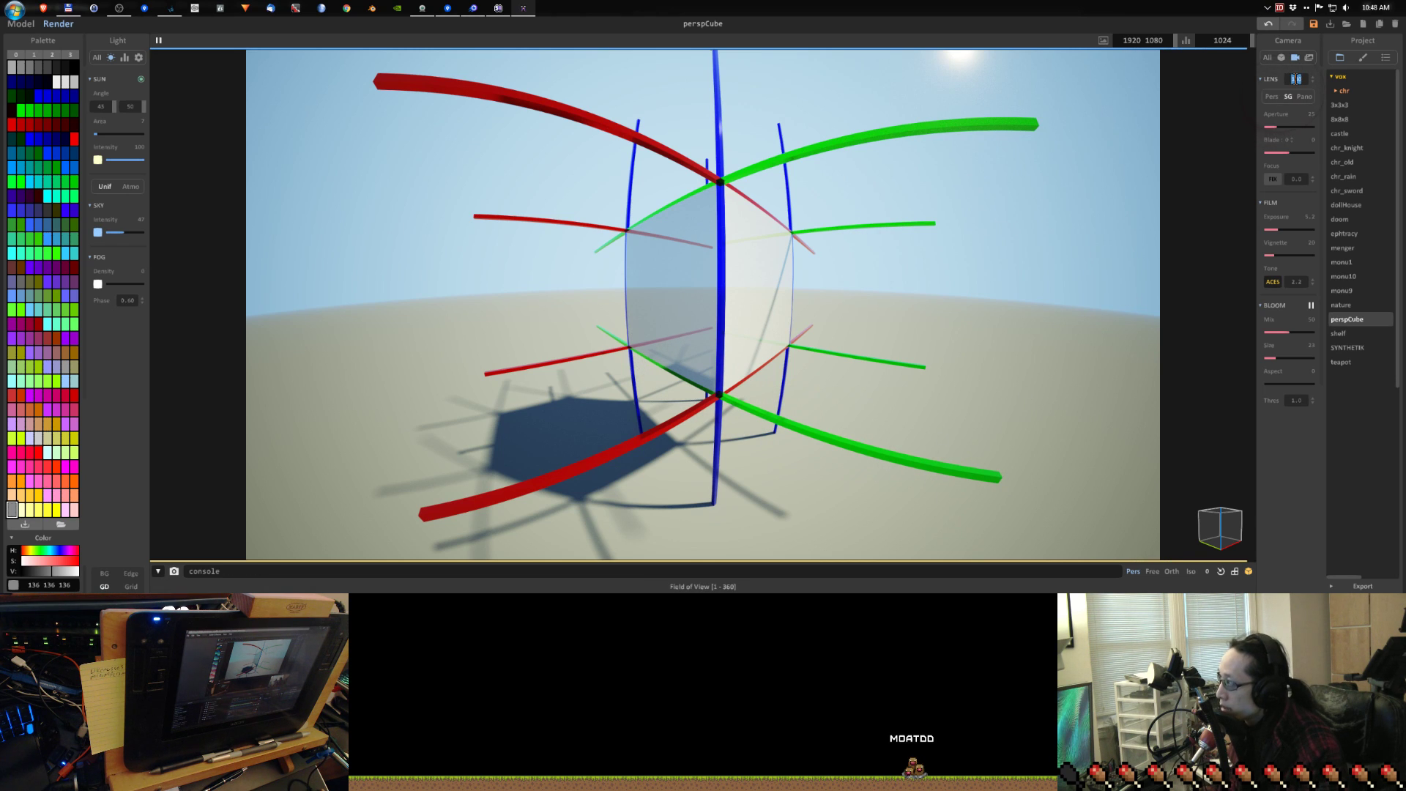
Set the camera's field of view to 75 and switch the lens to perspective projection
key("Return")
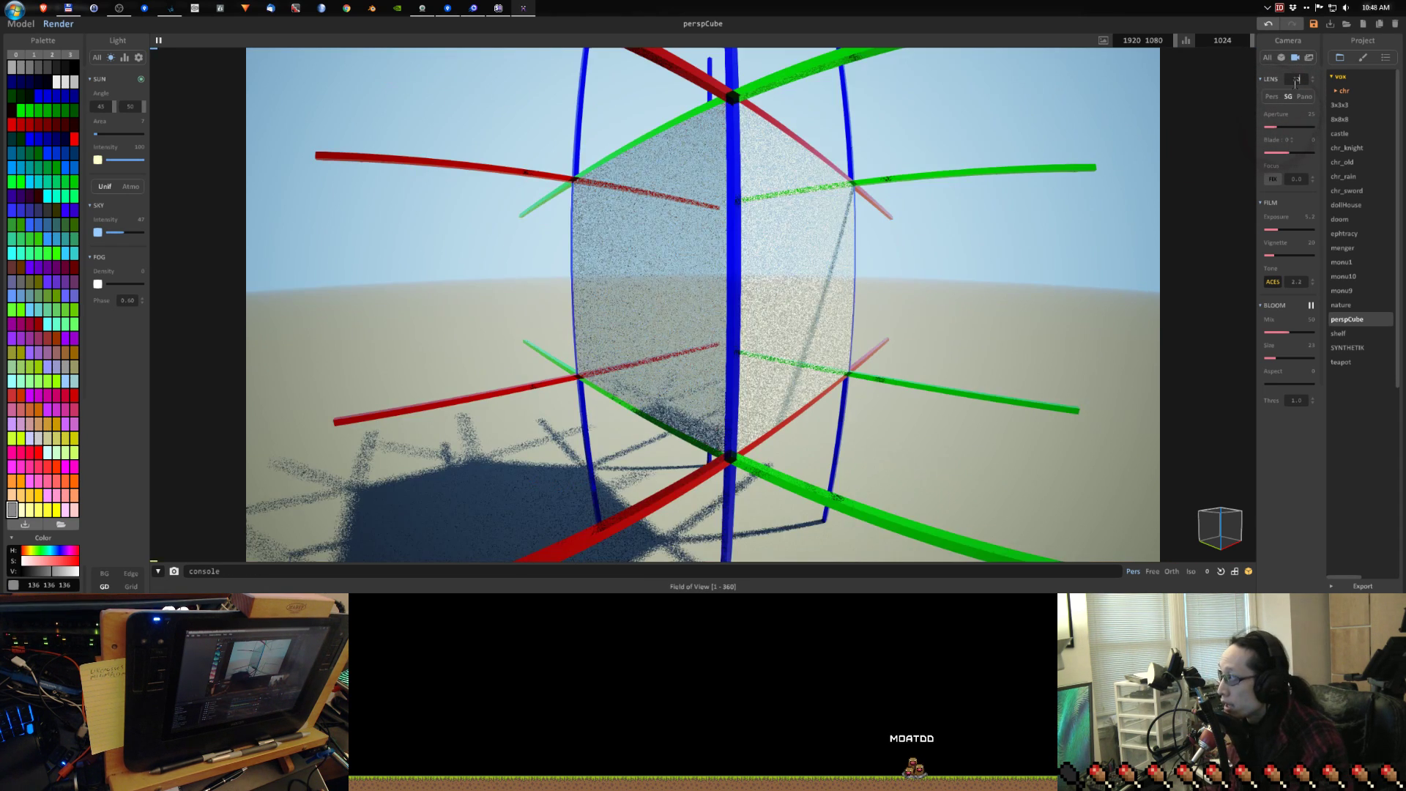
scroll(1059, 134, "down", 5)
right_click_drag(829, 242, 900, 251)
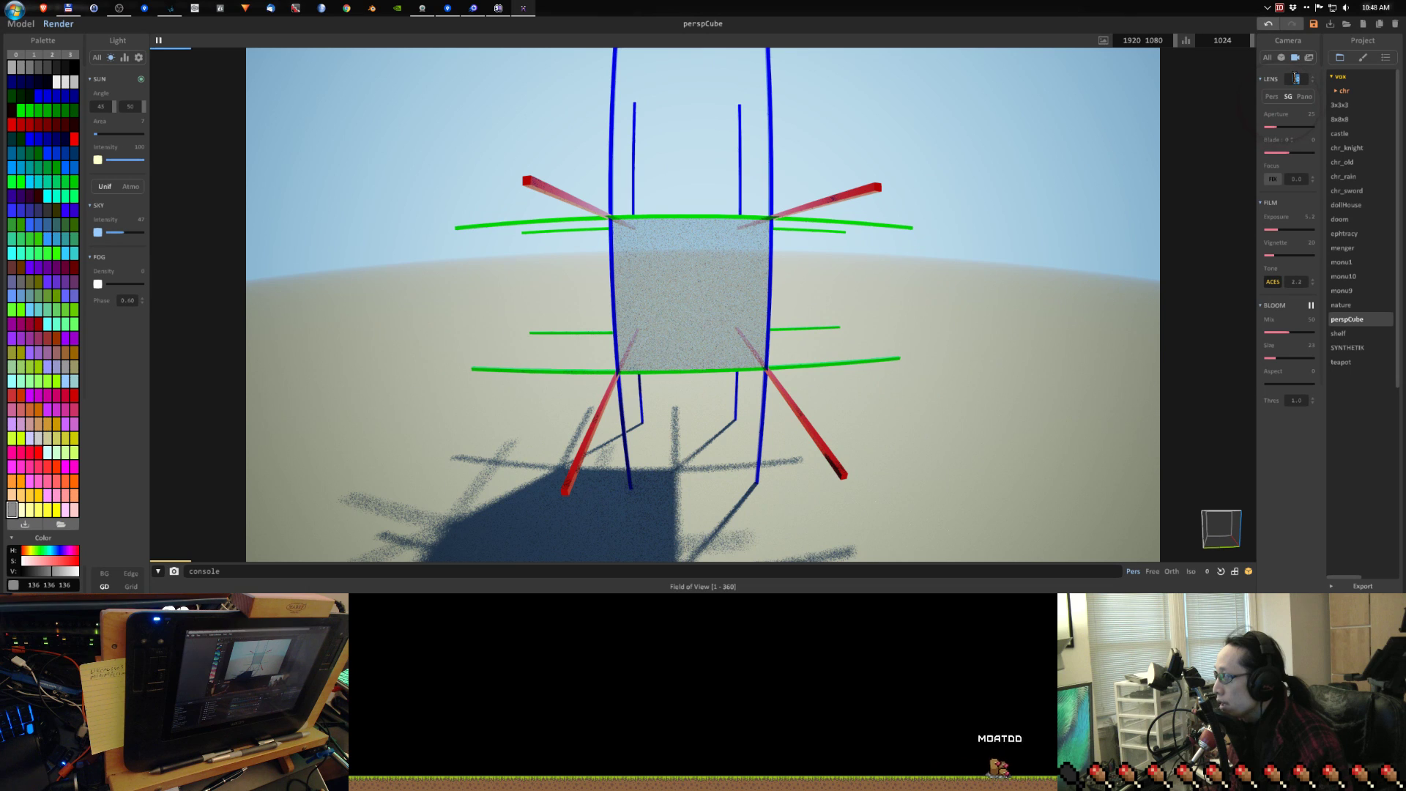
scroll(1286, 81, "down", 2)
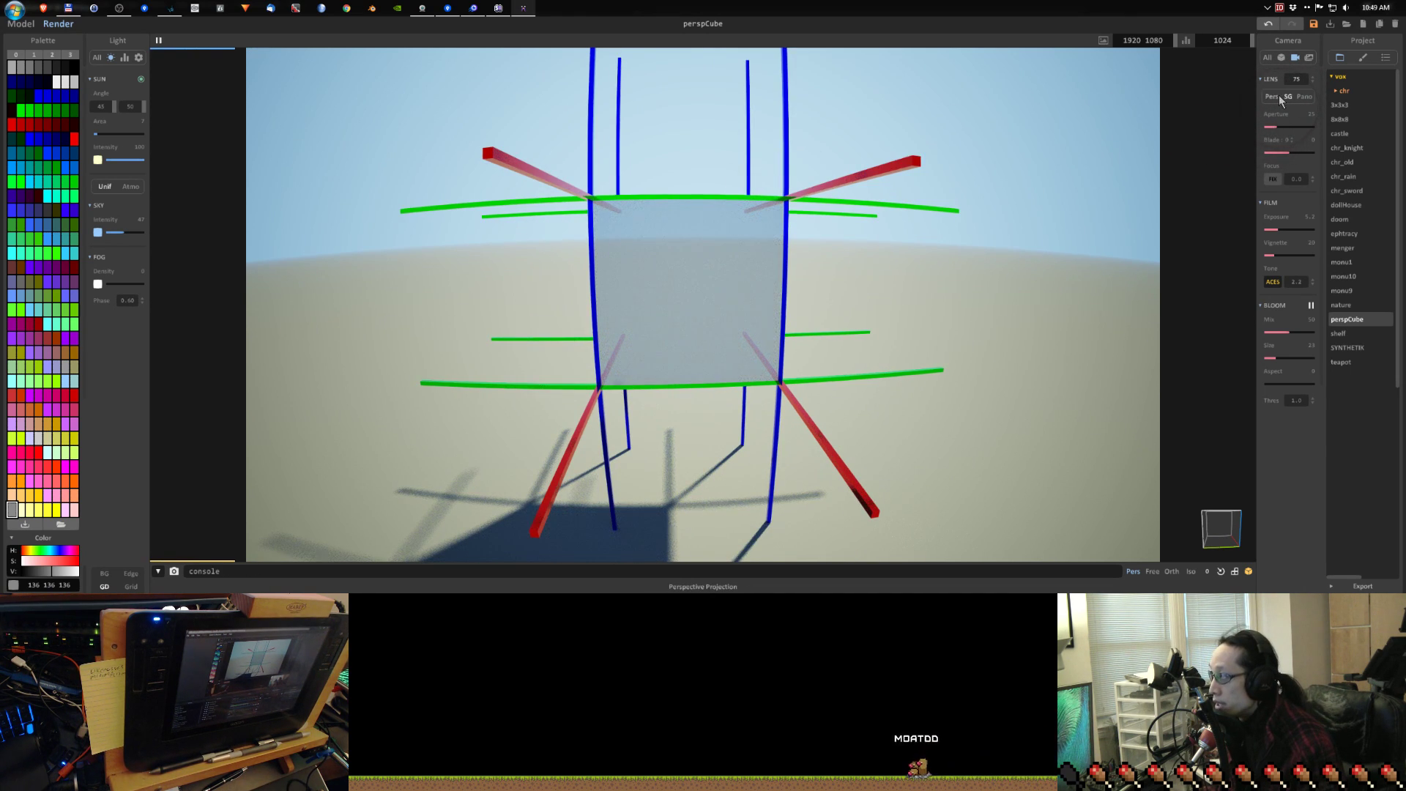
left_click(1272, 95)
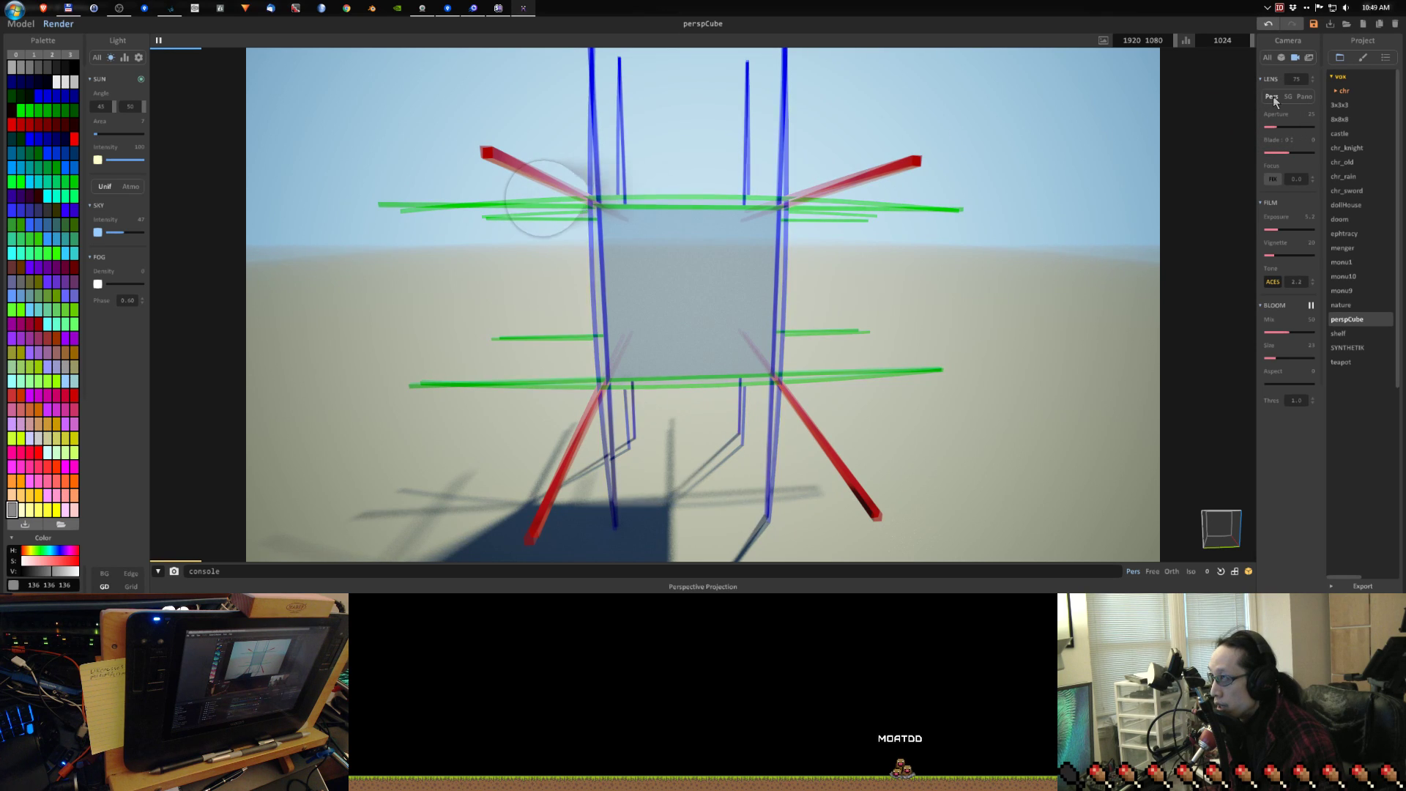
Examine the cube's straight edge lines at horizon level, comparing face-on views with corner-on views
right_click_drag(920, 209, 909, 204)
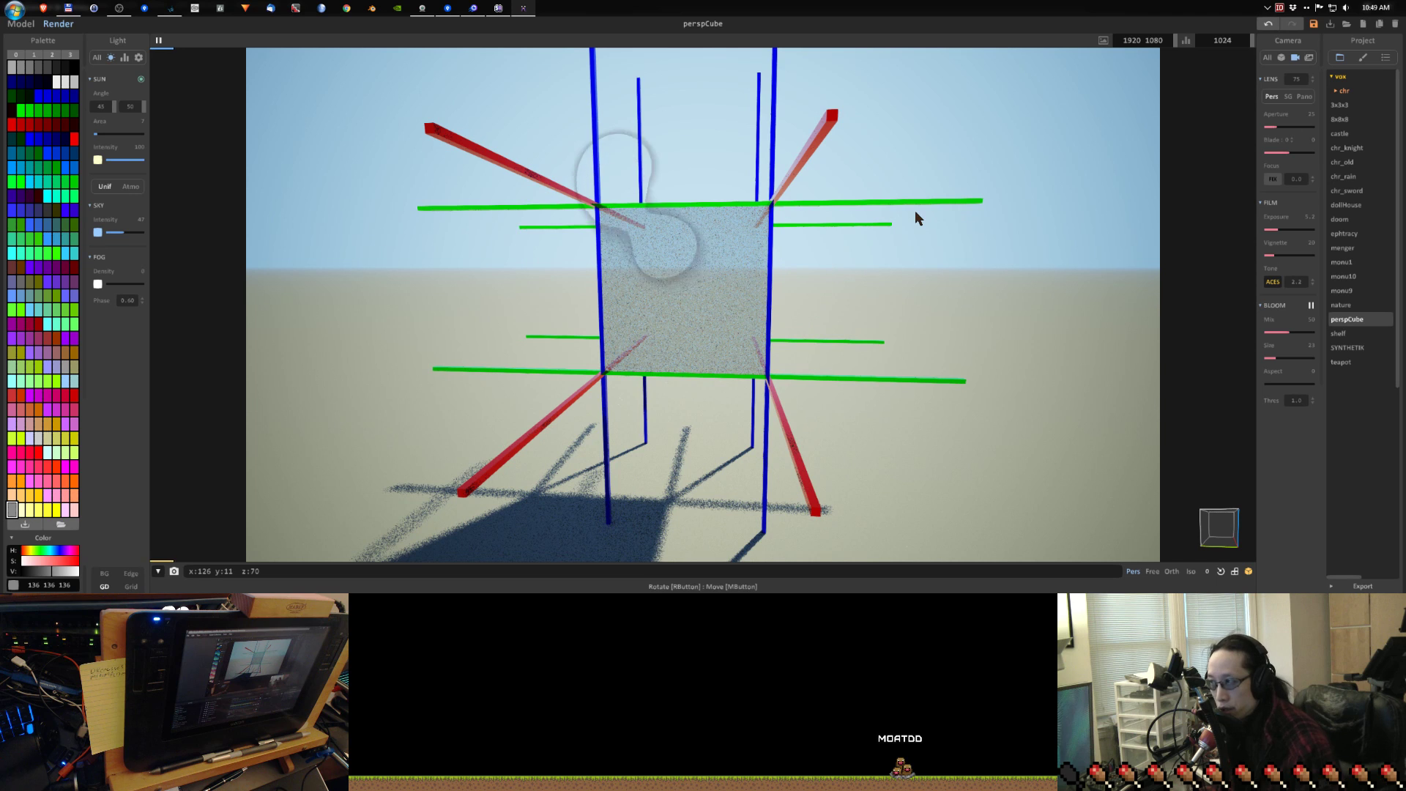
right_click_drag(811, 271, 791, 304)
scroll(827, 330, "up", 3)
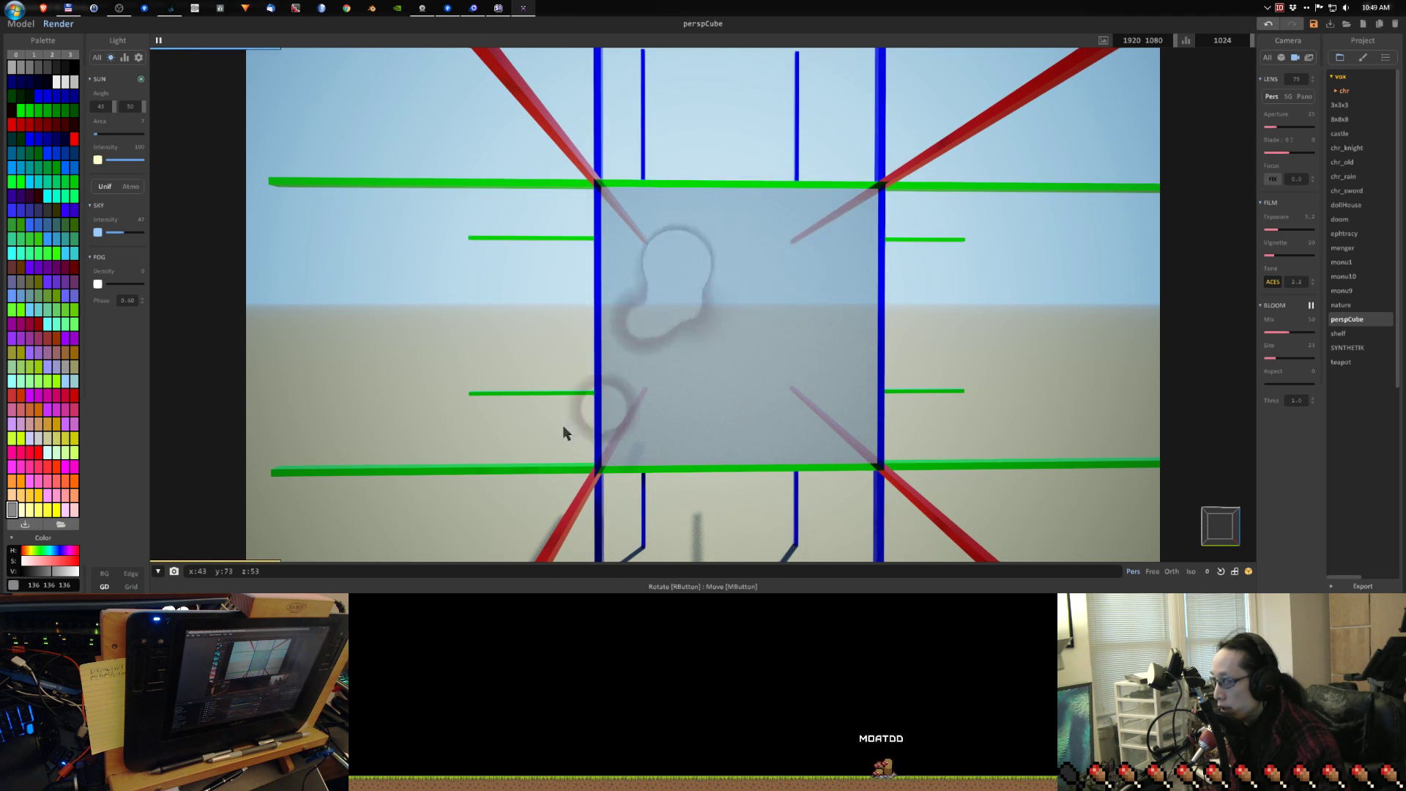
right_click_drag(500, 389, 609, 380)
right_click_drag(540, 345, 802, 293)
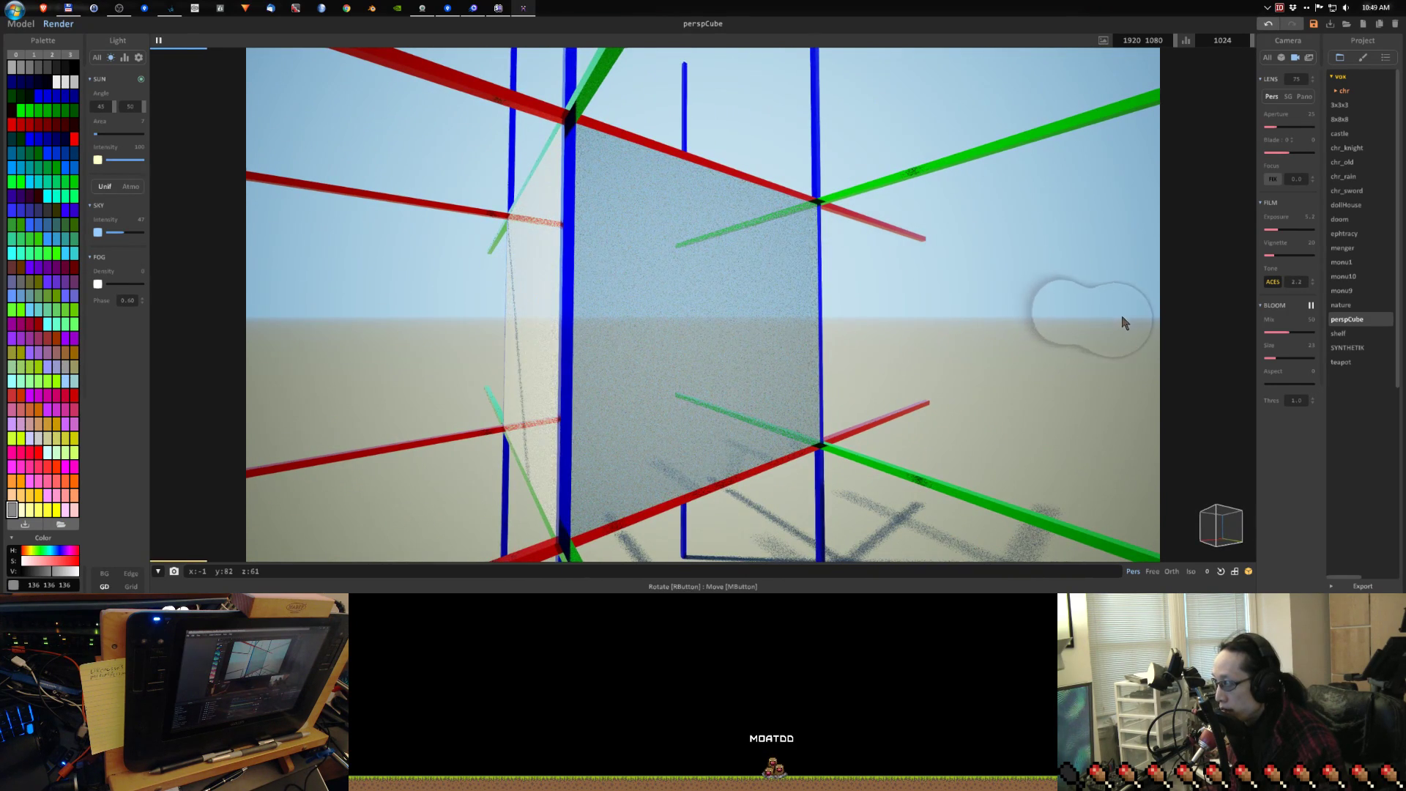
right_click_drag(916, 402, 972, 312)
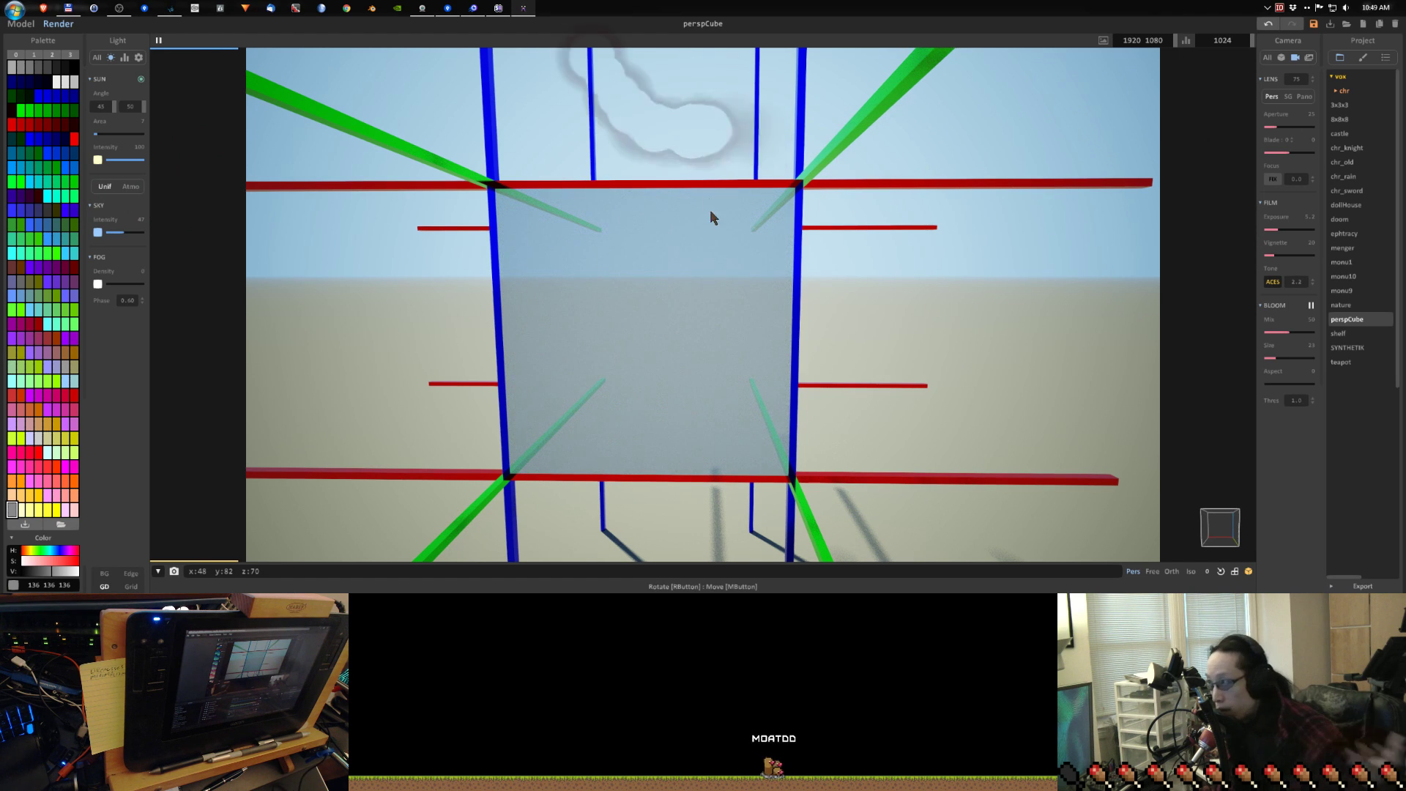
right_click_drag(803, 308, 561, 316)
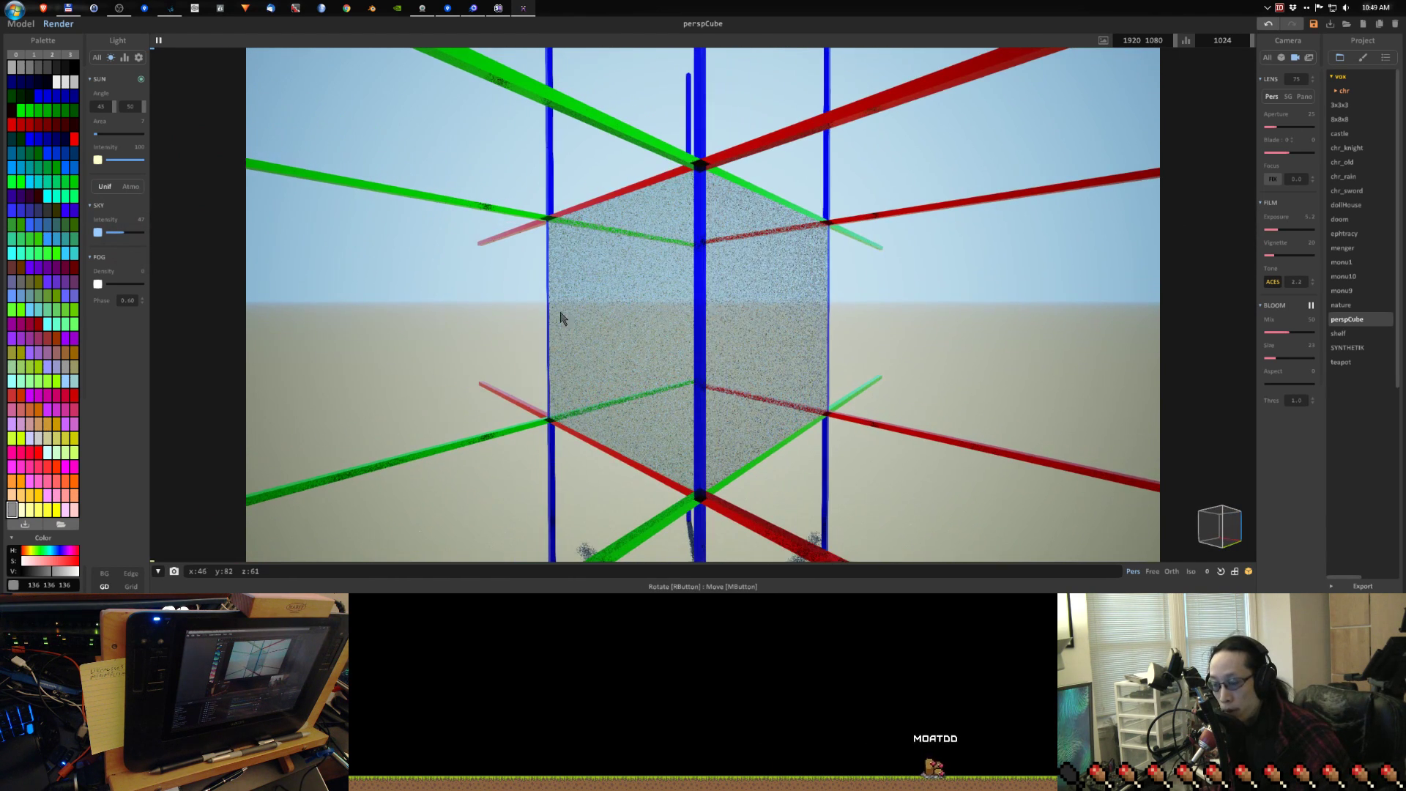
right_click_drag(320, 312, 386, 310)
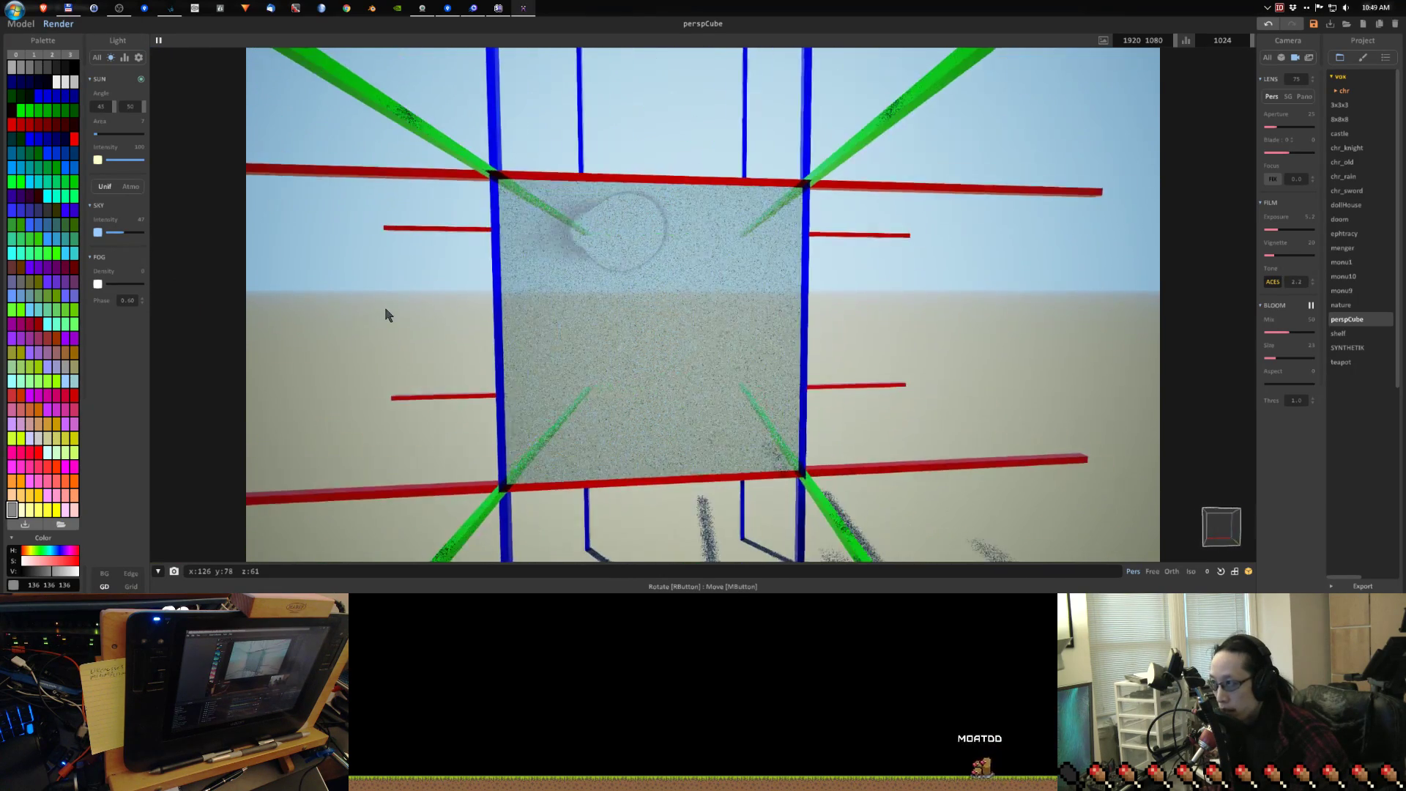
mouse_move(615, 377)
right_mouse_down()
mouse_move(606, 319)
mouse_move(618, 383)
right_mouse_up()
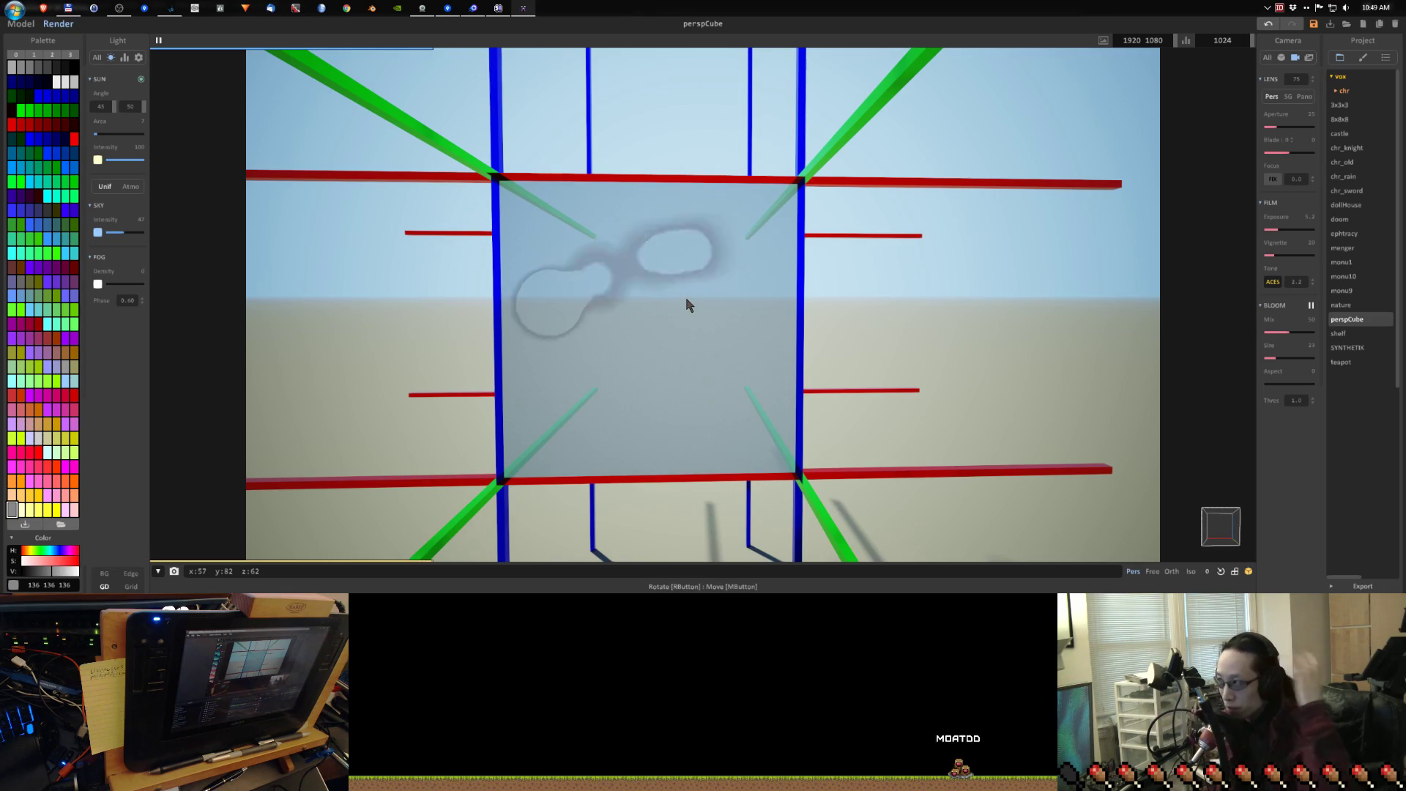
Compare the cube's converging edge lines from a raised corner, face-on, from below and from above
right_click_drag(593, 289, 824, 299)
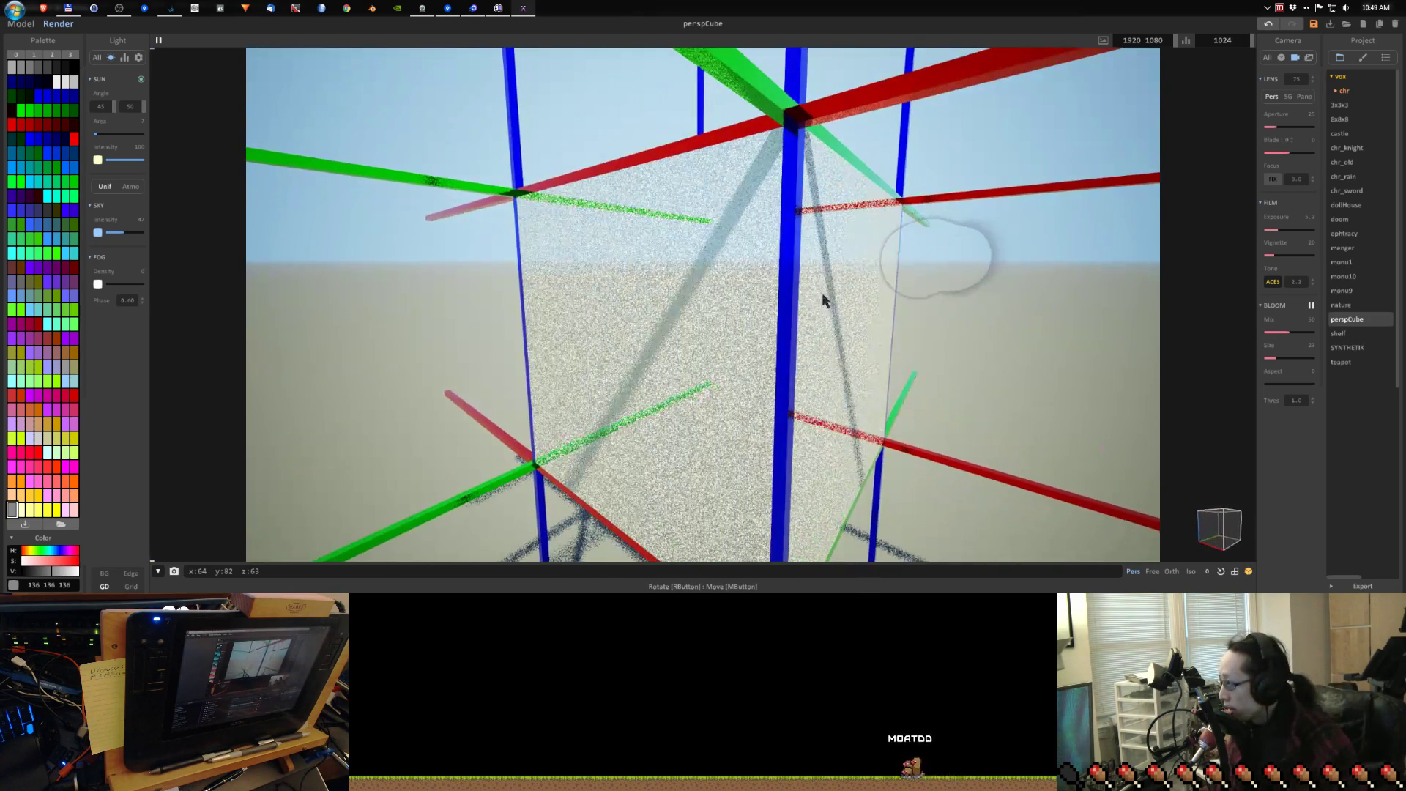
right_click_drag(931, 261, 769, 282)
scroll(668, 262, "down", 5)
right_click_drag(666, 306, 789, 321)
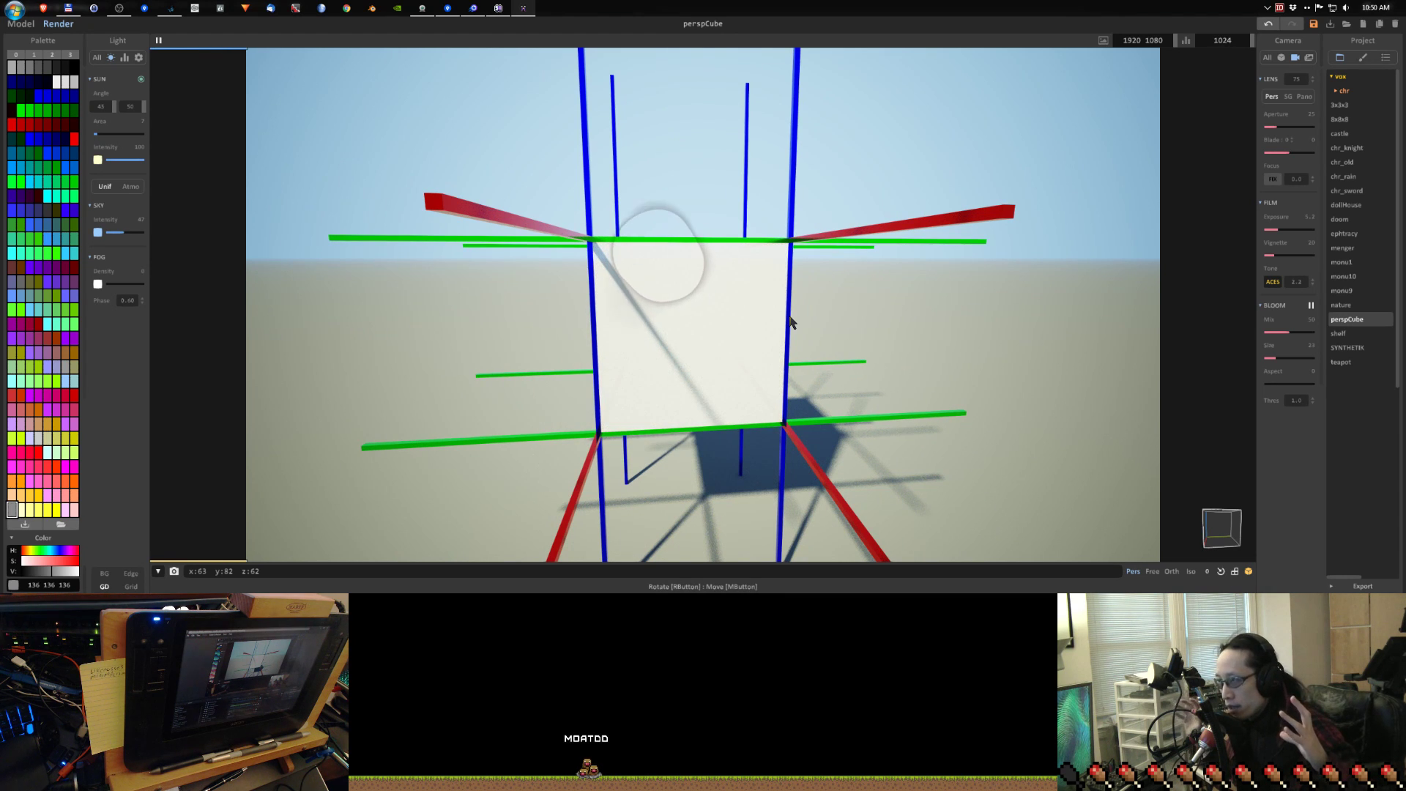
right_click_drag(789, 321, 777, 263)
mouse_move(753, 329)
right_mouse_down()
mouse_move(743, 290)
mouse_move(764, 336)
mouse_move(714, 286)
mouse_move(763, 336)
right_mouse_up()
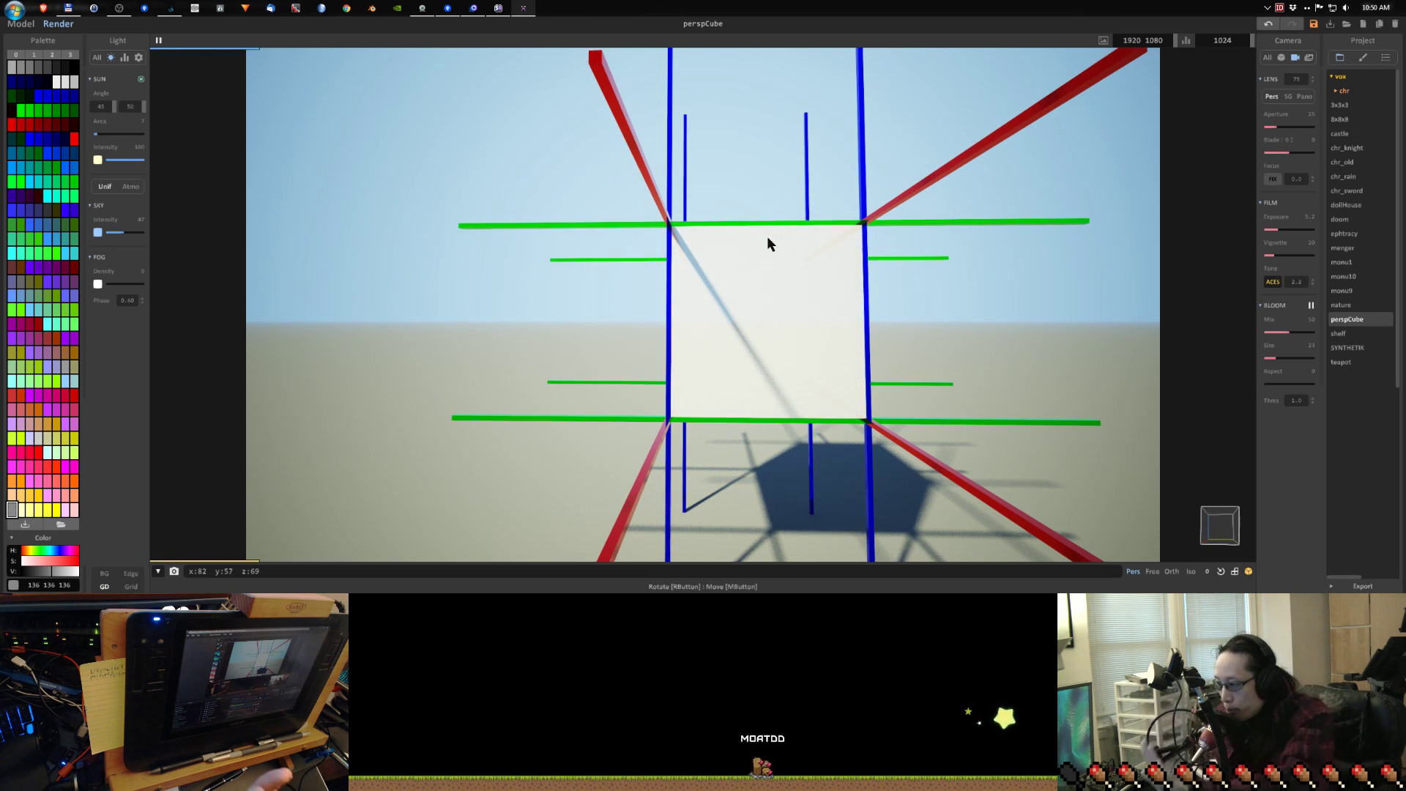
mouse_move(766, 236)
right_mouse_down()
mouse_move(760, 323)
mouse_move(763, 236)
right_mouse_up()
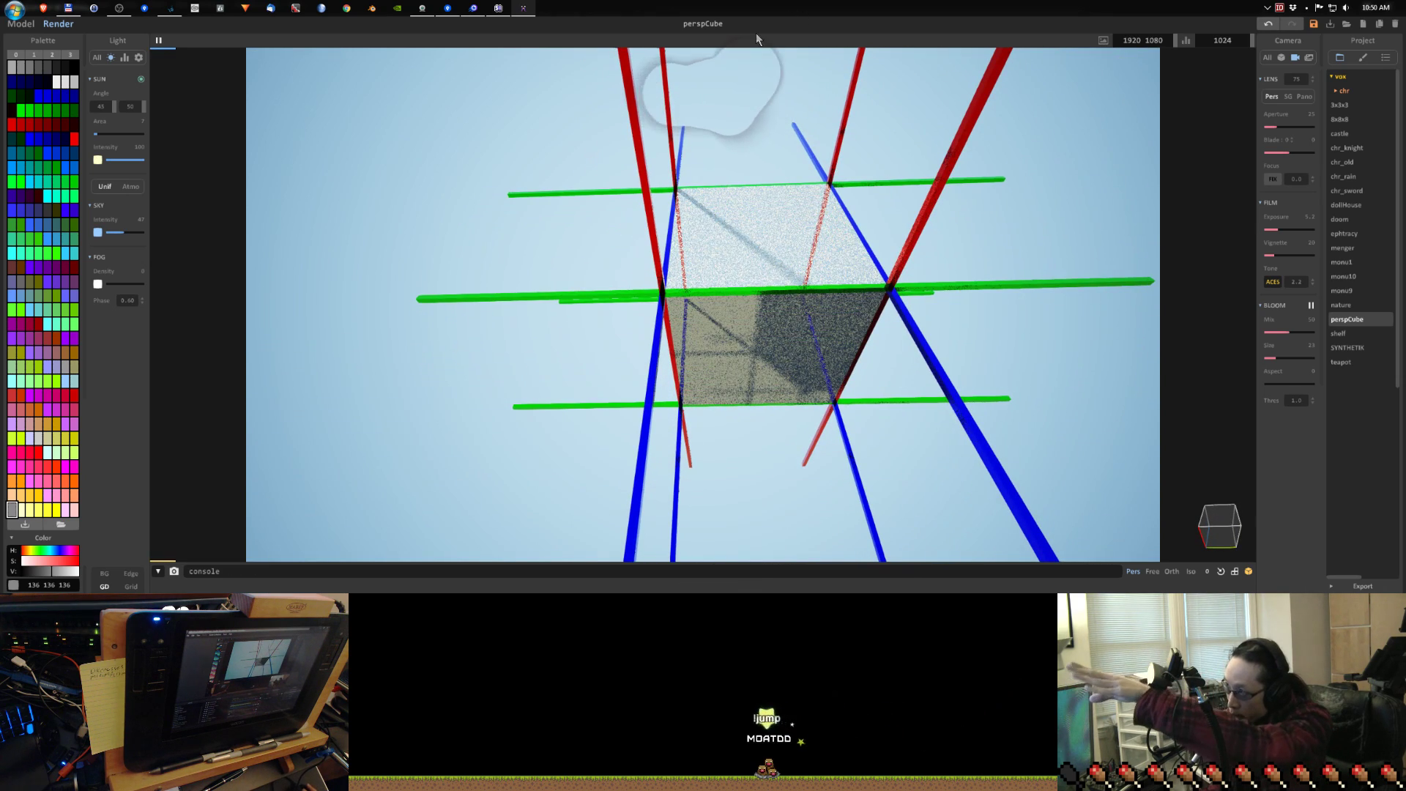
right_click_drag(734, 135, 735, 253)
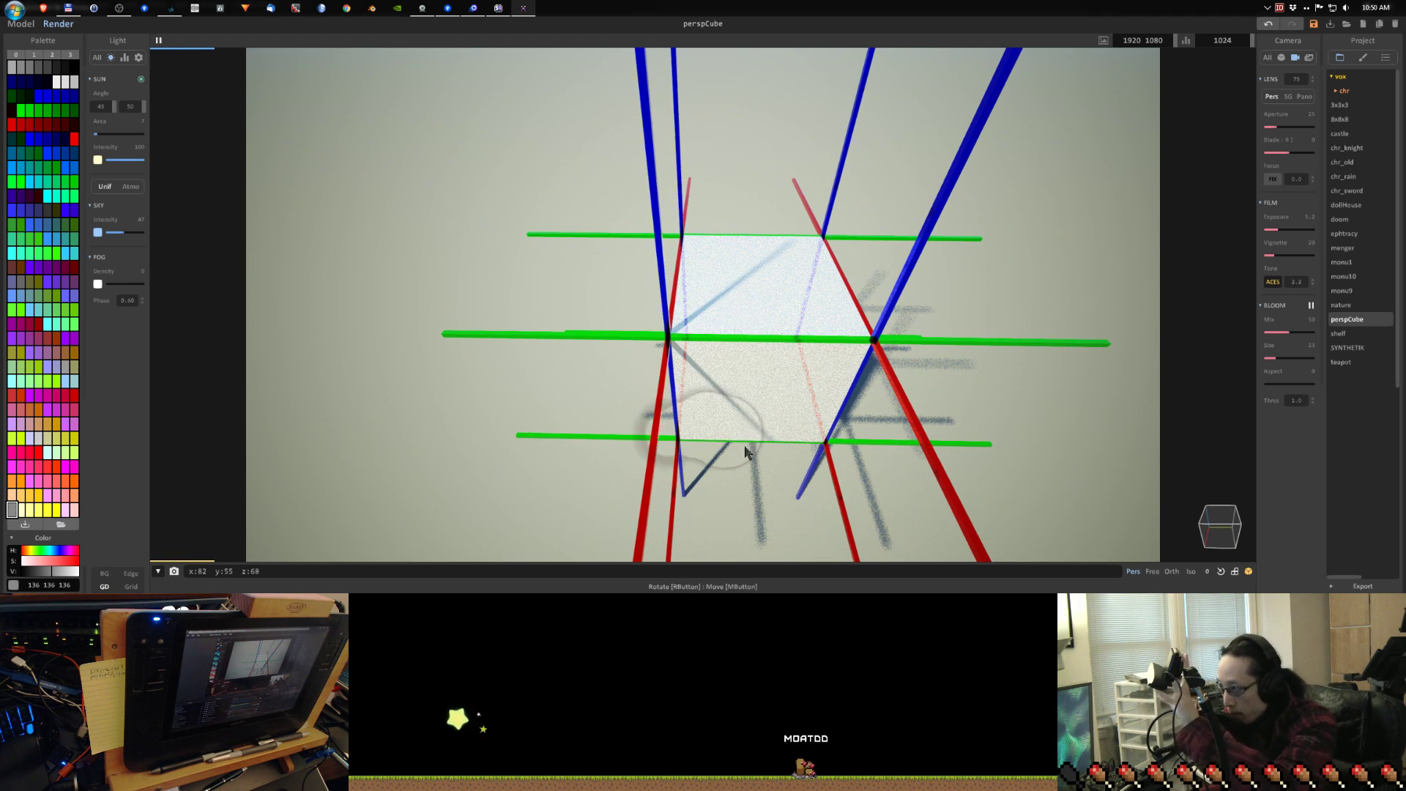
View the cube from a raised corner and switch to the blank drawing canvas in TVPaint
mouse_move(738, 486)
right_mouse_down()
mouse_move(769, 464)
mouse_move(719, 460)
mouse_move(735, 462)
right_mouse_up()
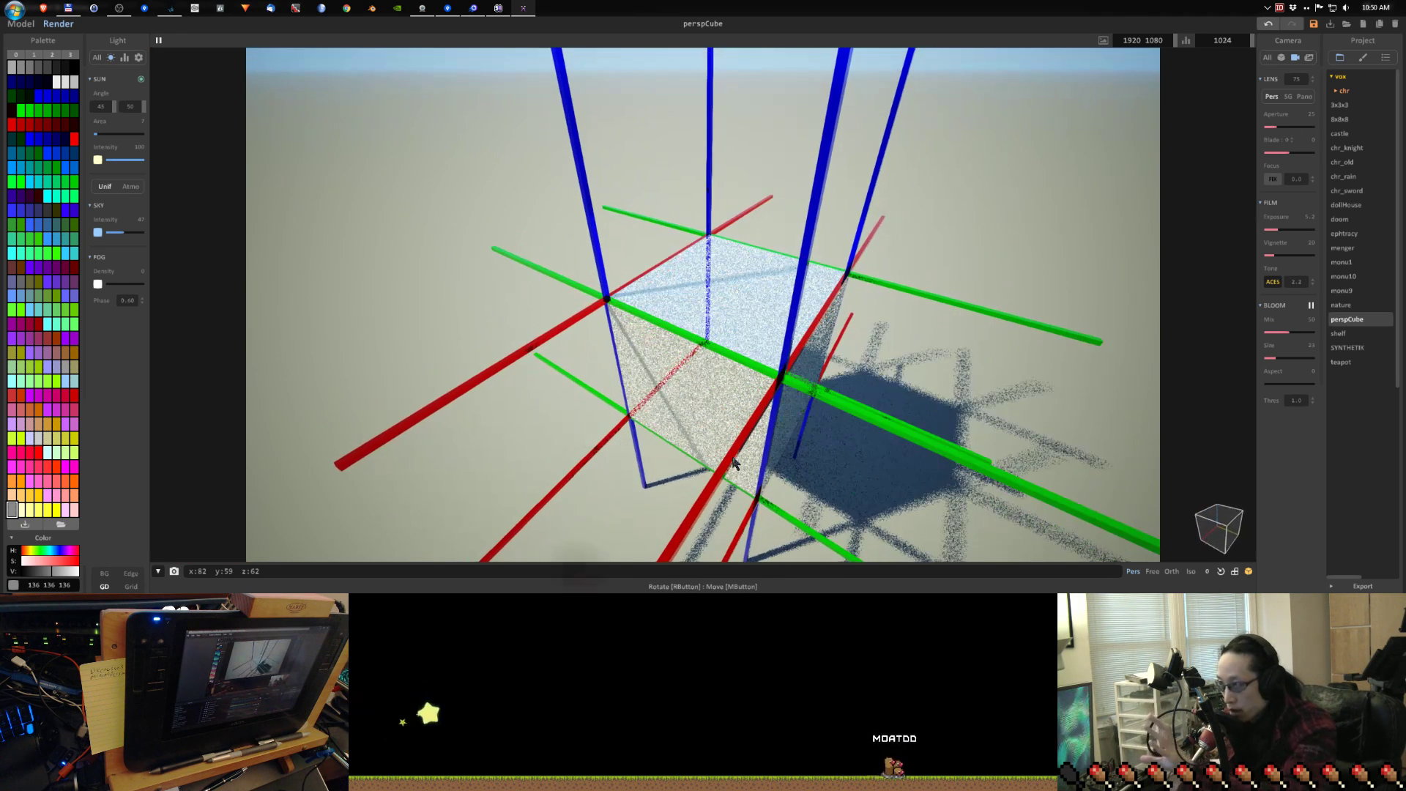
key("alt+Tab")
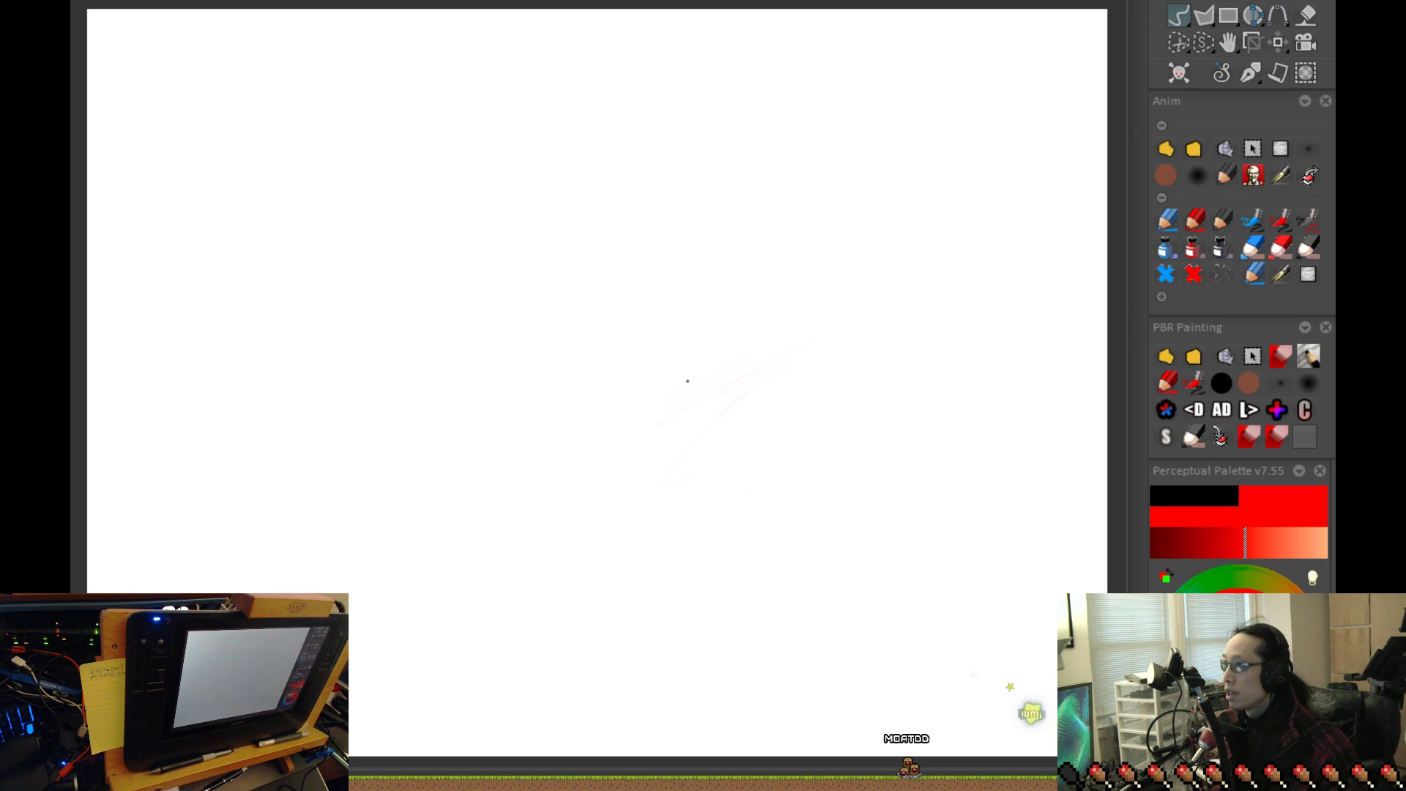
key("alt+Tab")
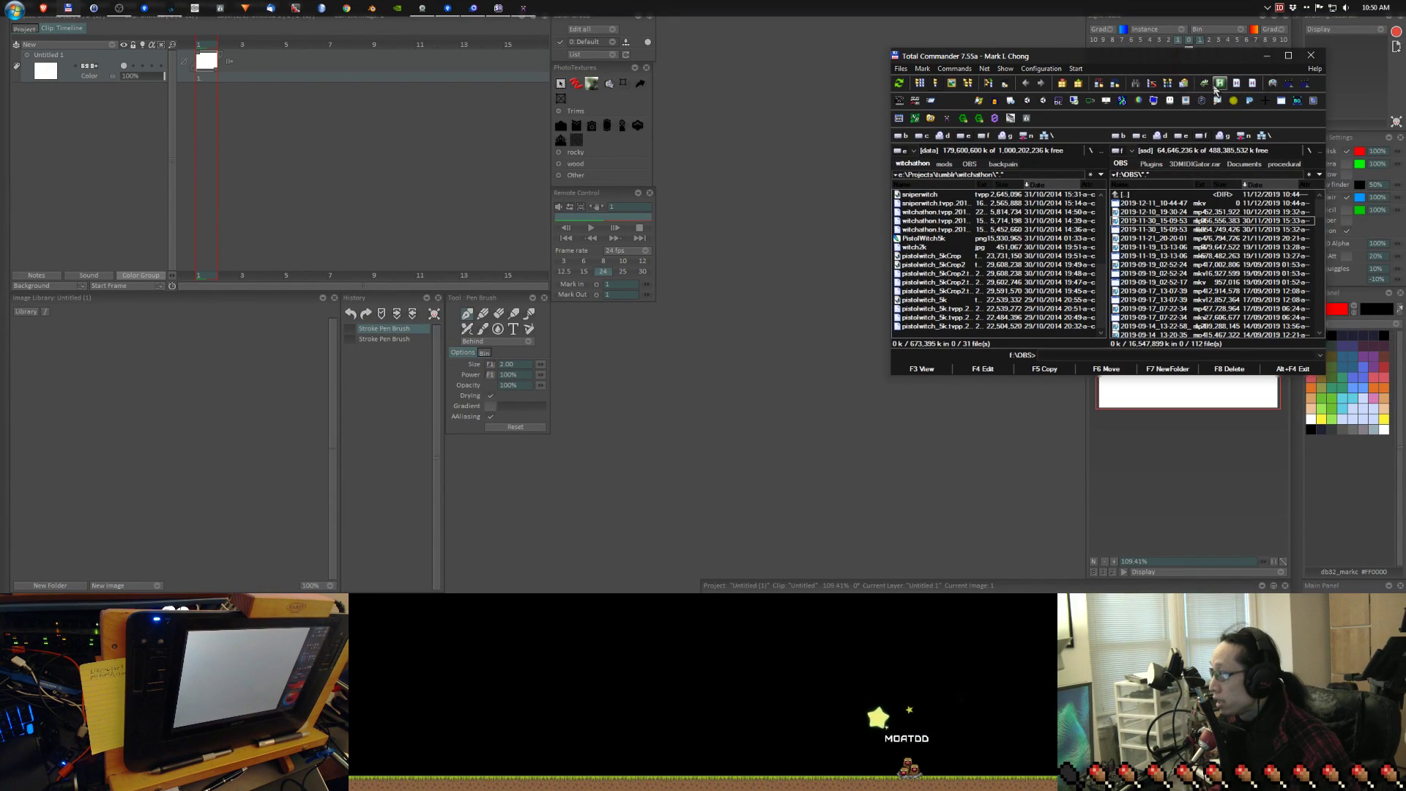
left_click(699, 217)
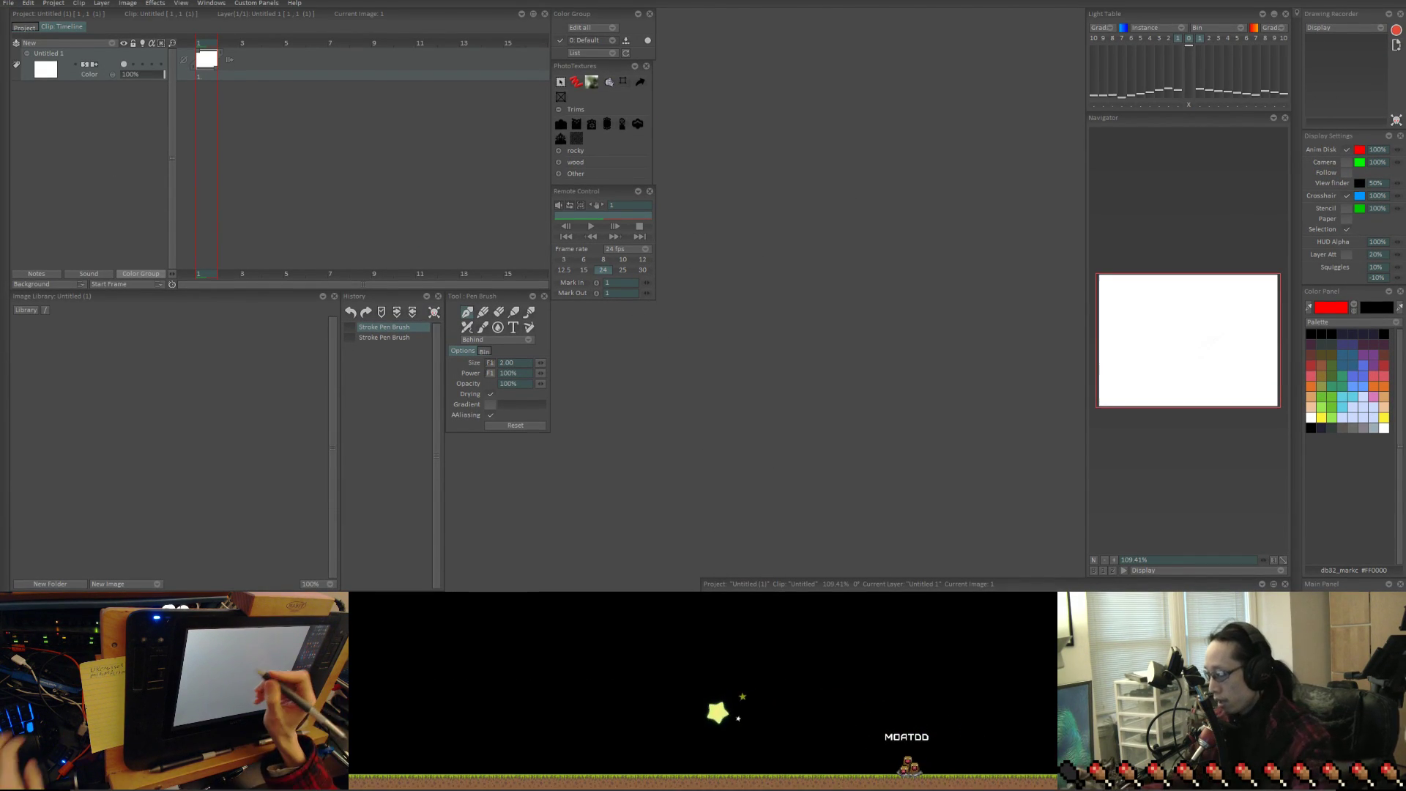
left_click_drag(697, 341, 650, 568)
key("ctrl+z")
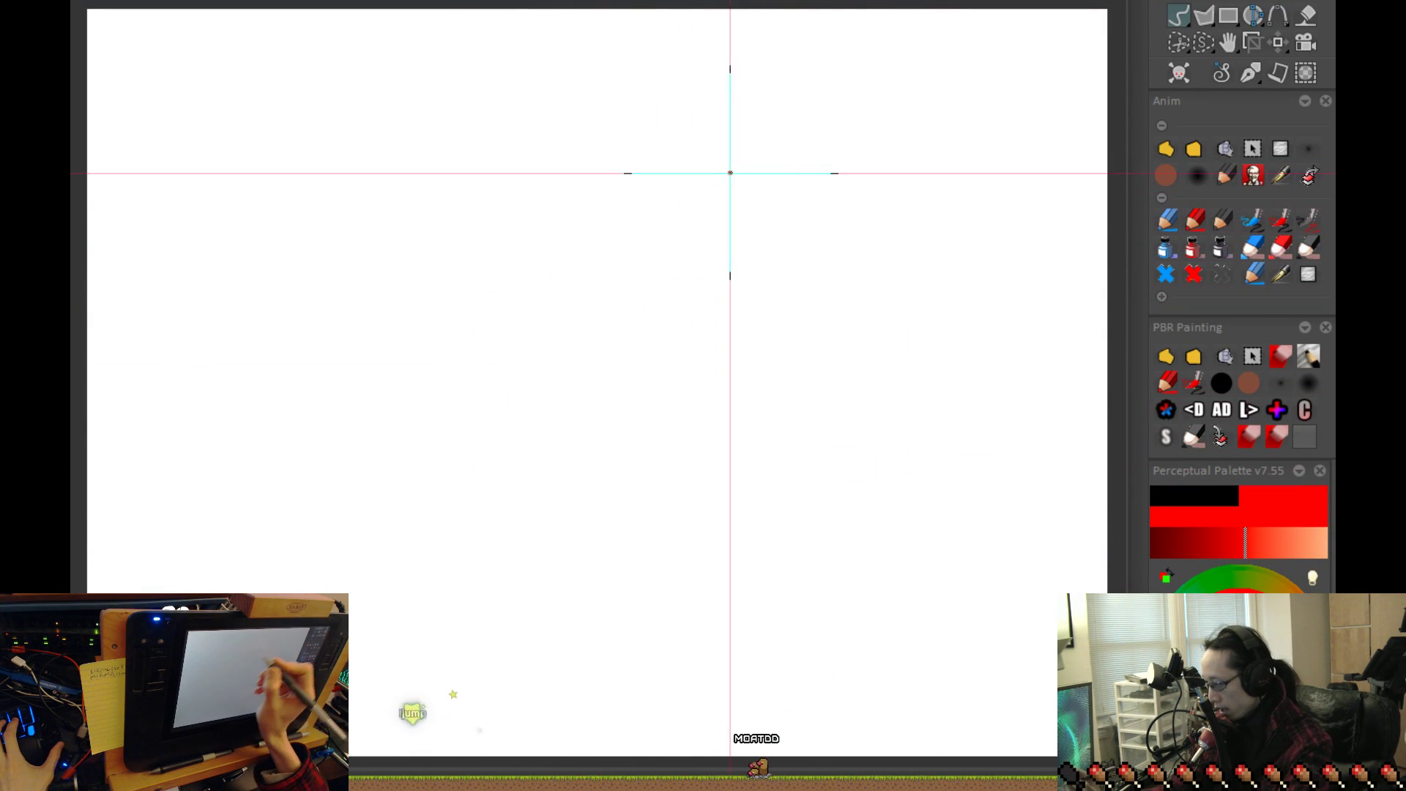
left_click_drag(722, 156, 402, 329)
key("ctrl+z")
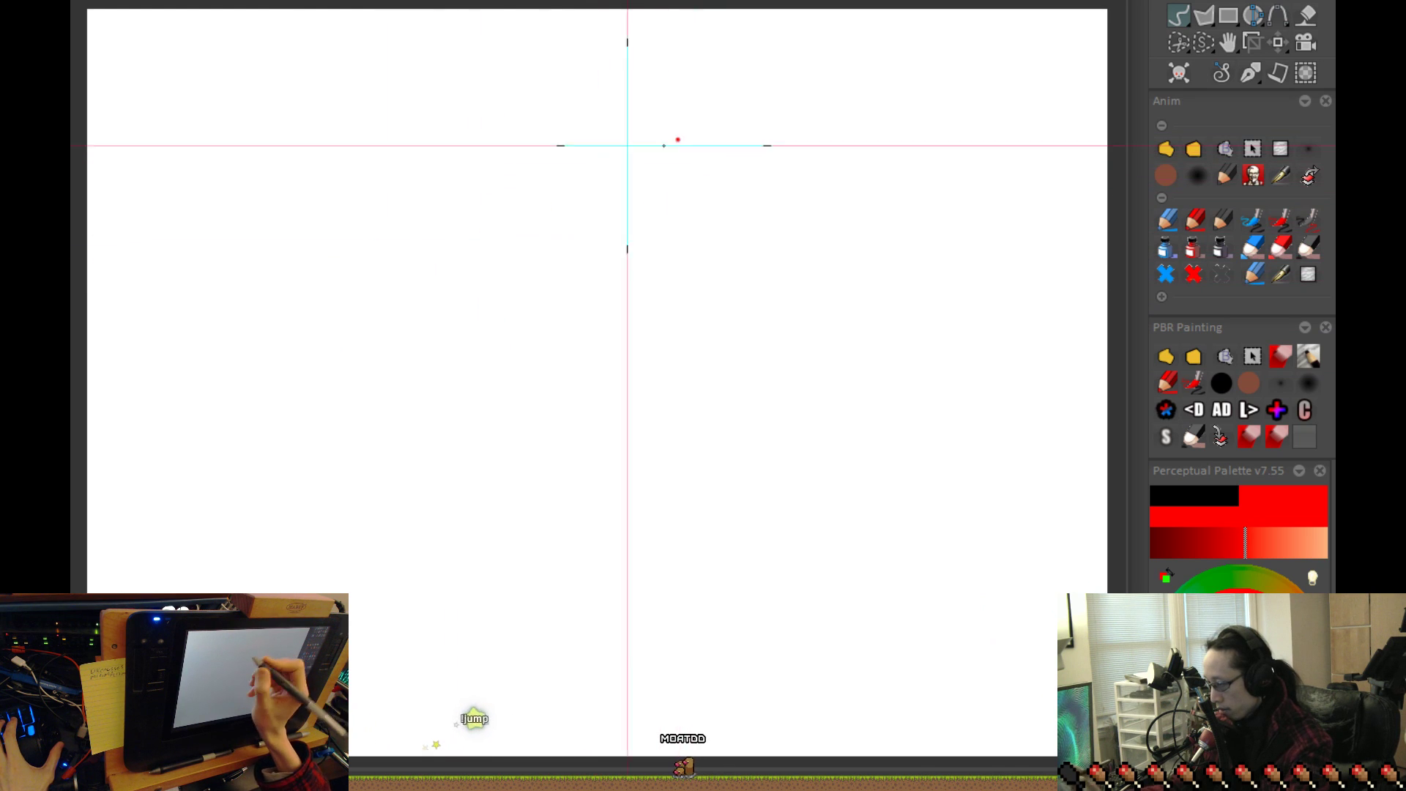
Draw the cube's top face with four bowed red lines that cross past its corners, as seen through a wide-angle lens
left_click_drag(748, 132, 307, 349)
mouse_move(584, 166)
left_mouse_down()
mouse_move(904, 257)
mouse_move(497, 115)
left_mouse_up()
key("ctrl+z")
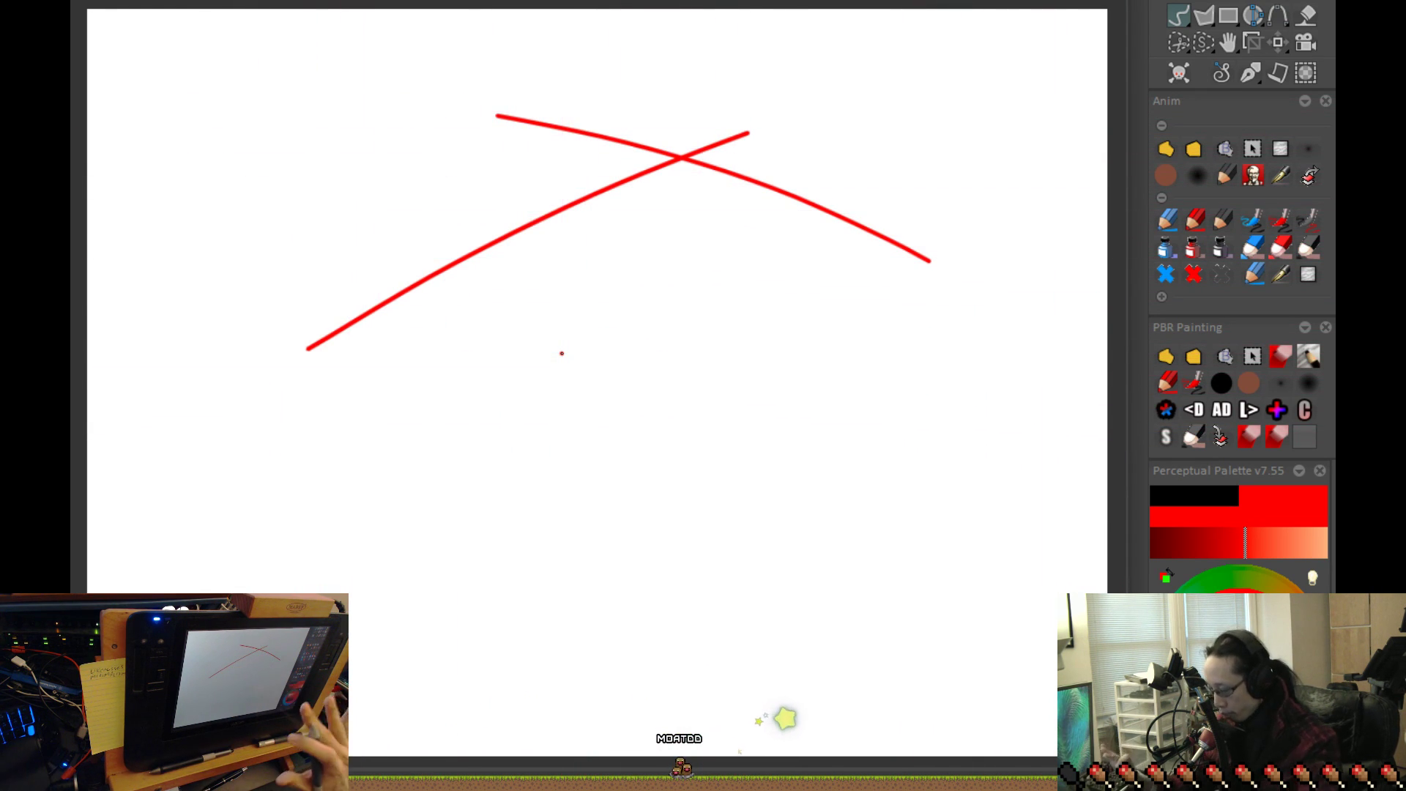
left_click_drag(364, 192, 897, 550)
left_click_drag(968, 183, 603, 645)
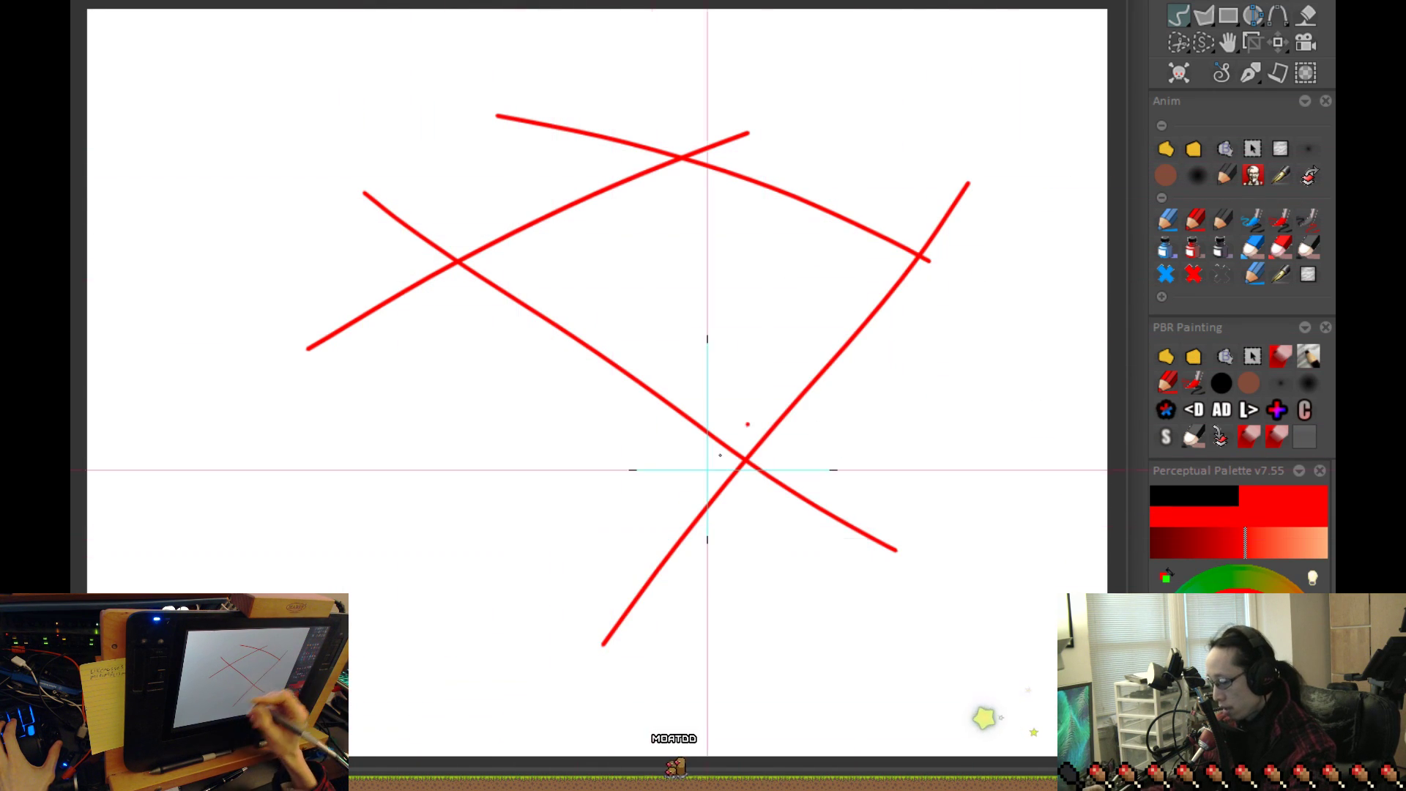
Sketch small red arrows at both upper corners of the canvas, pointing towards the two vanishing points
mouse_move(927, 101)
left_mouse_down()
mouse_move(972, 71)
mouse_move(994, 97)
left_mouse_up()
mouse_move(409, 130)
left_mouse_down()
mouse_move(323, 107)
mouse_move(350, 124)
left_mouse_up()
left_click_drag(311, 30, 319, 88)
mouse_move(1009, 13)
left_mouse_down()
mouse_move(1011, 37)
mouse_move(1016, 26)
left_mouse_up()
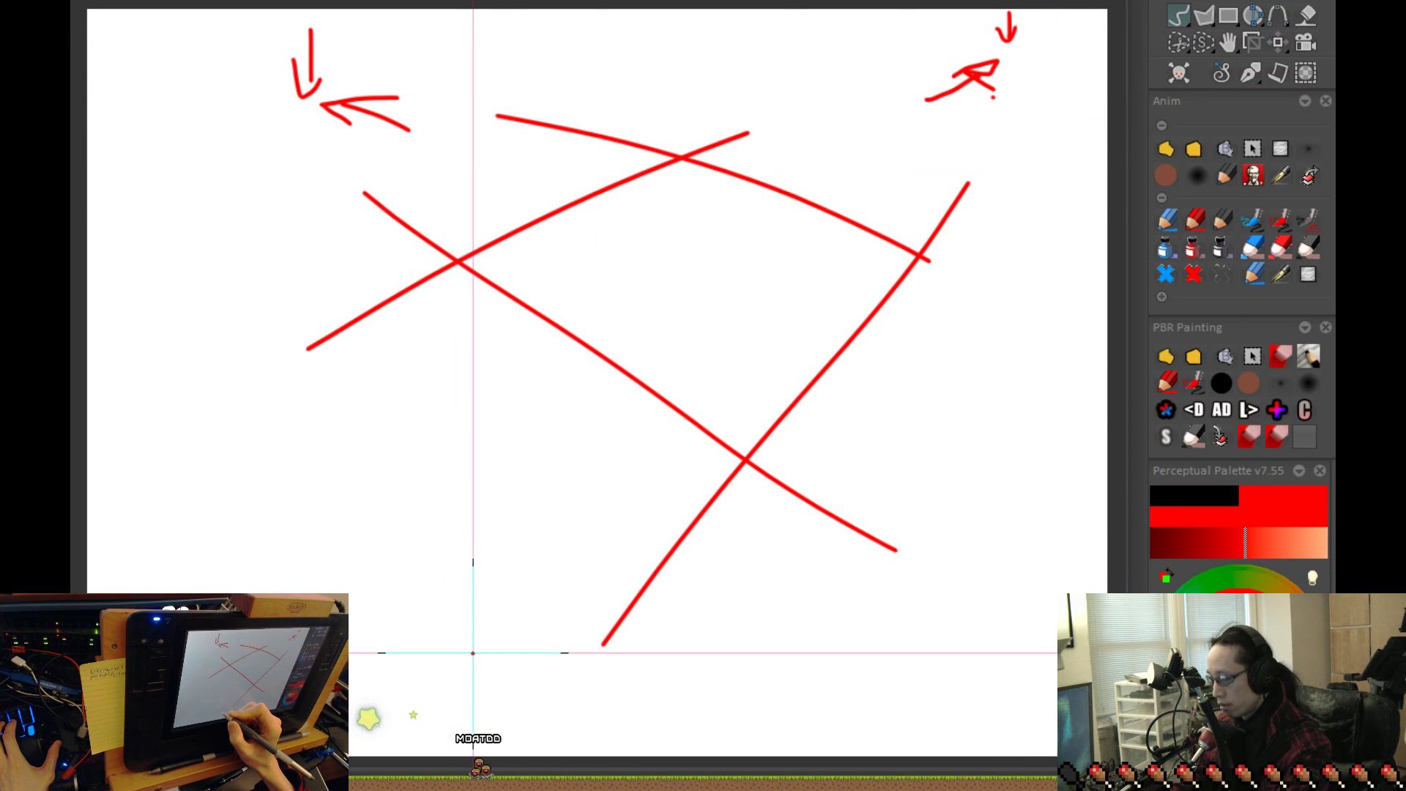
Draw the cube's left vertical edge and lower left edge as doubled curved lines, redoing the first try at the lower edge
left_click_drag(454, 231, 516, 604)
left_click_drag(458, 263, 516, 557)
mouse_move(408, 534)
left_mouse_down()
mouse_move(581, 612)
mouse_move(926, 715)
left_mouse_up()
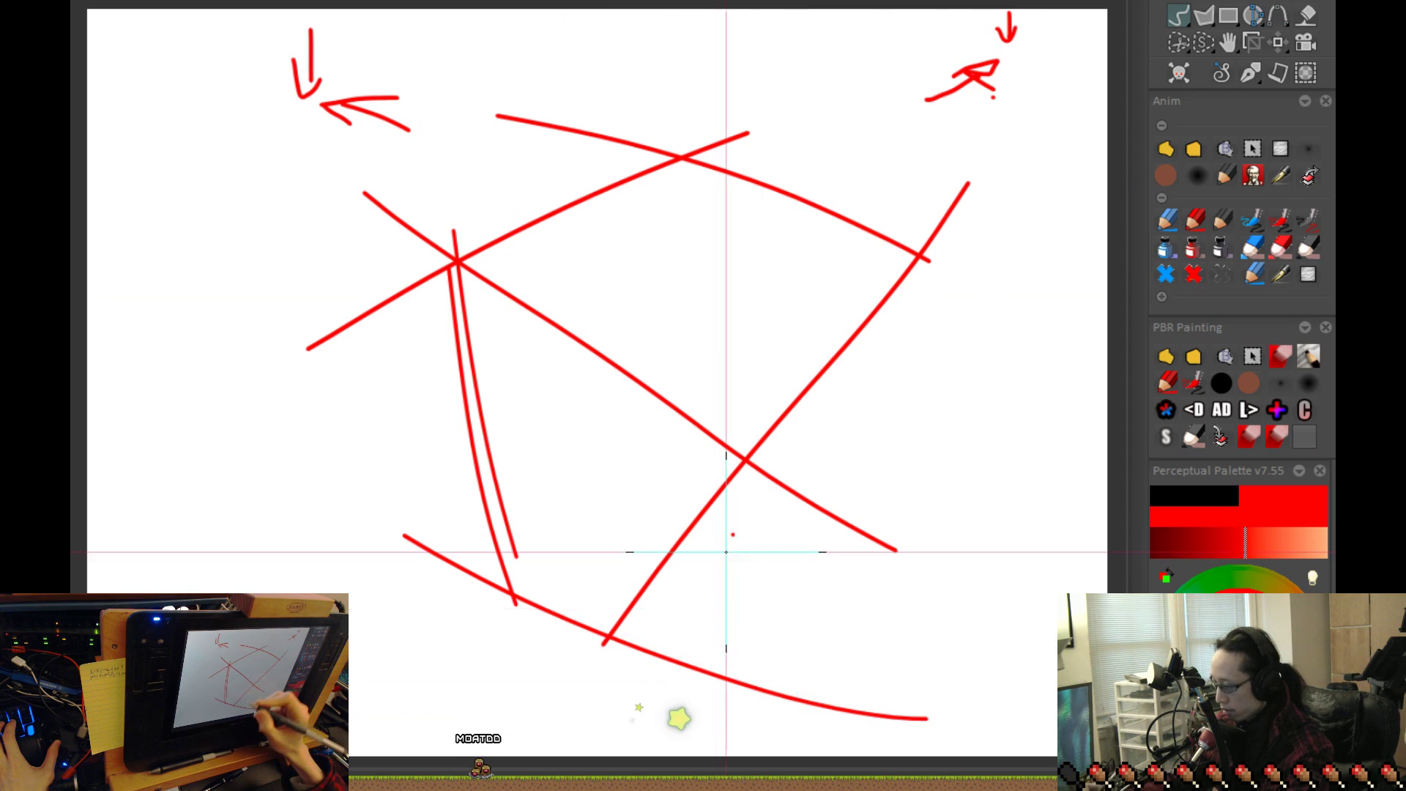
key("ctrl+z")
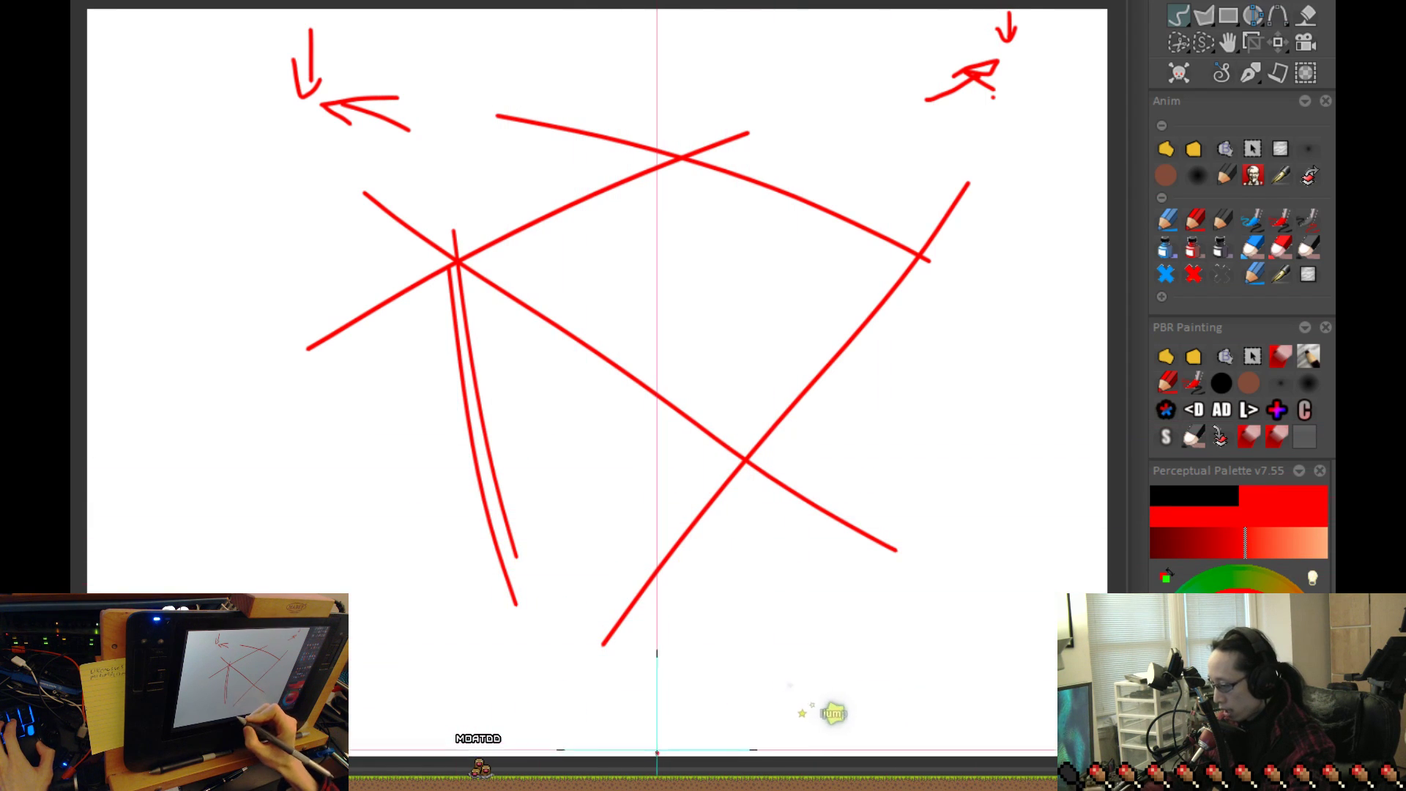
mouse_move(466, 526)
left_mouse_down()
mouse_move(615, 674)
mouse_move(689, 704)
left_mouse_up()
left_click_drag(521, 570, 721, 754)
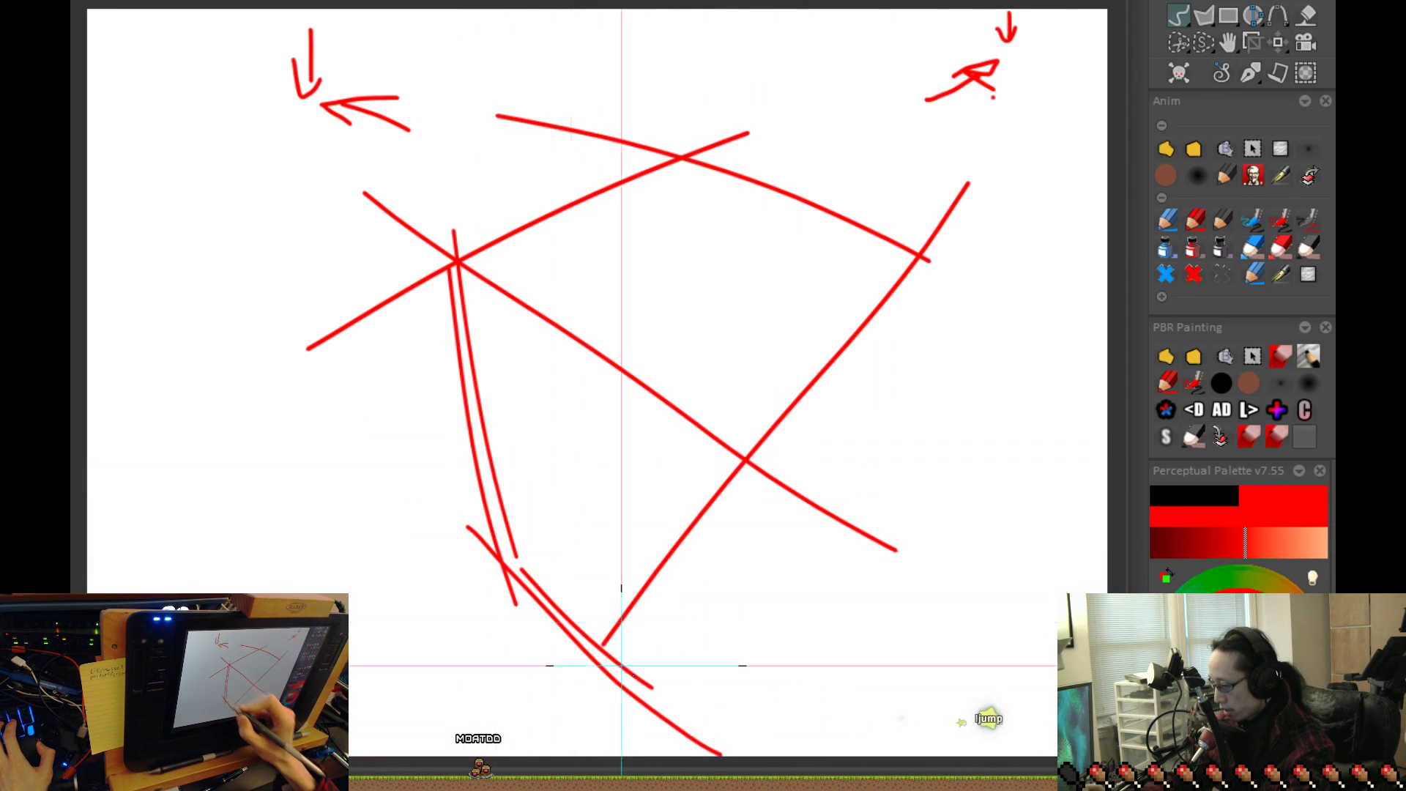
Draw the cube's front vertical edge, doubled curved right vertical edge and lower right edge to close the shape
left_click_drag(771, 354, 692, 740)
left_click_drag(941, 268, 846, 572)
mouse_move(962, 229)
left_mouse_down()
mouse_move(813, 602)
mouse_move(875, 553)
left_mouse_up()
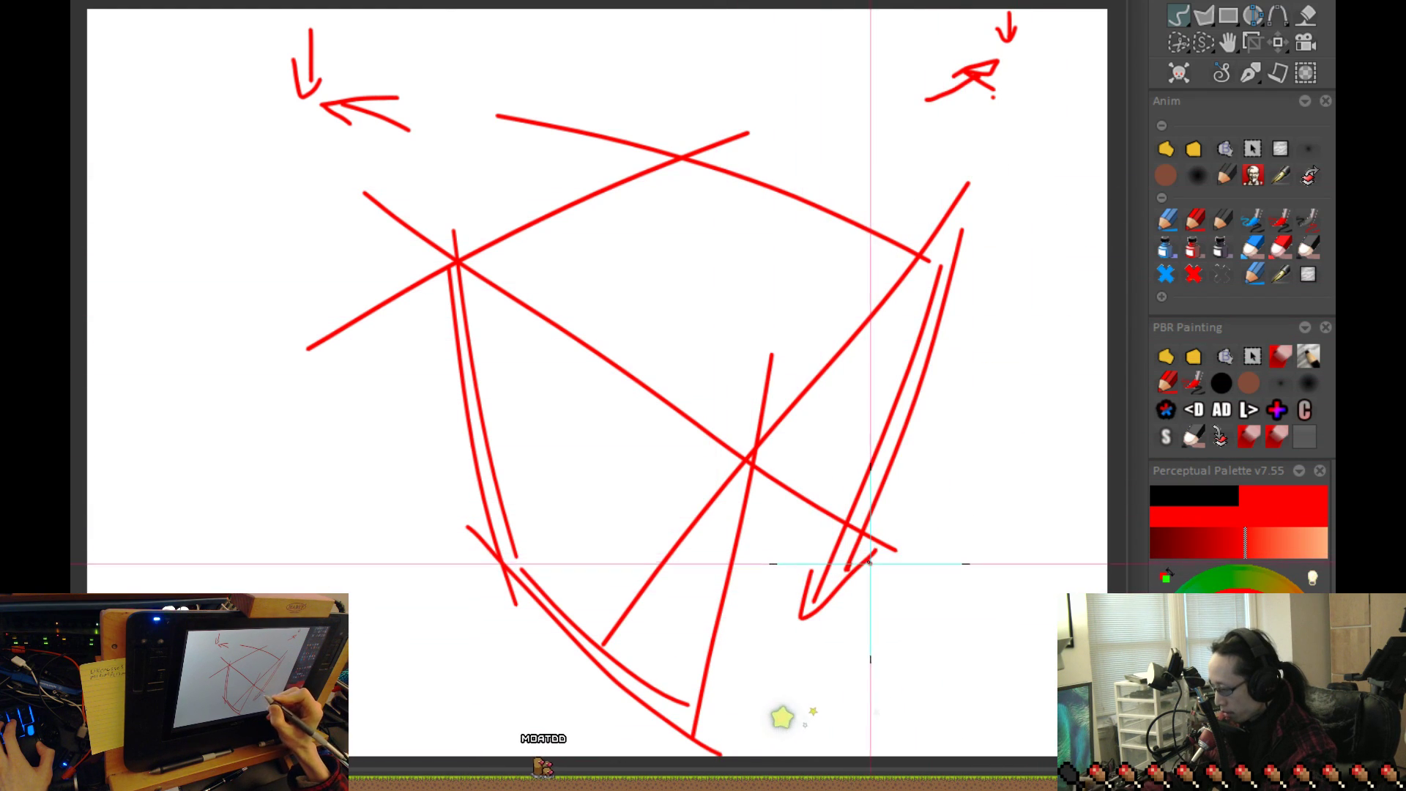
mouse_move(716, 690)
left_mouse_down()
mouse_move(887, 502)
mouse_move(672, 727)
left_mouse_up()
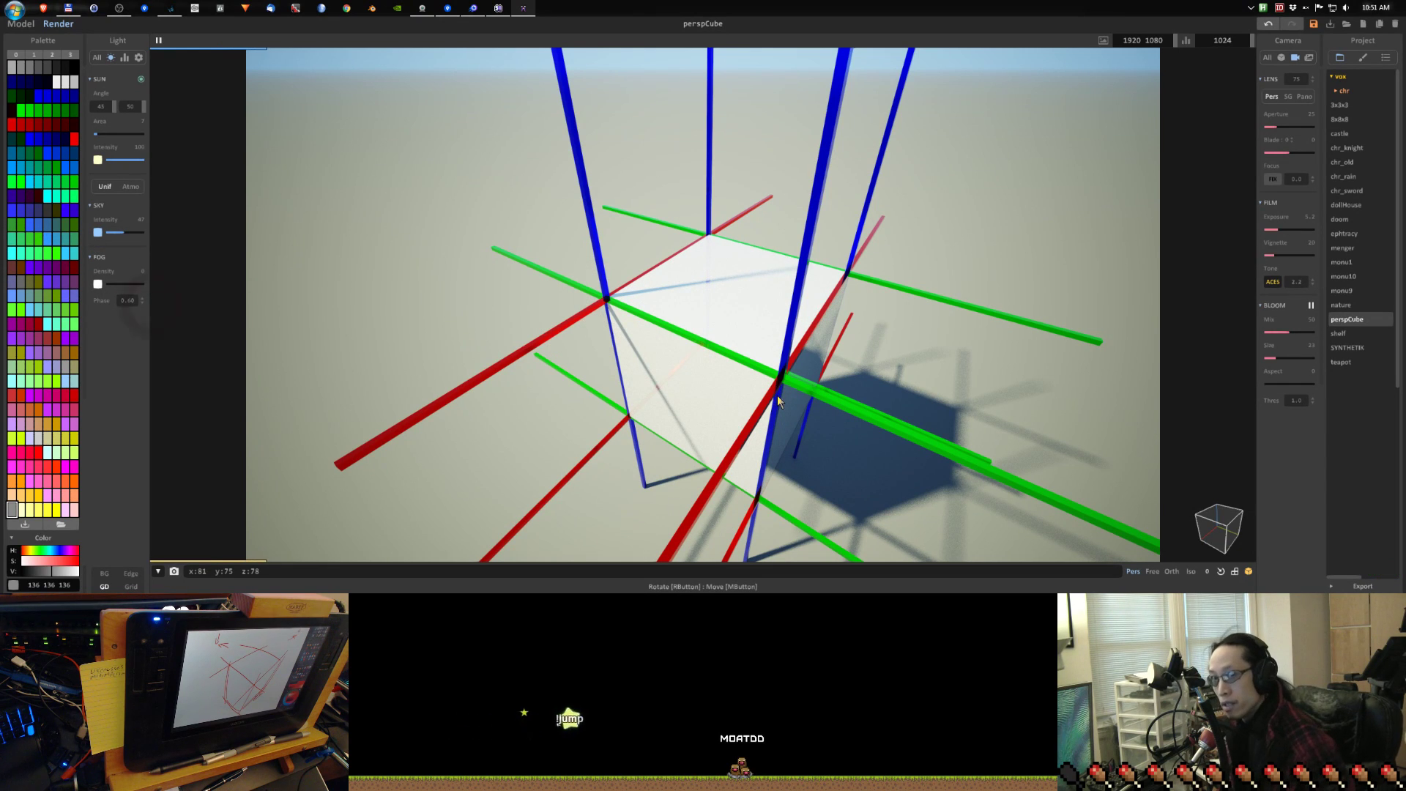
Switch to MagicaVoxel and examine the cube's converging edges from above, from below and corner-on near the horizon
right_click_drag(778, 396, 782, 384)
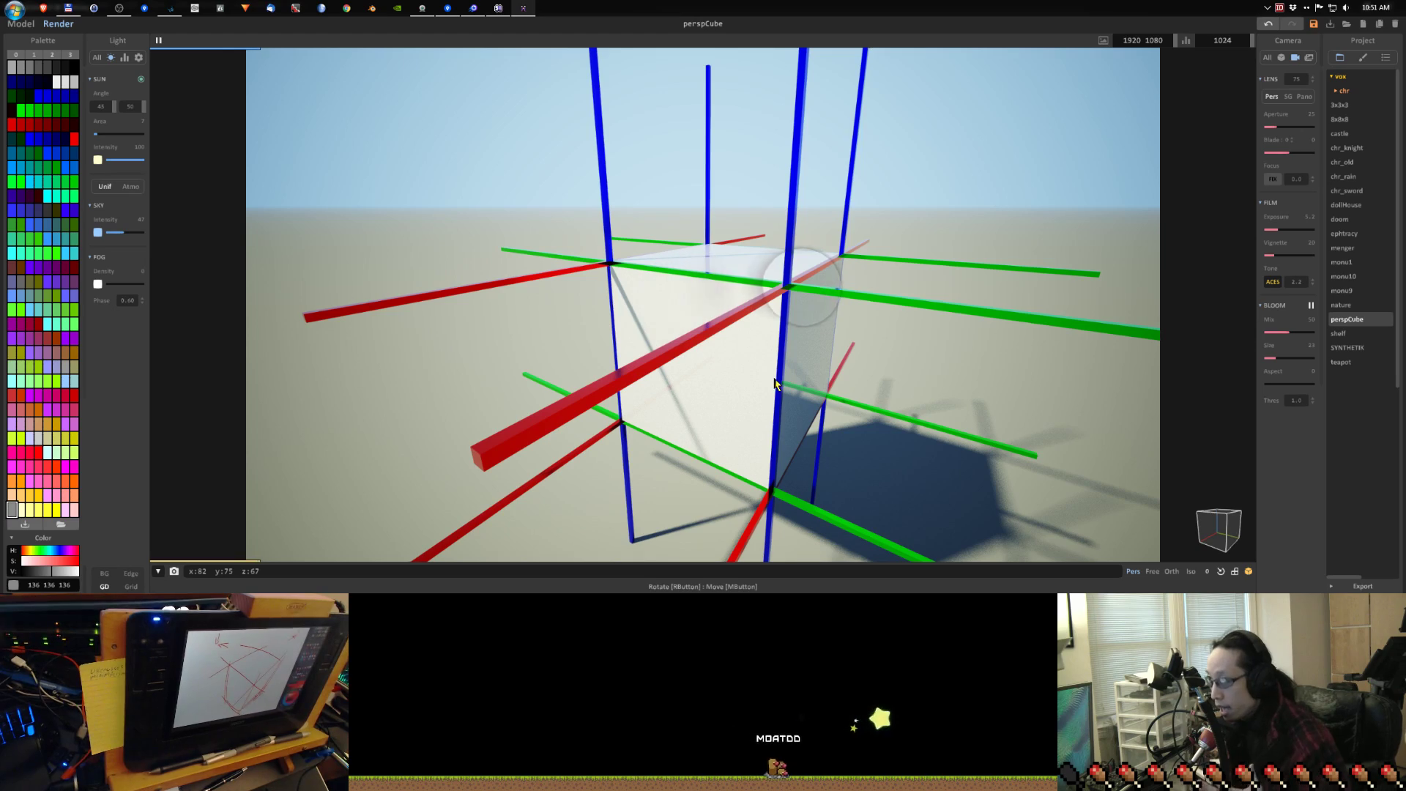
right_click_drag(776, 389, 900, 288)
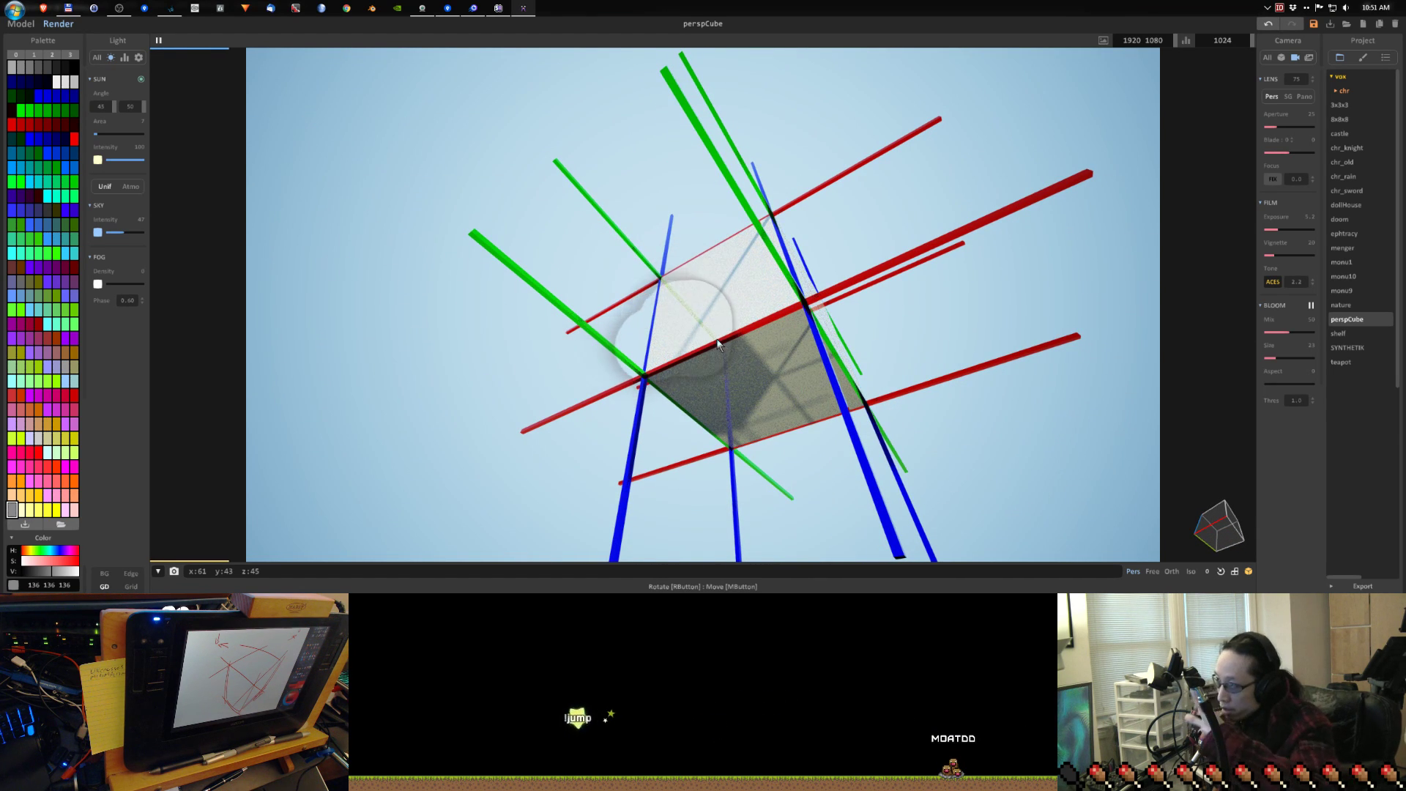
right_click_drag(736, 384, 711, 262)
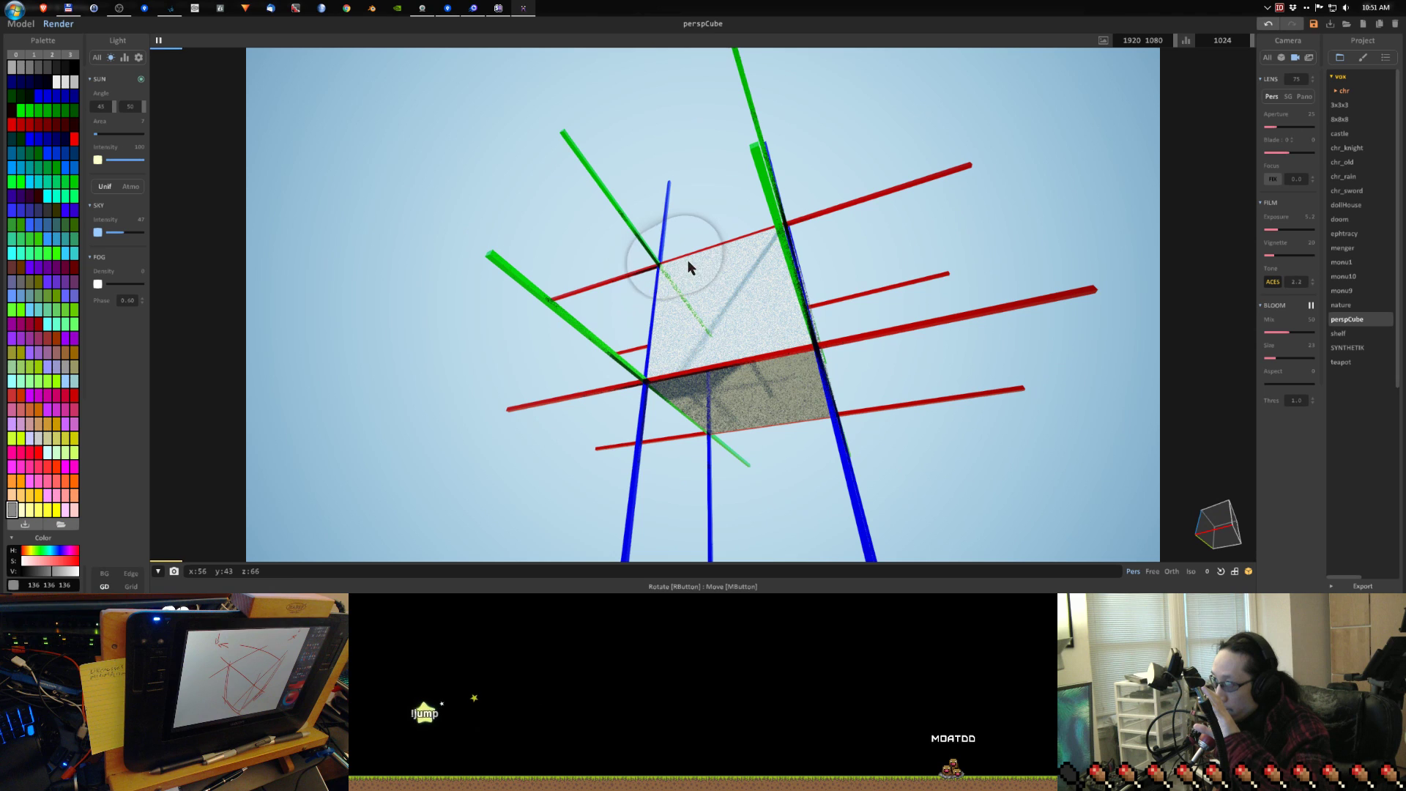
right_click_drag(684, 312, 701, 315)
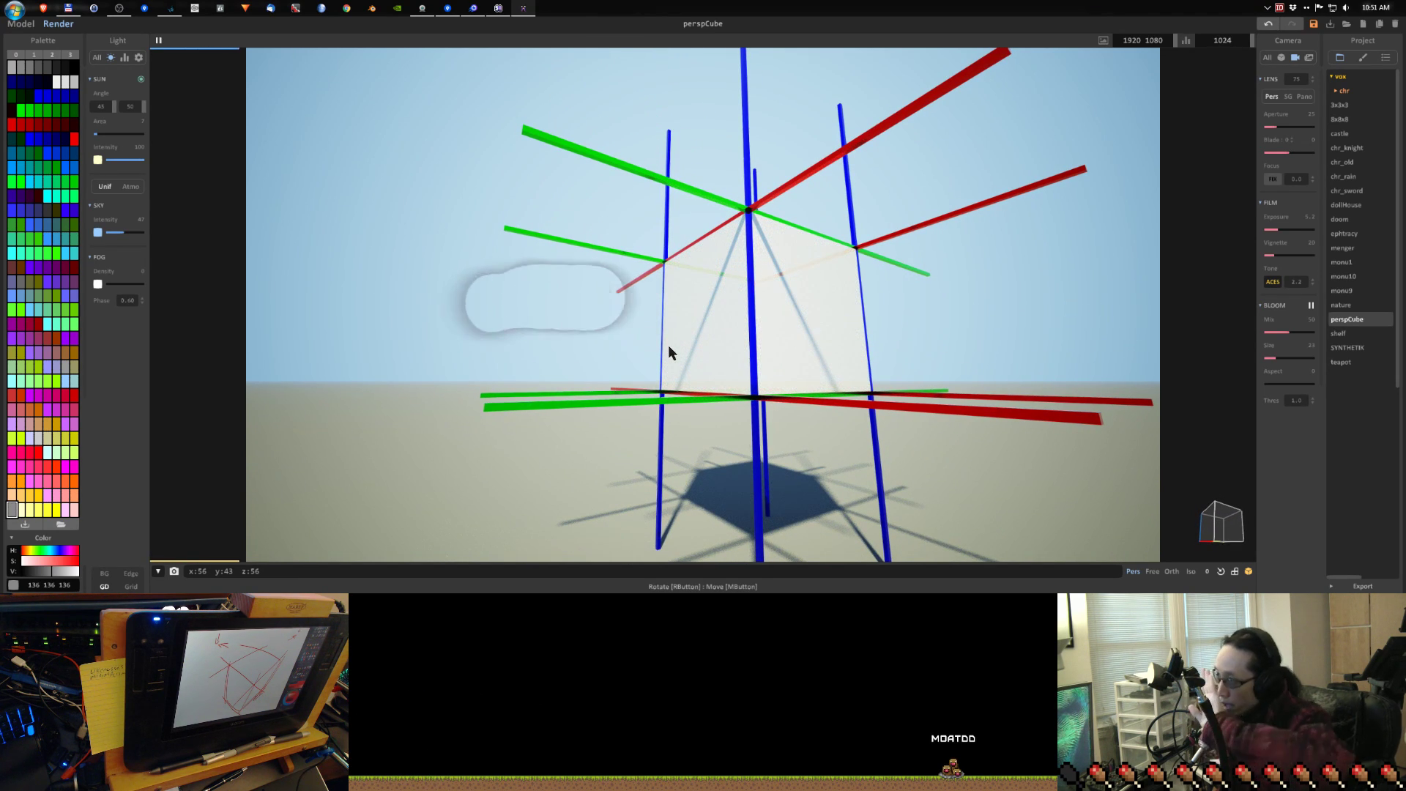
right_click_drag(713, 358, 597, 295)
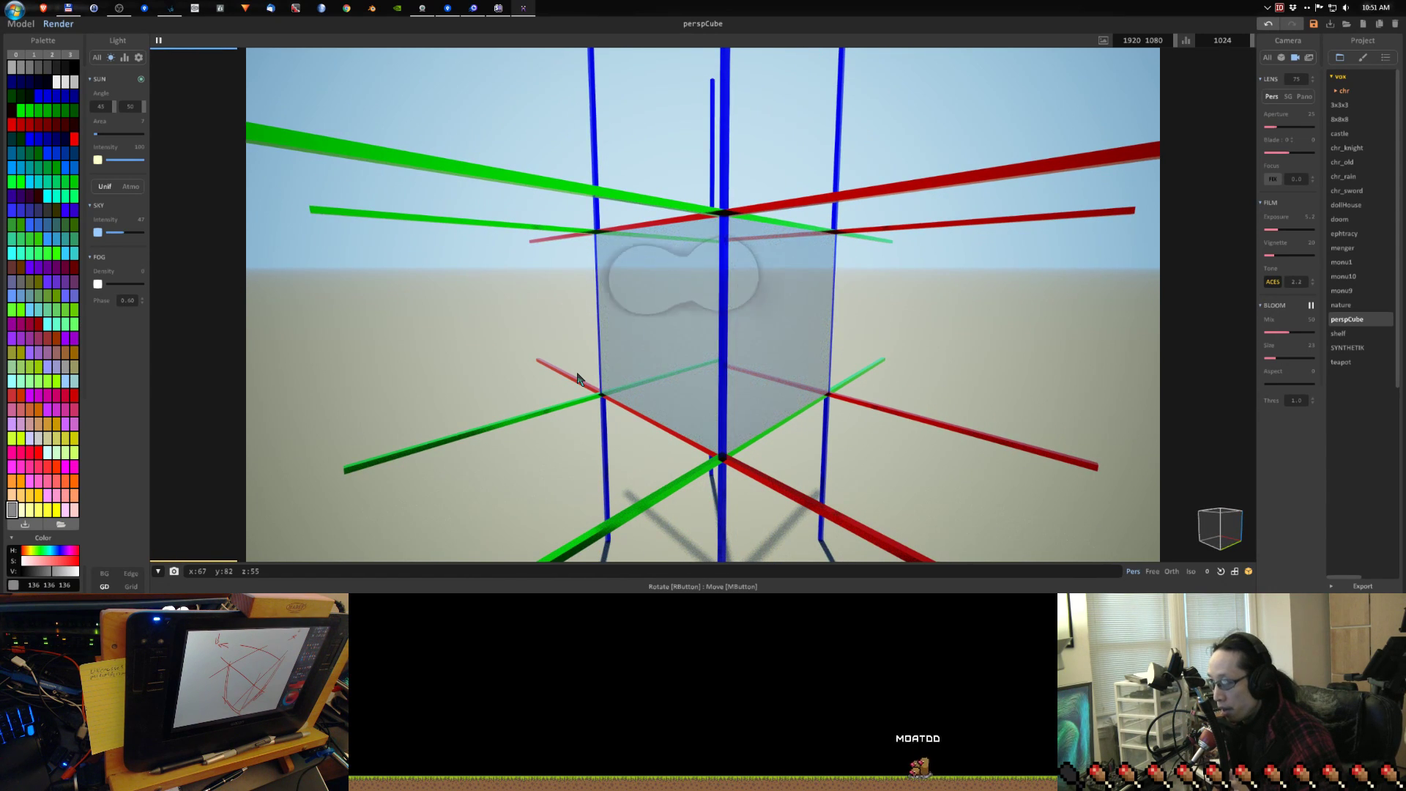
right_click_drag(740, 418, 735, 287)
right_click_drag(754, 340, 706, 308)
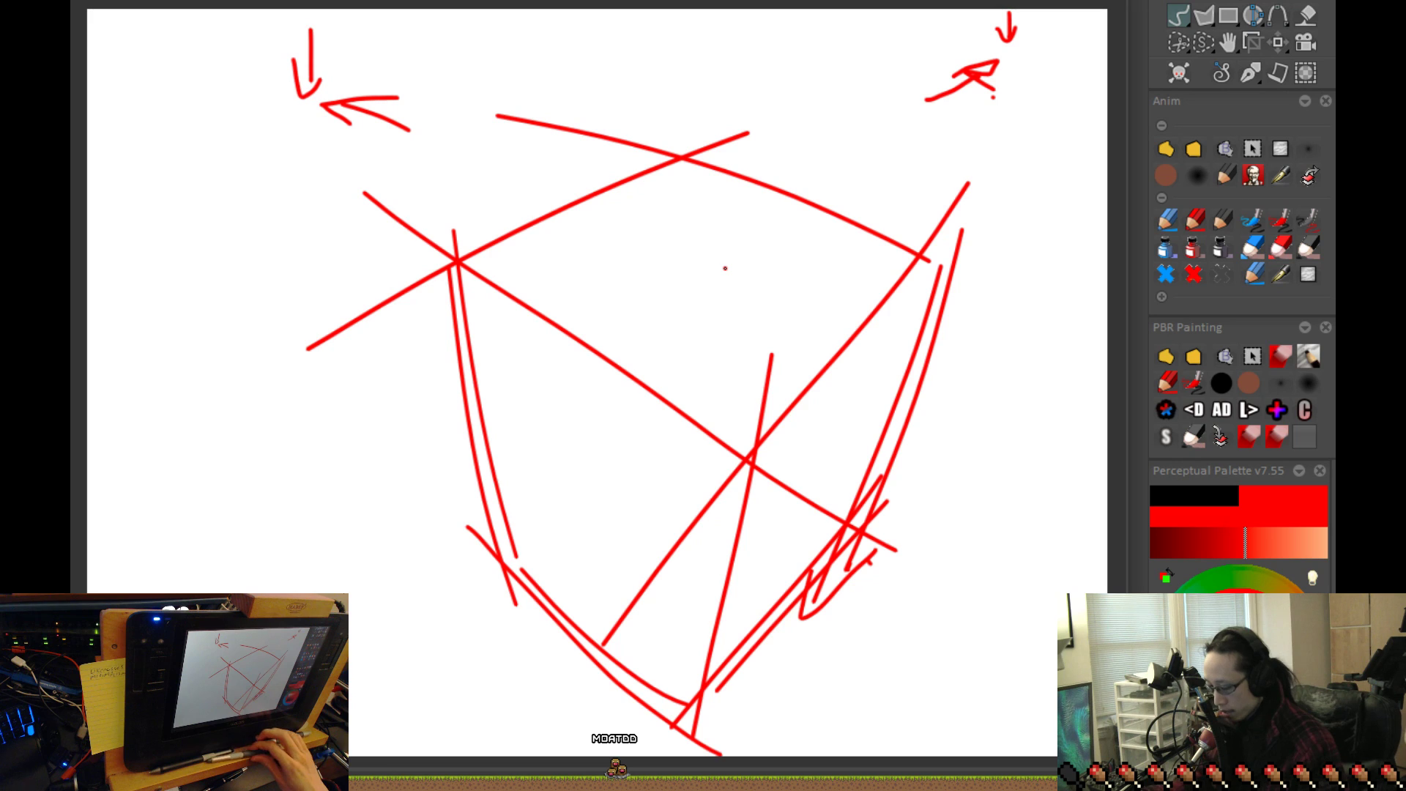
Switch to TVPaint, clear the cube sketch and draw a large rough red circle in the middle of the canvas
key("Delete")
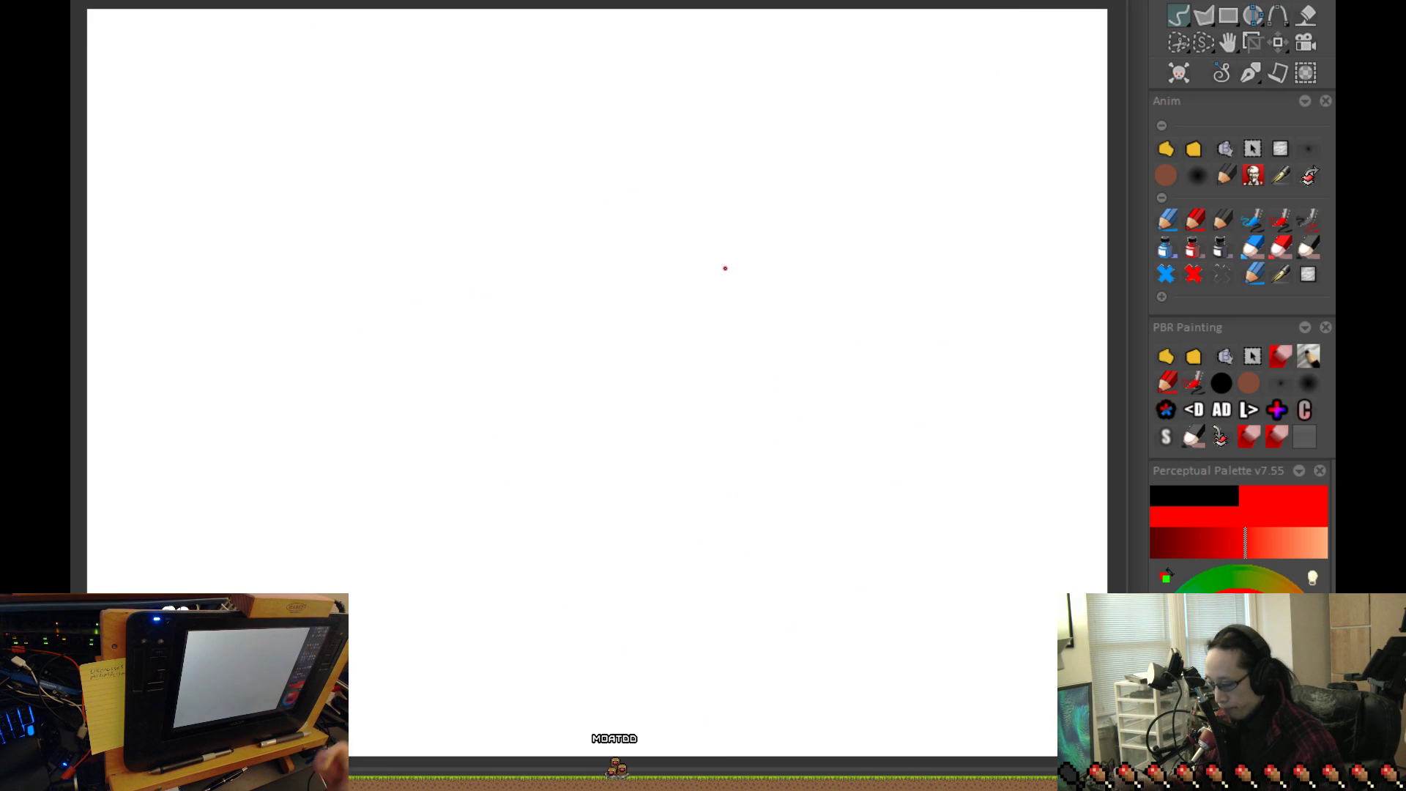
mouse_move(779, 276)
left_mouse_down()
mouse_move(696, 606)
mouse_move(469, 596)
mouse_move(448, 364)
left_mouse_up()
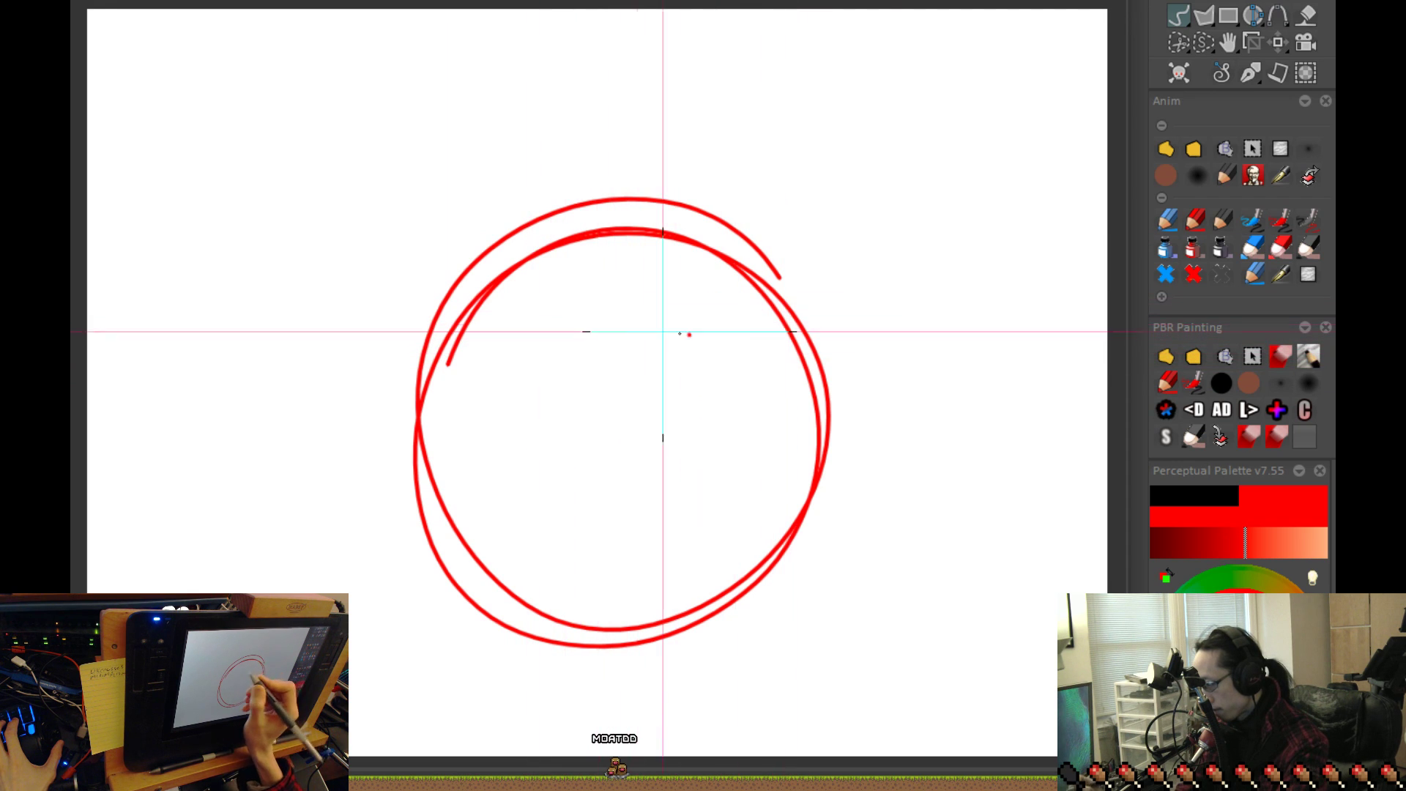
left_click_drag(780, 321, 595, 326)
left_click_drag(558, 335, 502, 572)
key("ctrl+z")
key("ctrl+z")
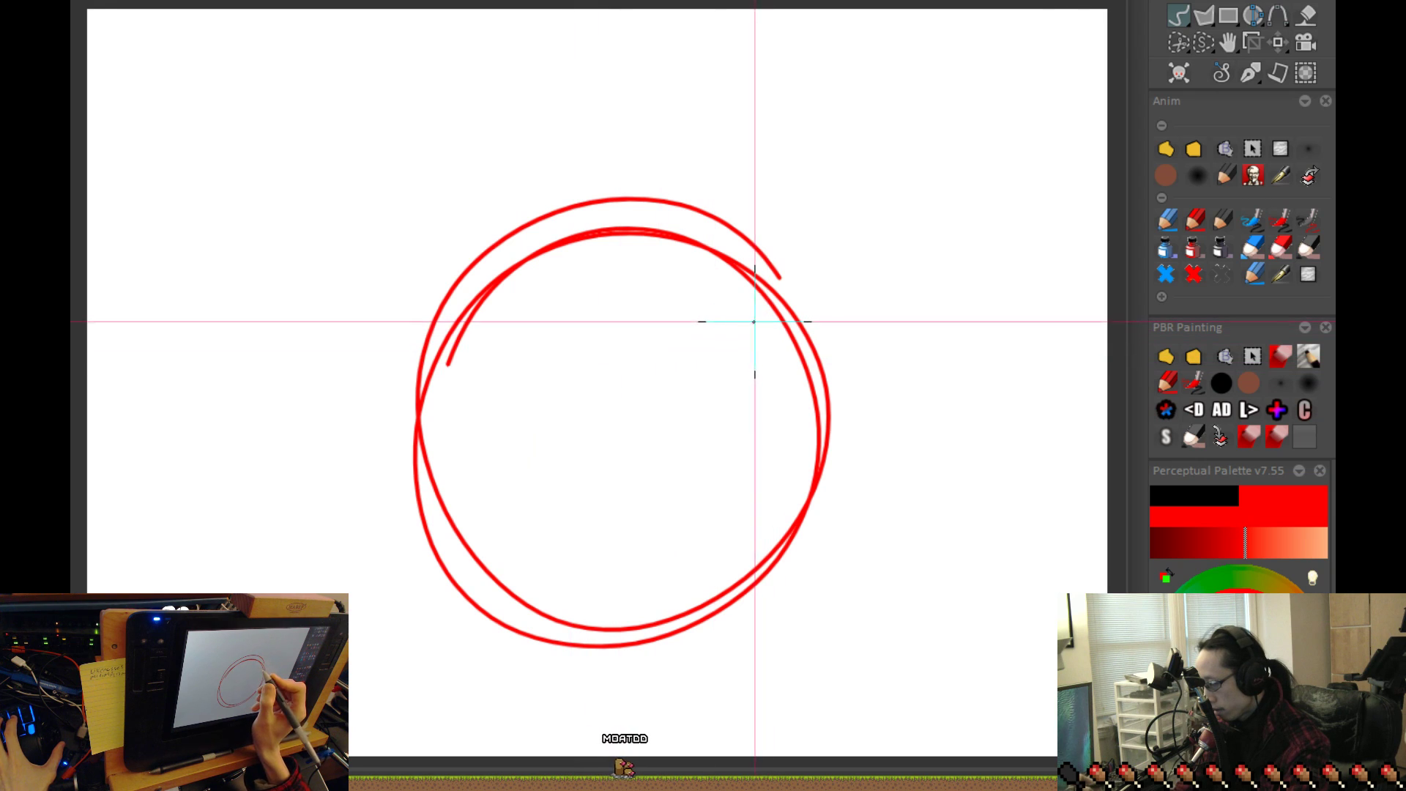
Open Wings 3D and create a default sphere at the origin
key("super")
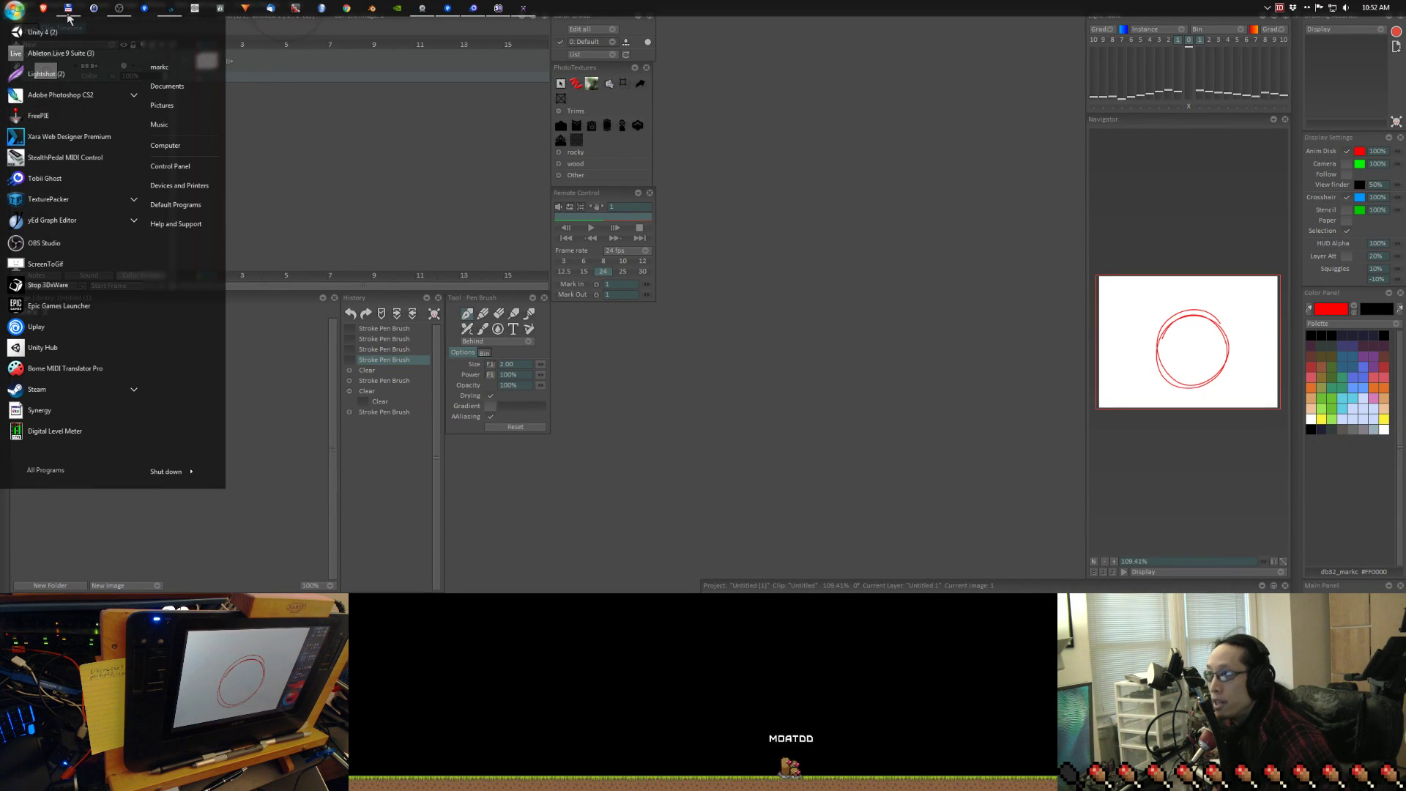
left_click(302, 13)
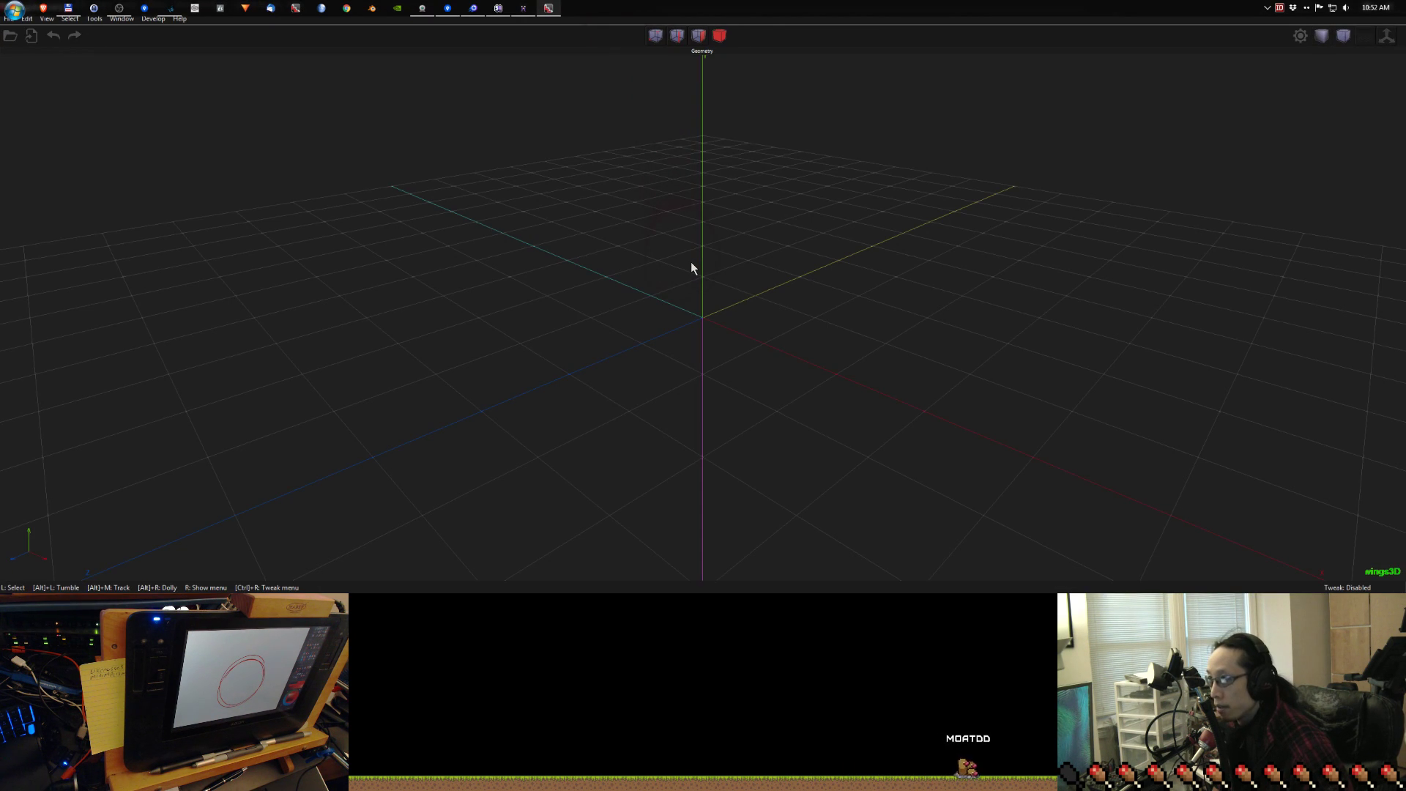
right_click(695, 268)
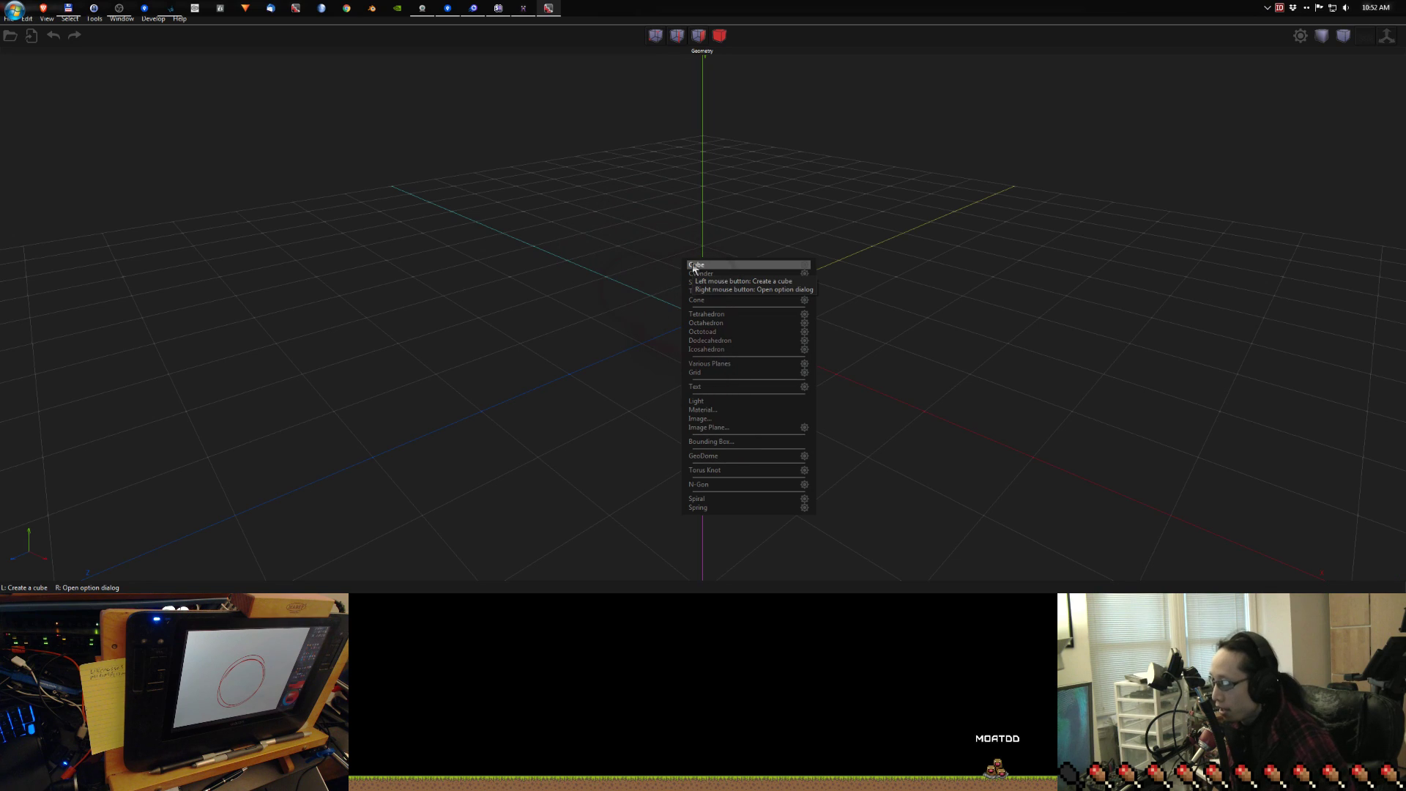
left_click(731, 283)
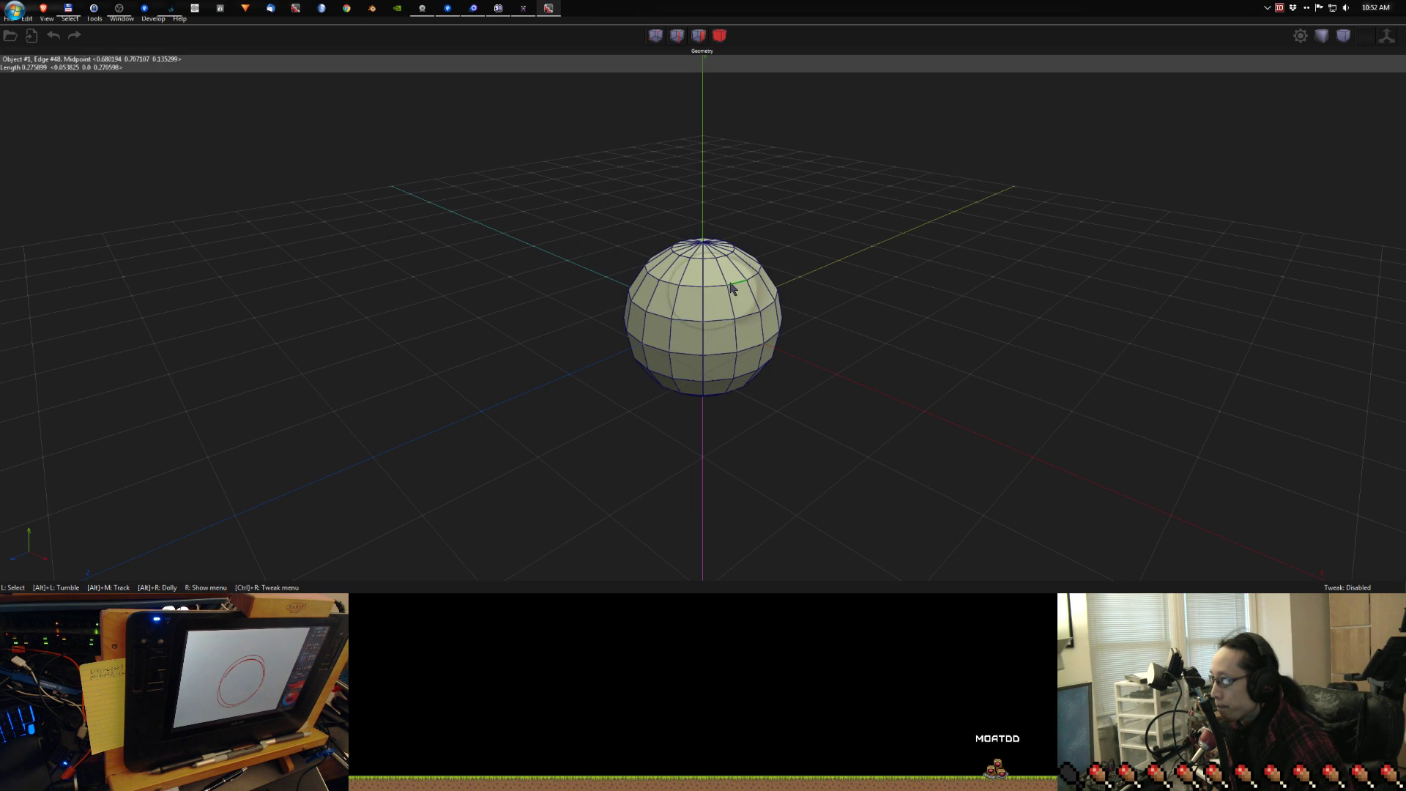
right_click(802, 355)
left_click(834, 305)
Compare how the sphere's latitude and longitude lines look close up and from farther away, near horizon level
left_click_drag(835, 305, 837, 256, "alt")
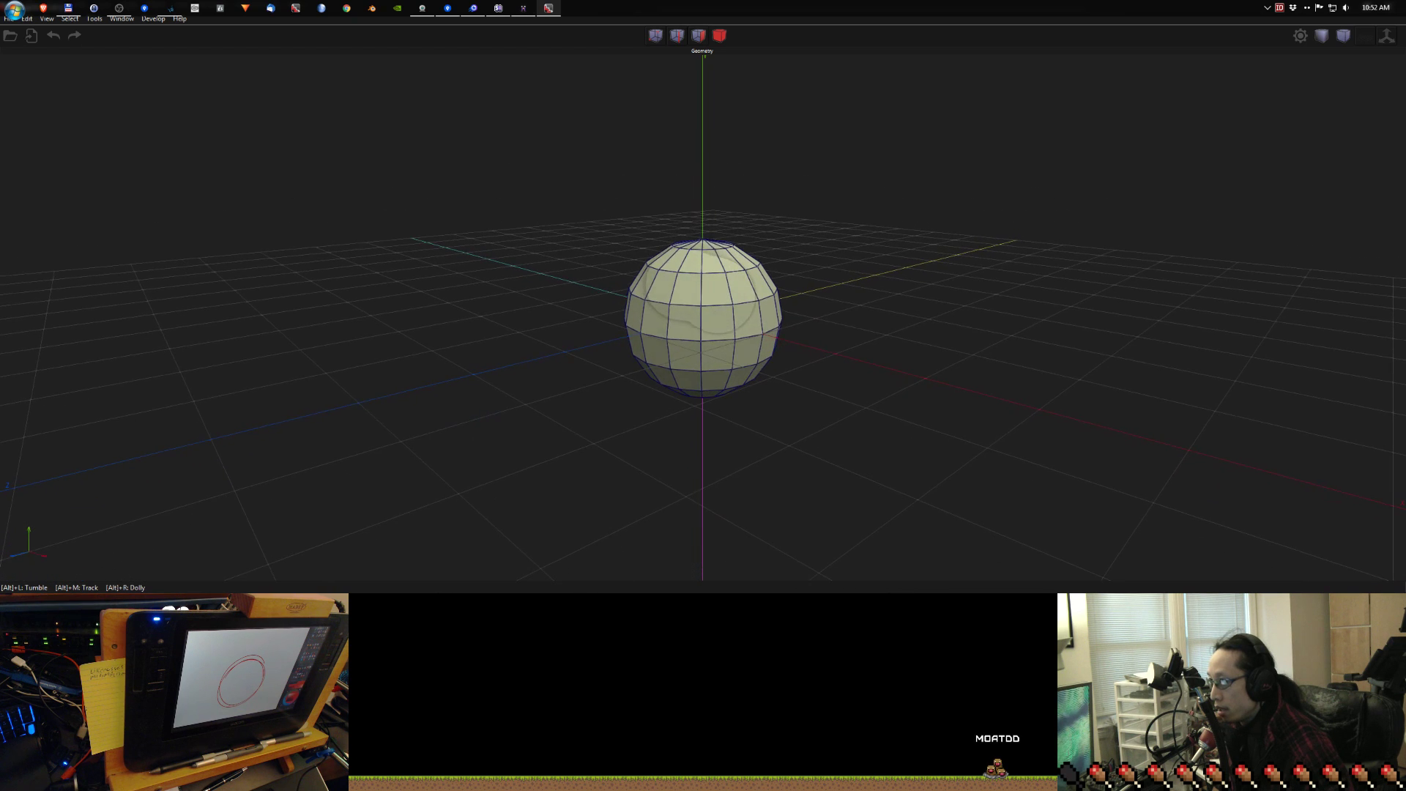
scroll(825, 372, "up", 4)
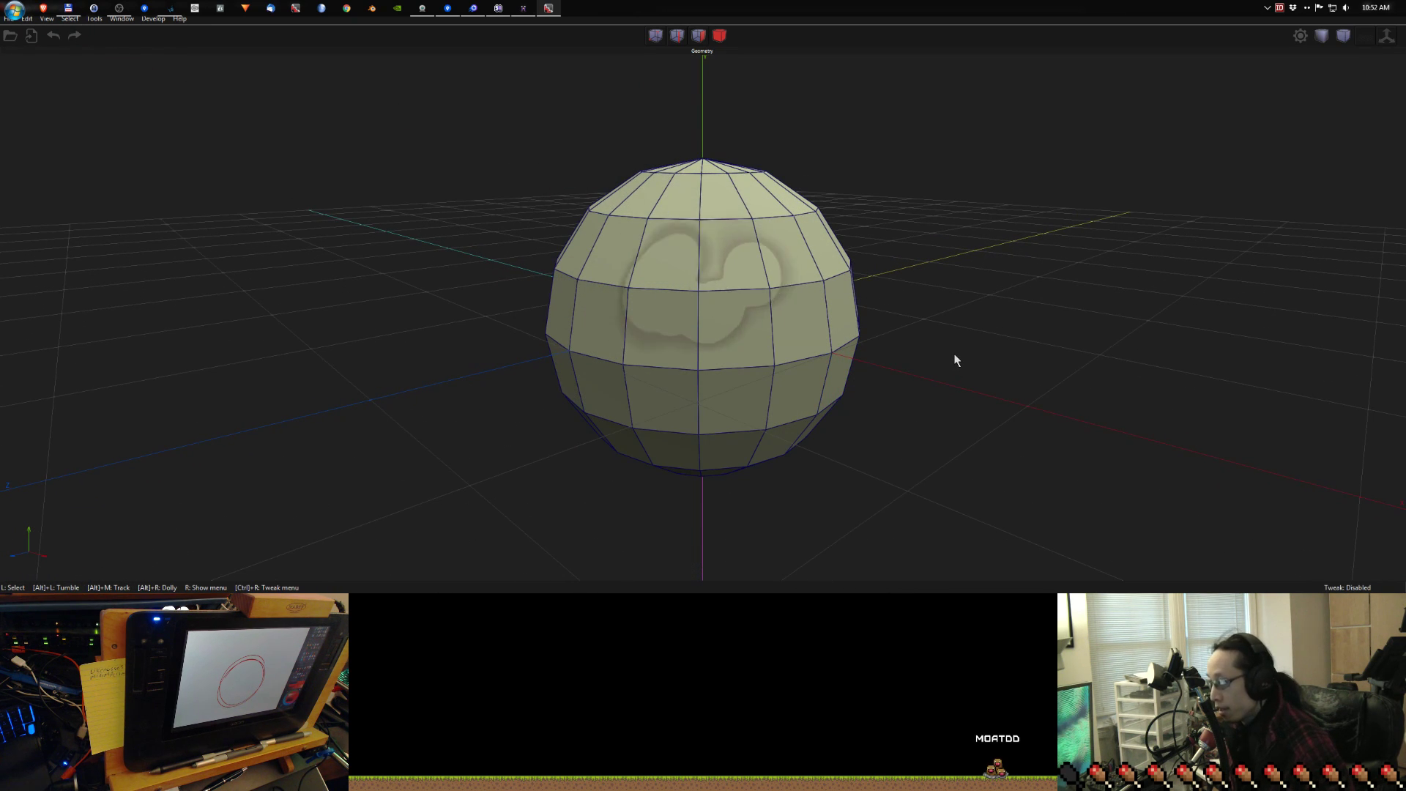
scroll(954, 353, "down", 4)
scroll(953, 353, "up", 4)
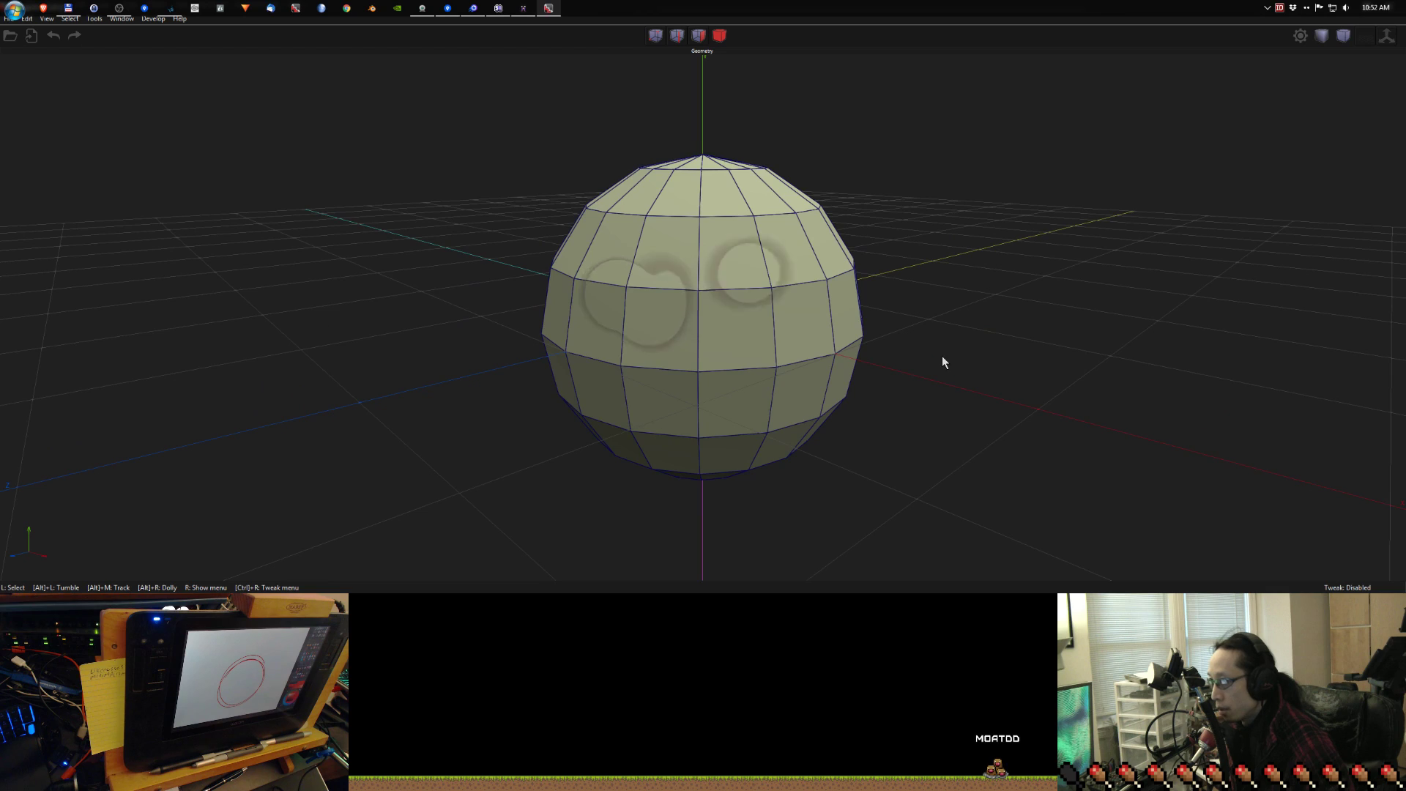
scroll(942, 356, "down", 4)
Mark faces in the sphere's upper band and examine how their outlines change as the sphere turns near horizon level
left_click_drag(1001, 358, 677, 366, "alt")
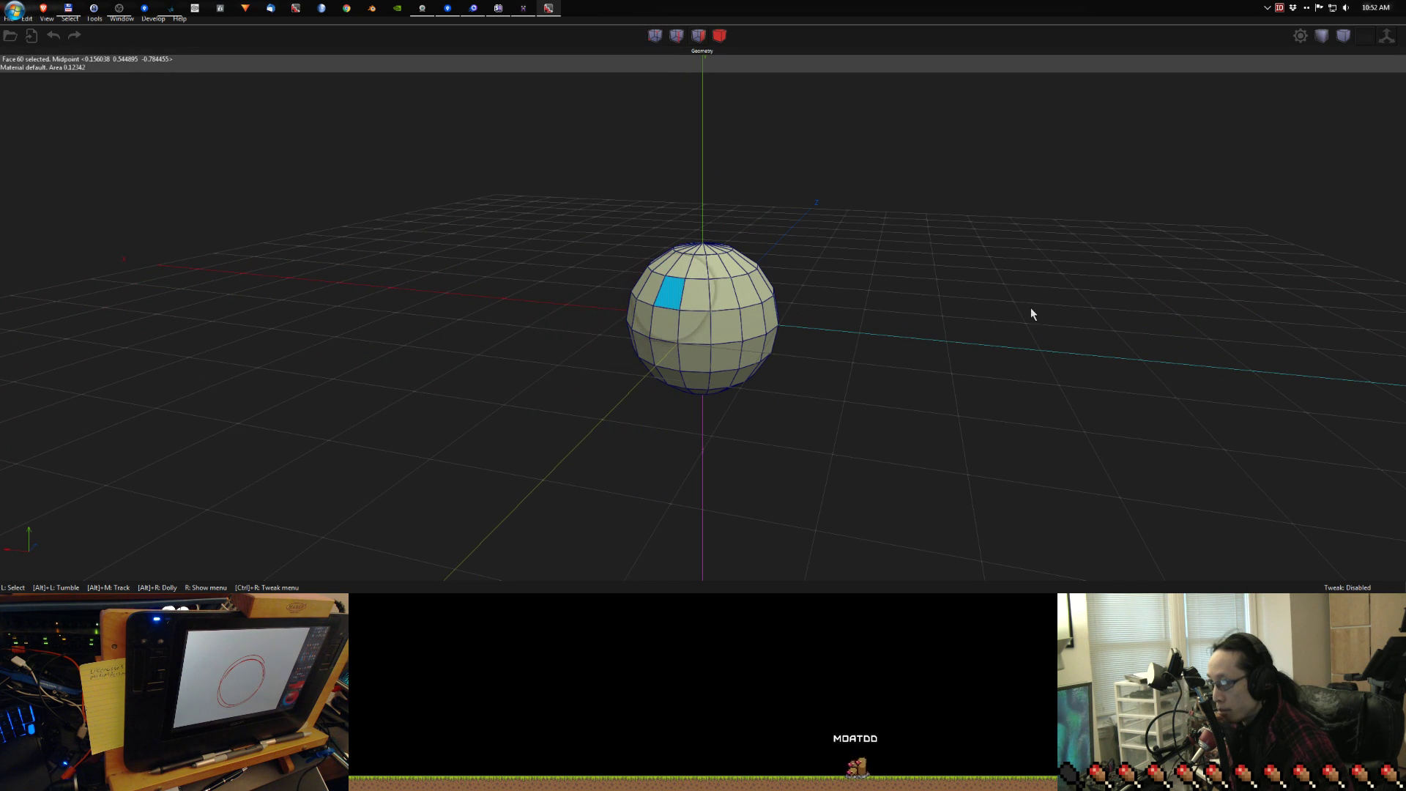
left_click_drag(659, 300, 593, 299, "alt")
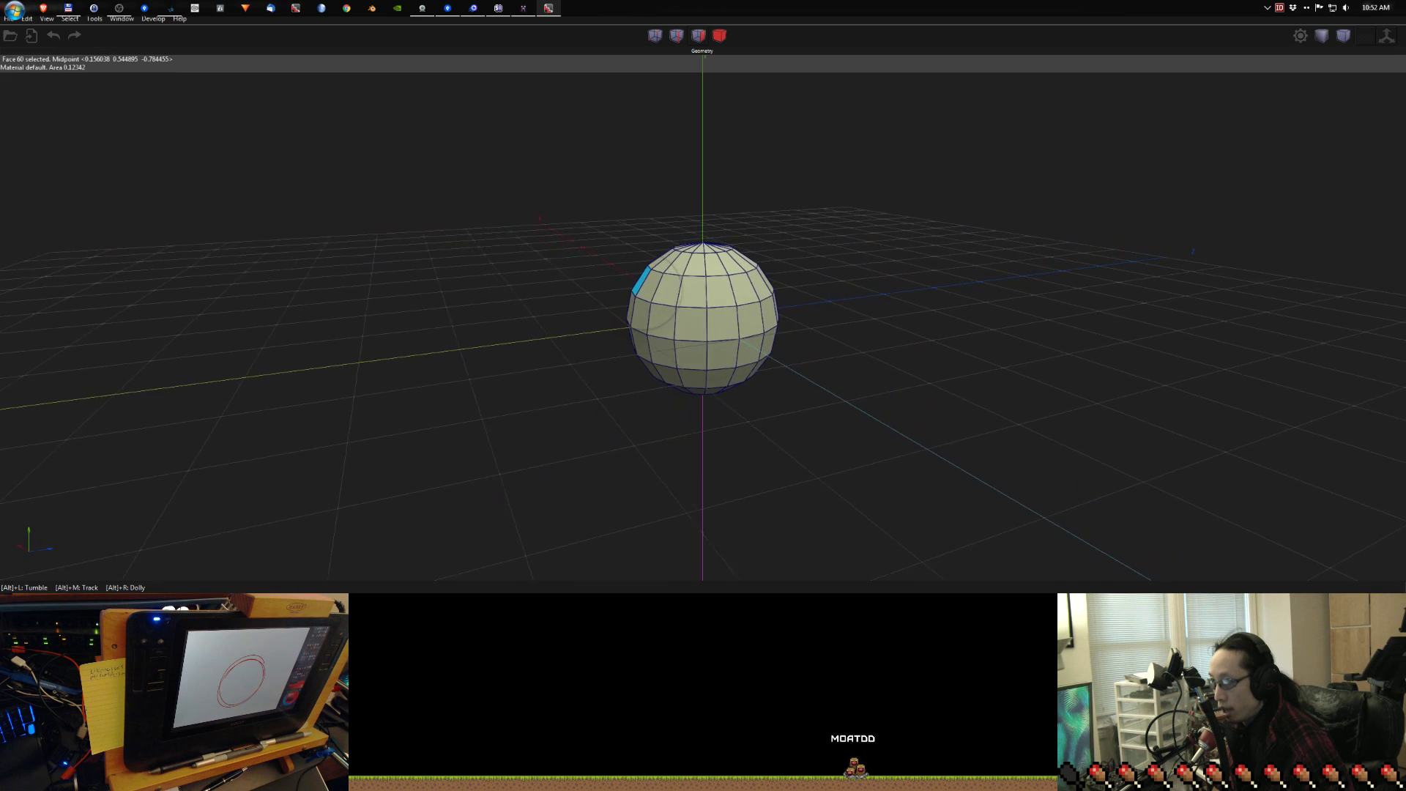
left_click_drag(732, 364, 1125, 331, "alt")
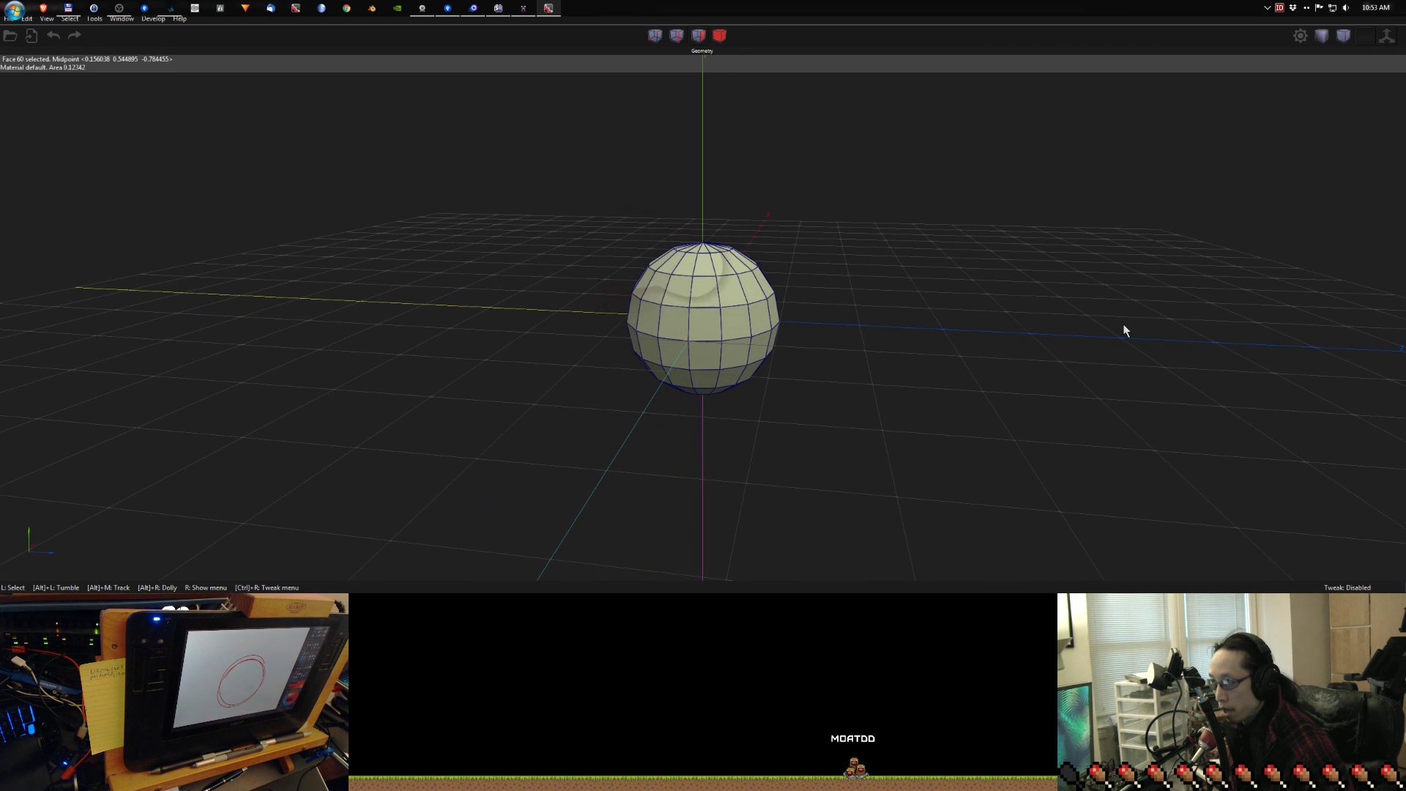
left_click_drag(1010, 329, 219, 410, "alt")
left_click_drag(843, 324, 520, 334, "alt")
left_click(748, 280, "shift")
left_click_drag(749, 280, 421, 325, "alt")
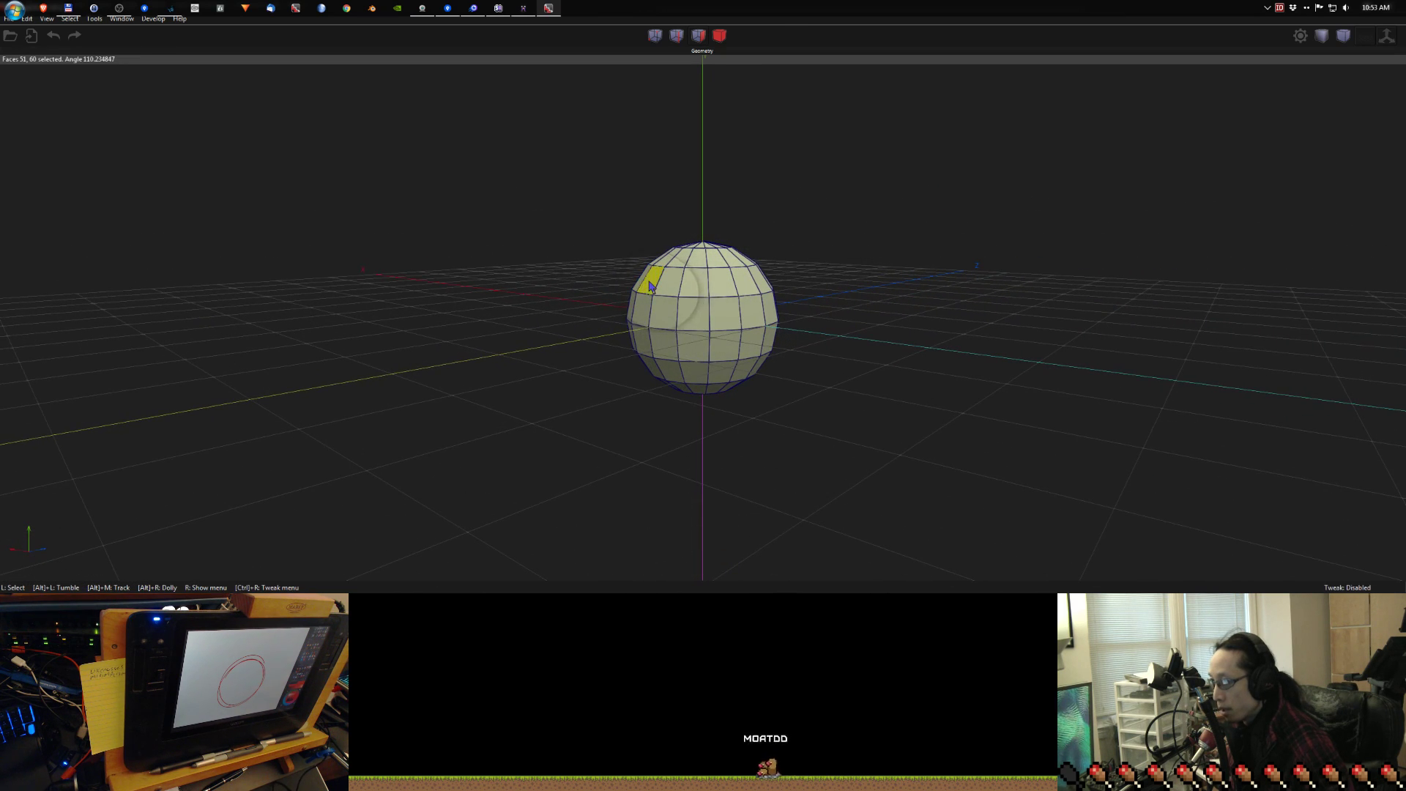
left_click_drag(925, 331, 773, 330, "alt")
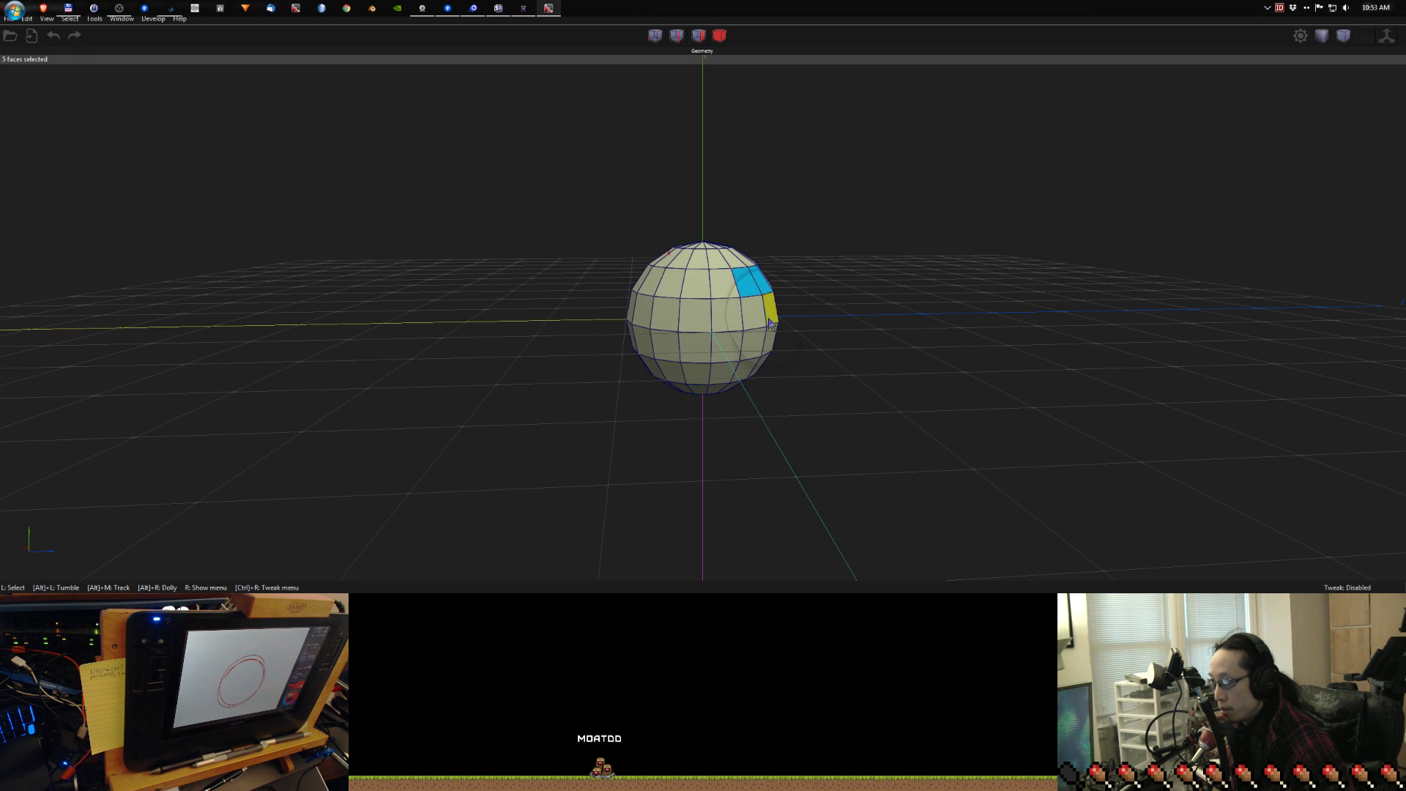
Mark further faces in other bands of the sphere and compare their shapes from horizon level and from below
left_click_drag(775, 336, 600, 335, "alt")
mouse_move(757, 292)
left_mouse_down("alt")
mouse_move(718, 272)
mouse_move(753, 288)
left_mouse_up("alt")
left_click_drag(601, 335, 864, 335, "alt")
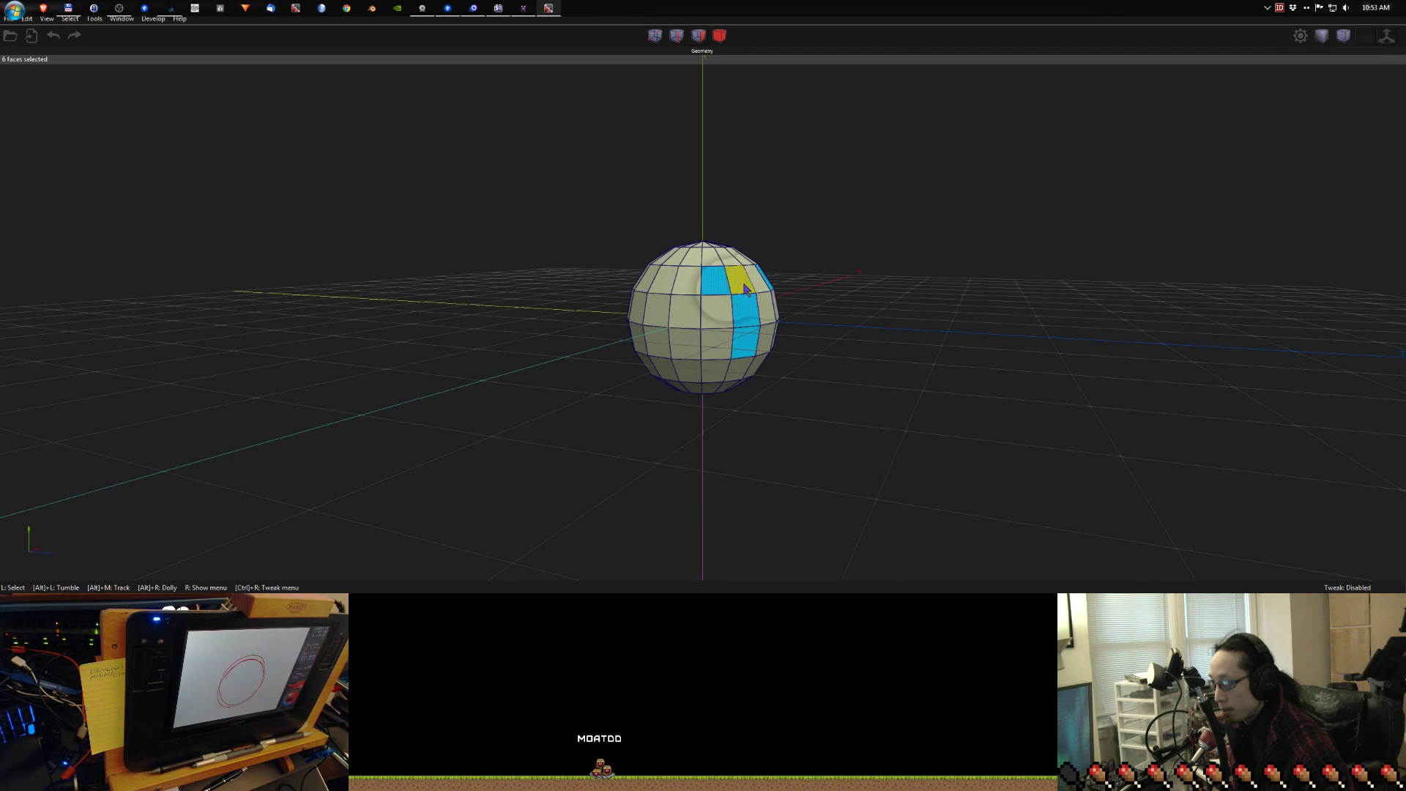
left_click_drag(732, 307, 828, 237, "alt")
left_click_drag(443, 462, 472, 453, "alt")
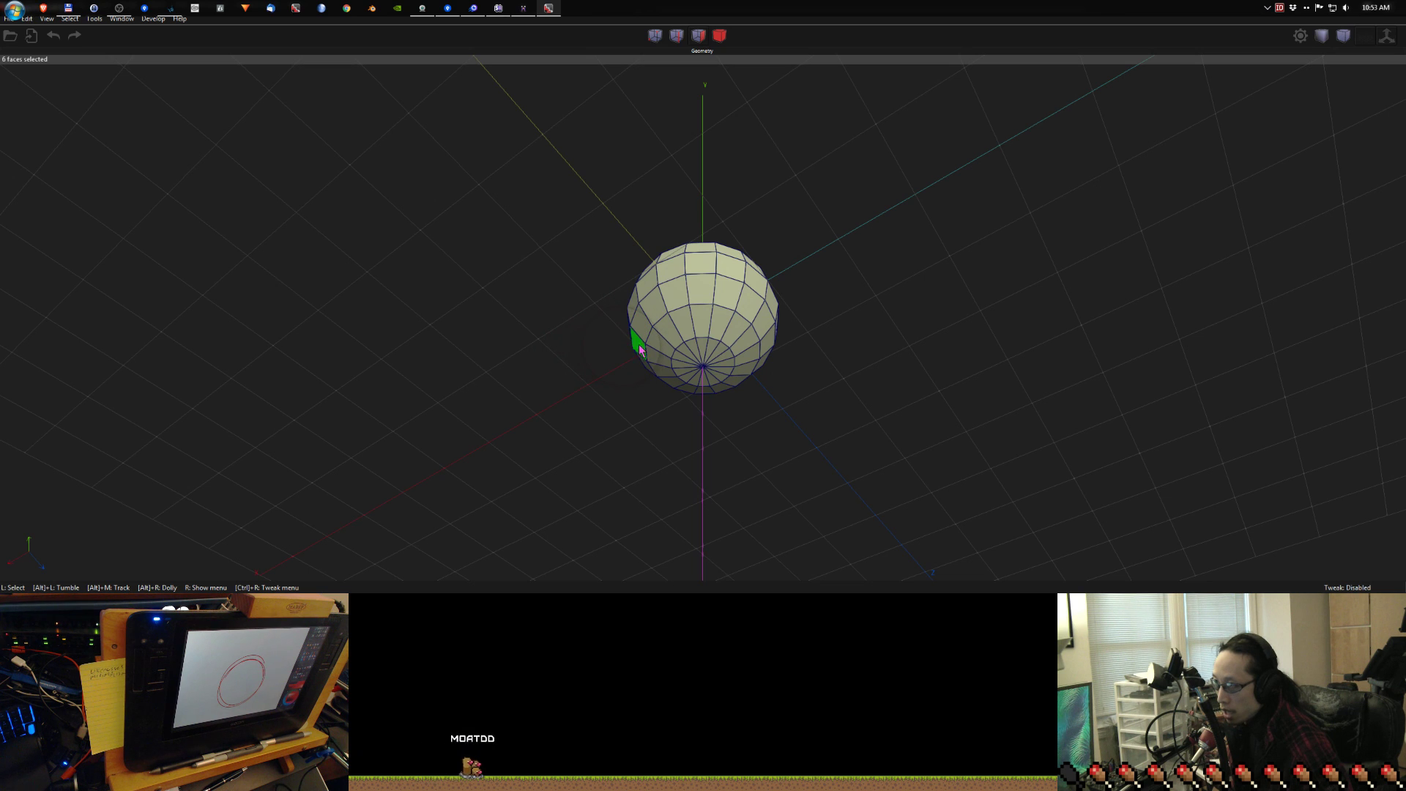
left_click_drag(703, 315, 857, 289, "alt")
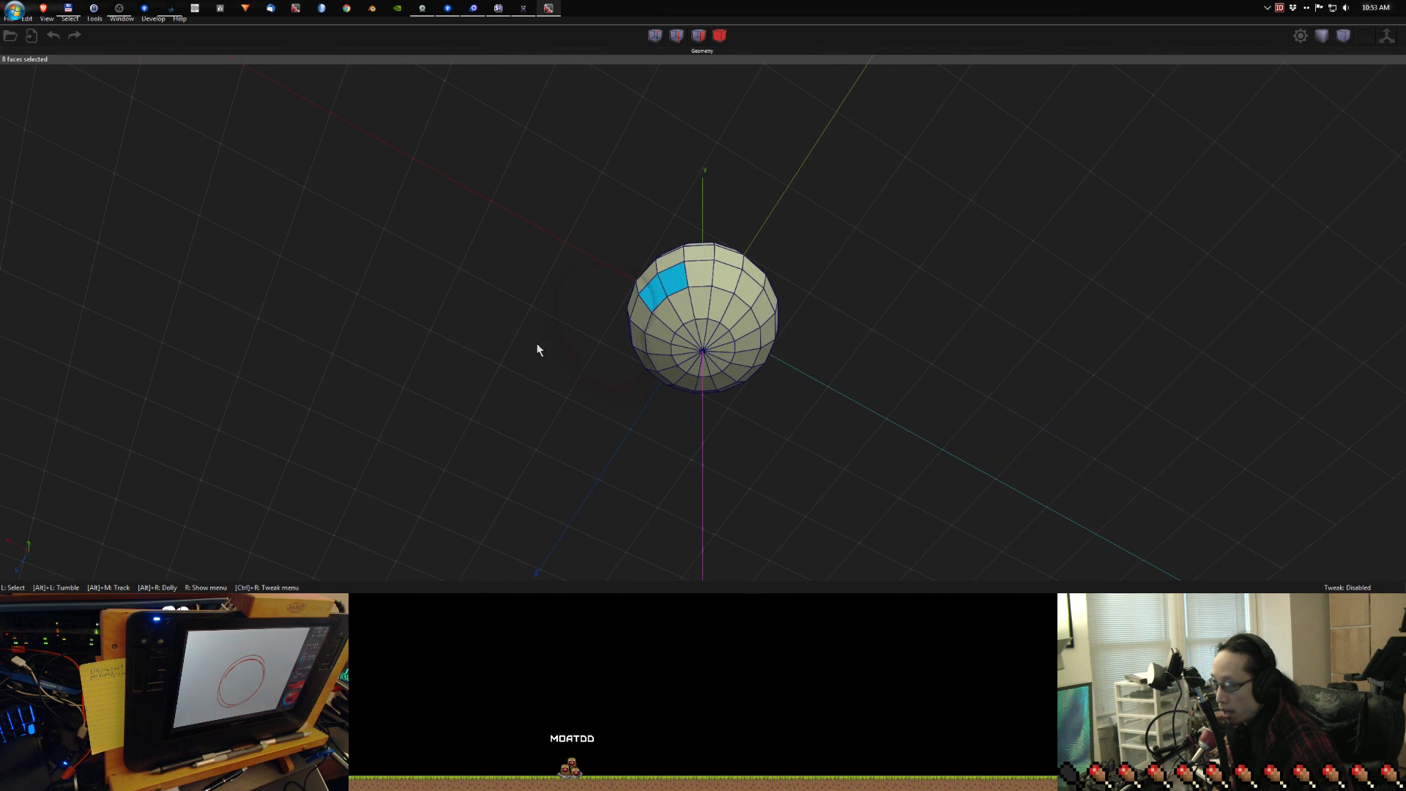
left_click_drag(519, 295, 680, 157, "alt")
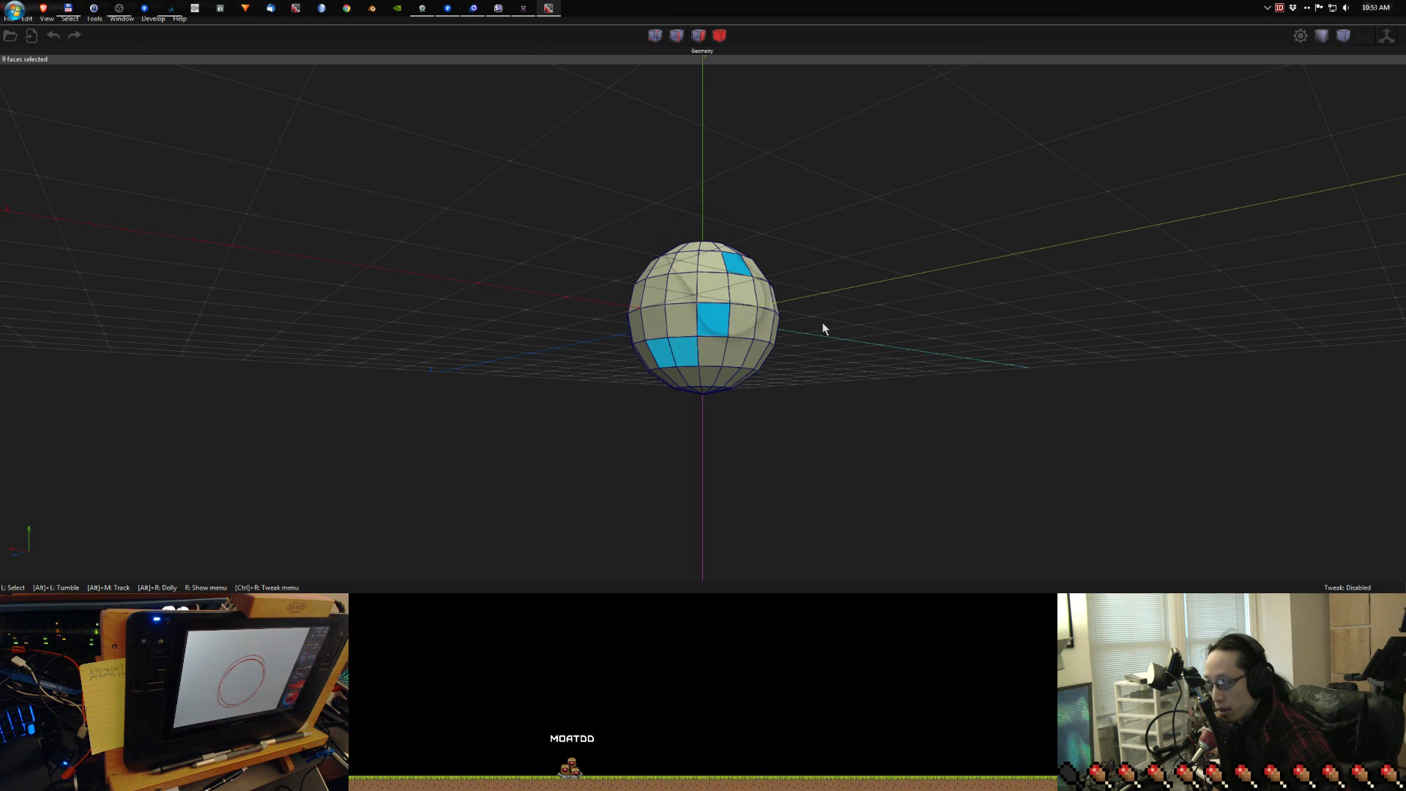
Clear the face selection and examine the sphere close up from above and near the horizon, with one middle-band face marked
left_click(858, 319)
left_click(712, 289)
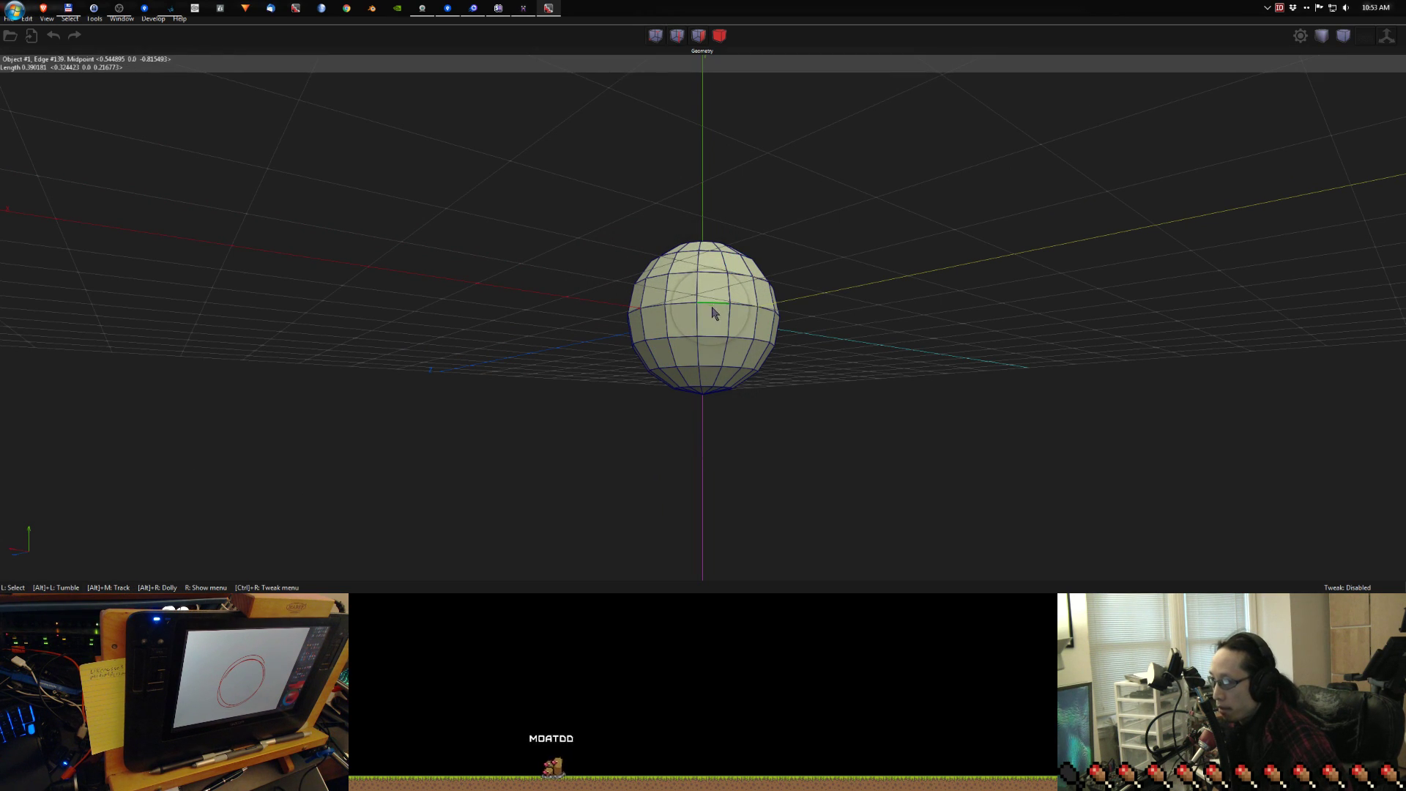
left_click_drag(854, 219, 854, 322, "alt")
scroll(854, 273, "up", 6)
left_click_drag(699, 293, 902, 355, "alt")
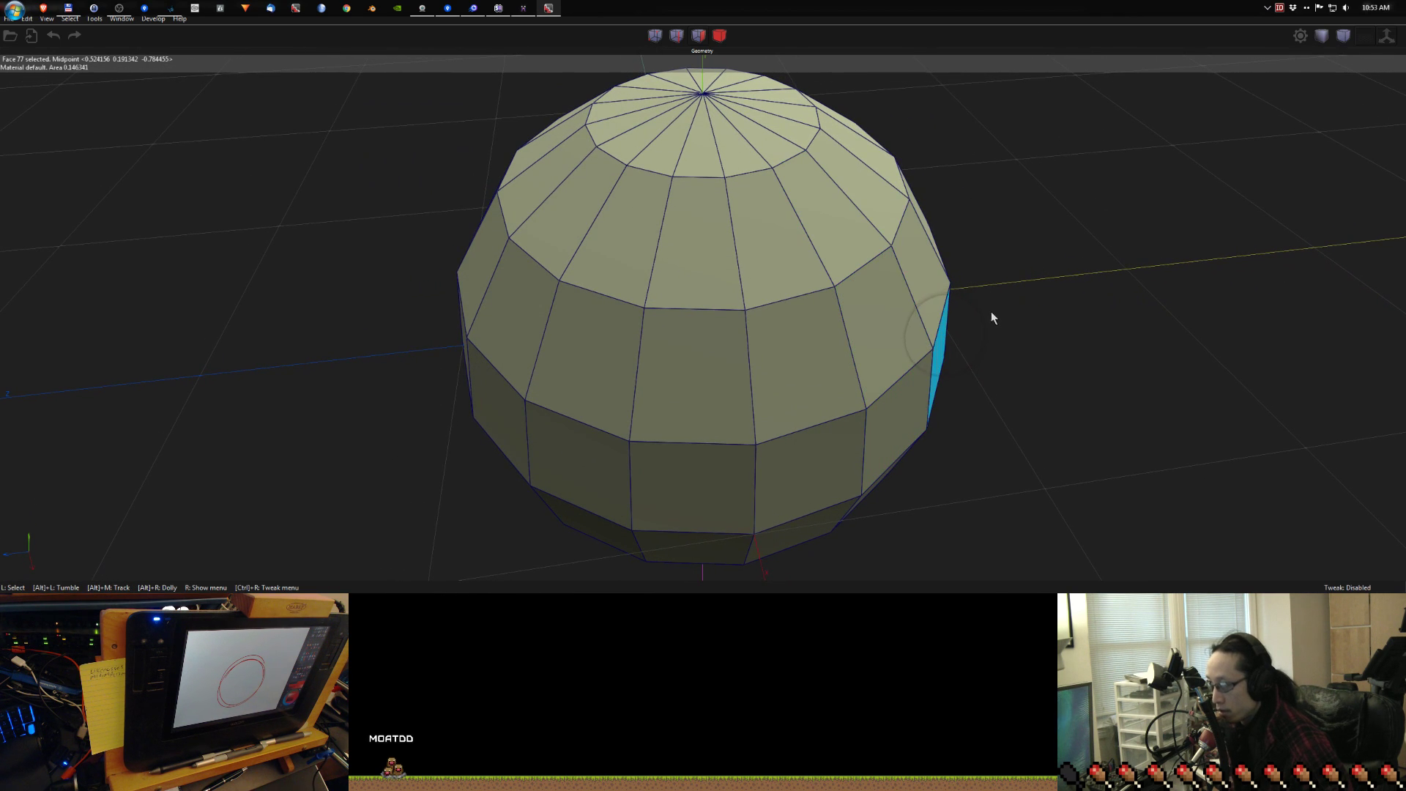
left_click_drag(1191, 405, 516, 275, "alt")
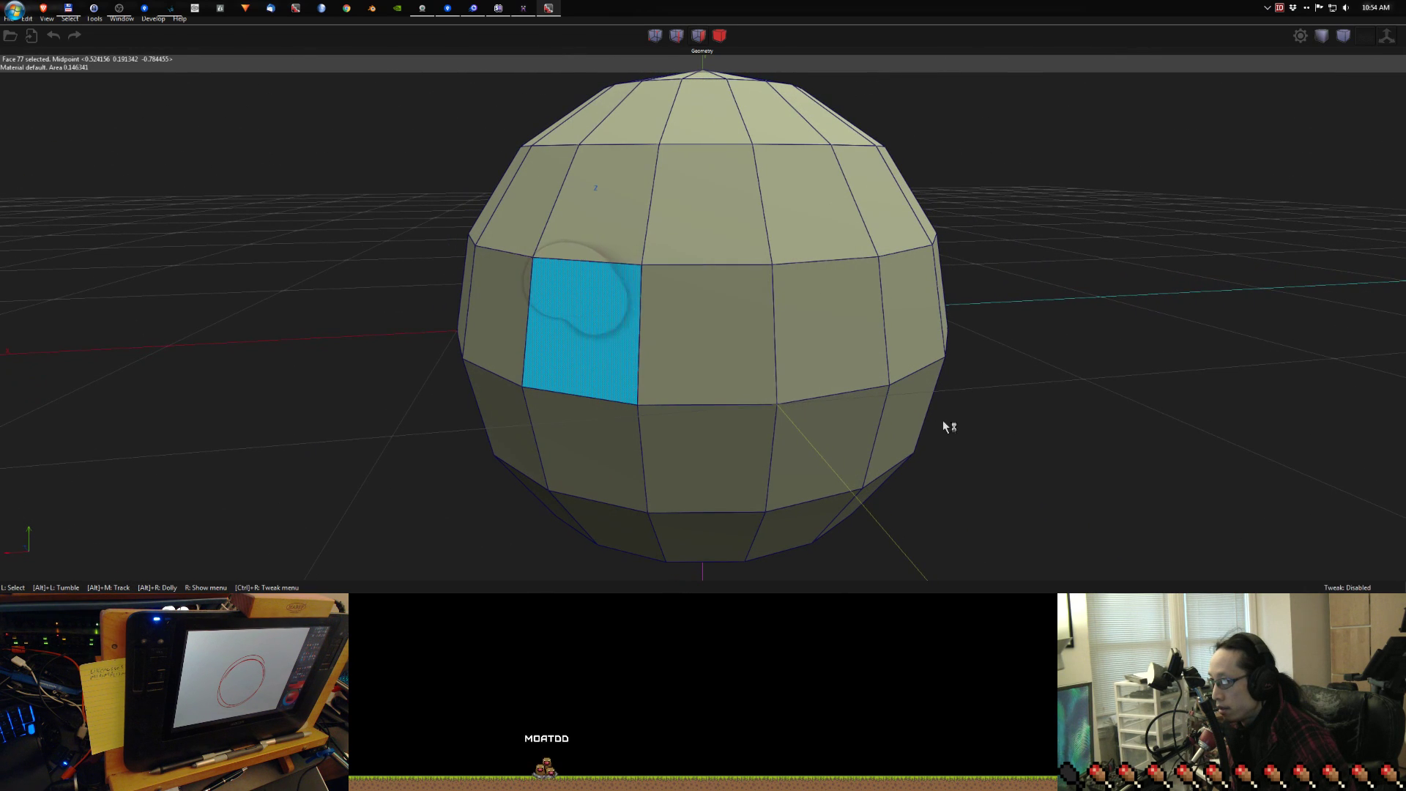
Switch to MagicaVoxel and compare the perspective cube's edges face-on and turned to a corner near the horizon
key("alt+Tab")
key("alt+Tab")
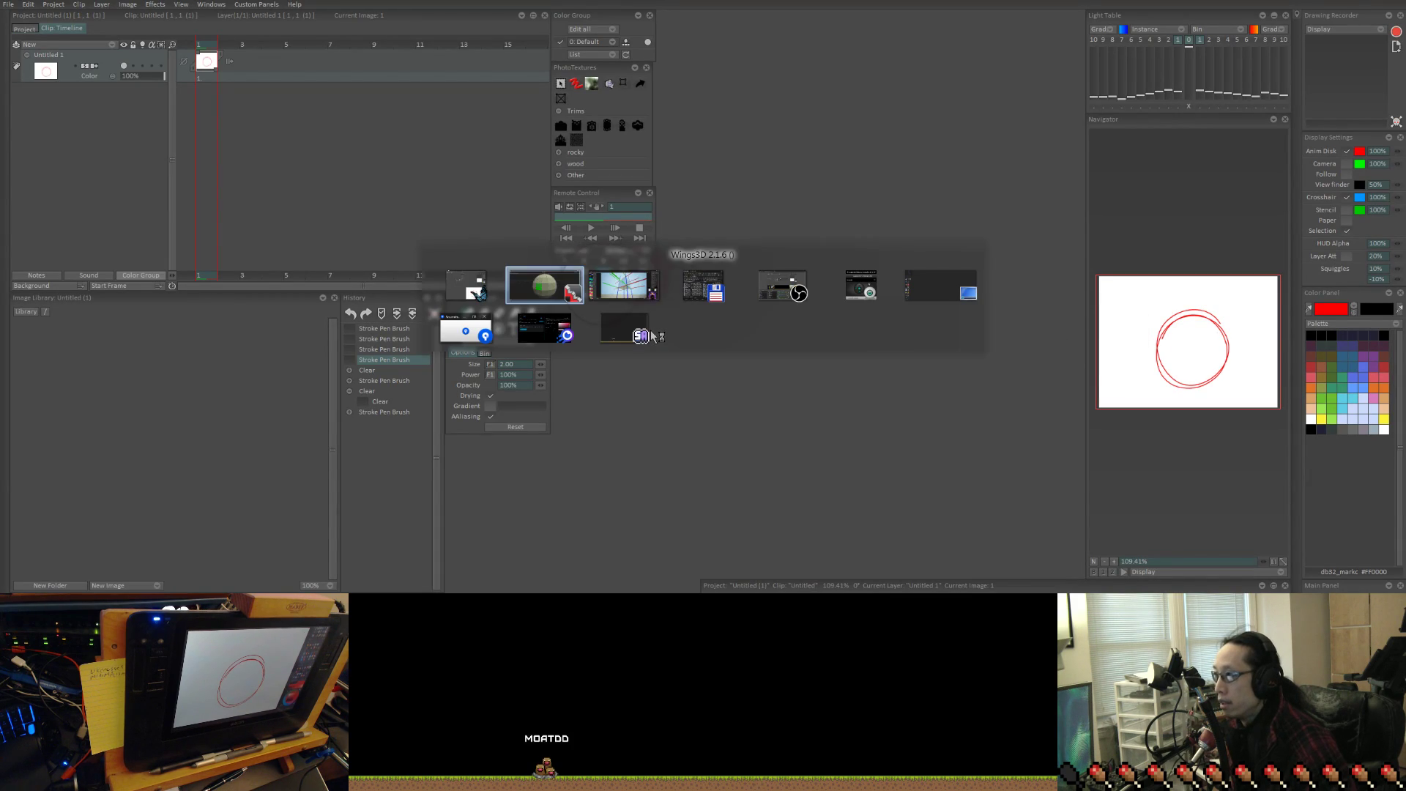
key("alt+Tab")
right_click_drag(754, 228, 728, 296)
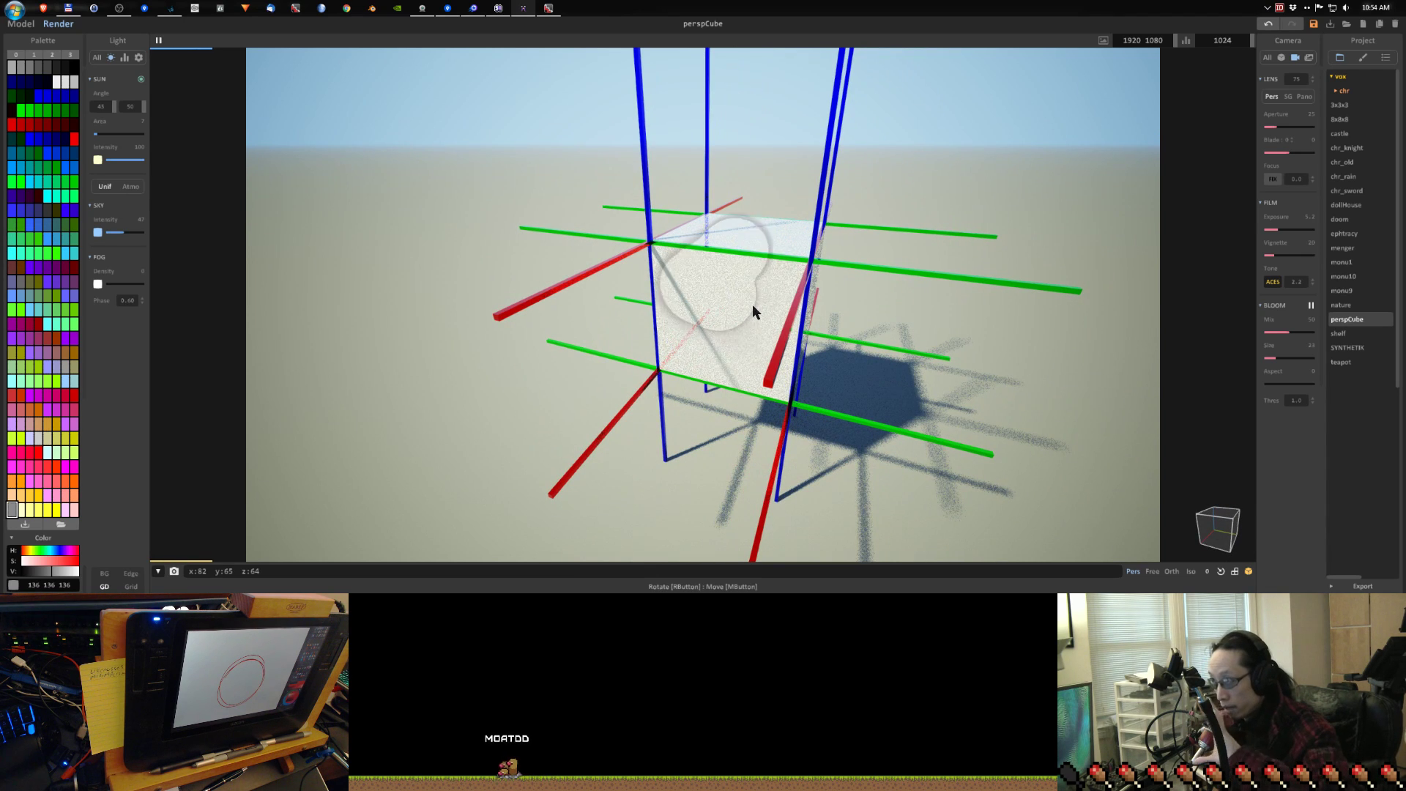
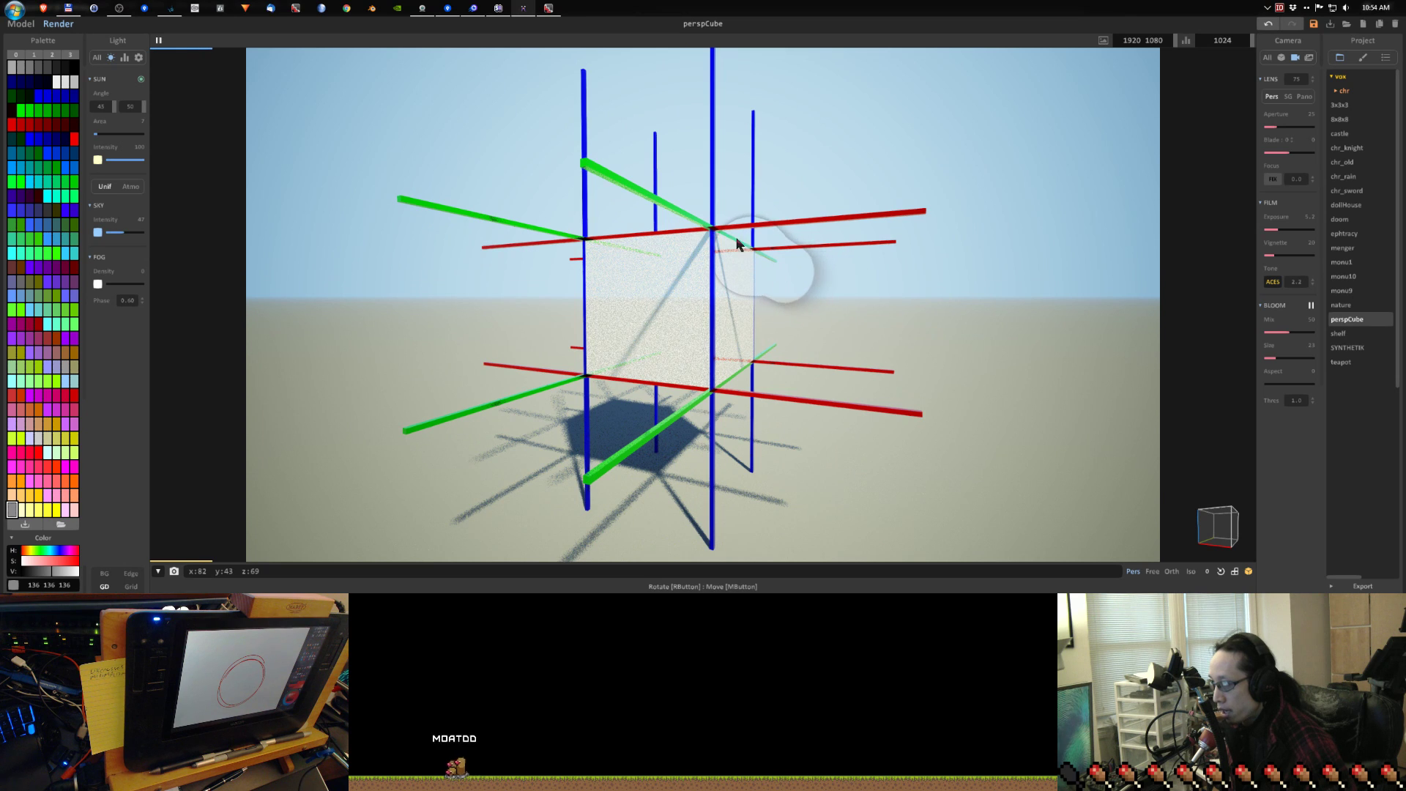
right_click_drag(819, 317, 845, 228)
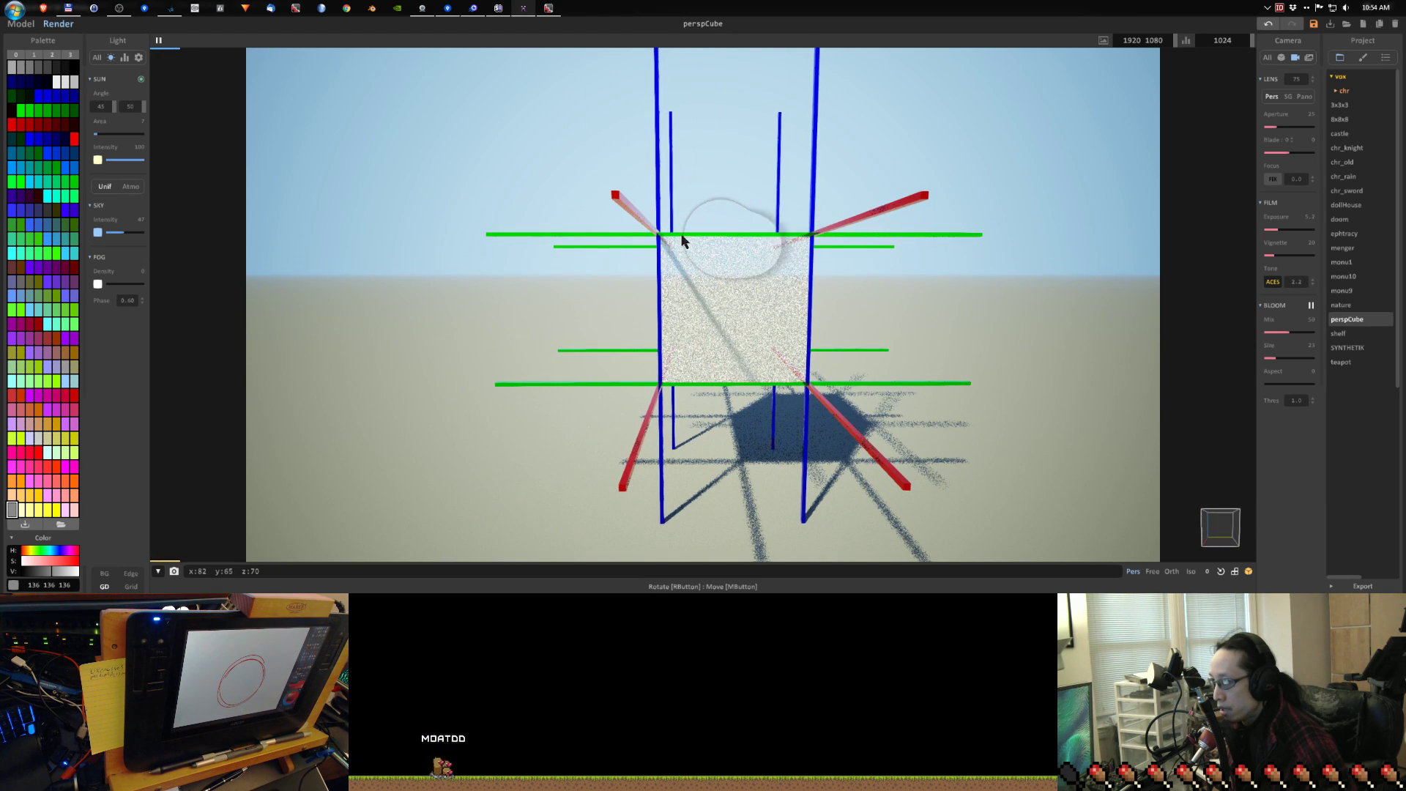
right_click_drag(952, 395, 912, 361)
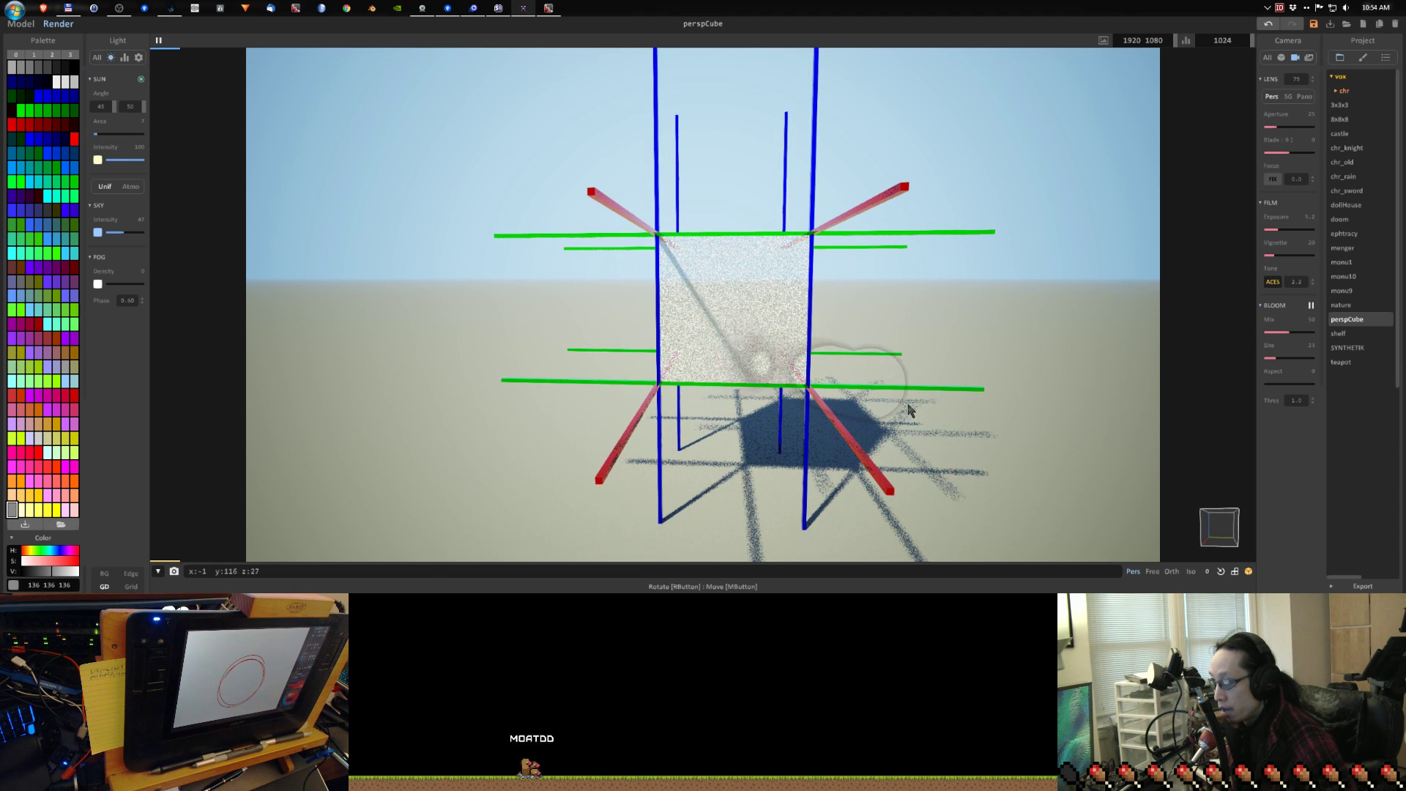
right_click_drag(909, 411, 887, 331)
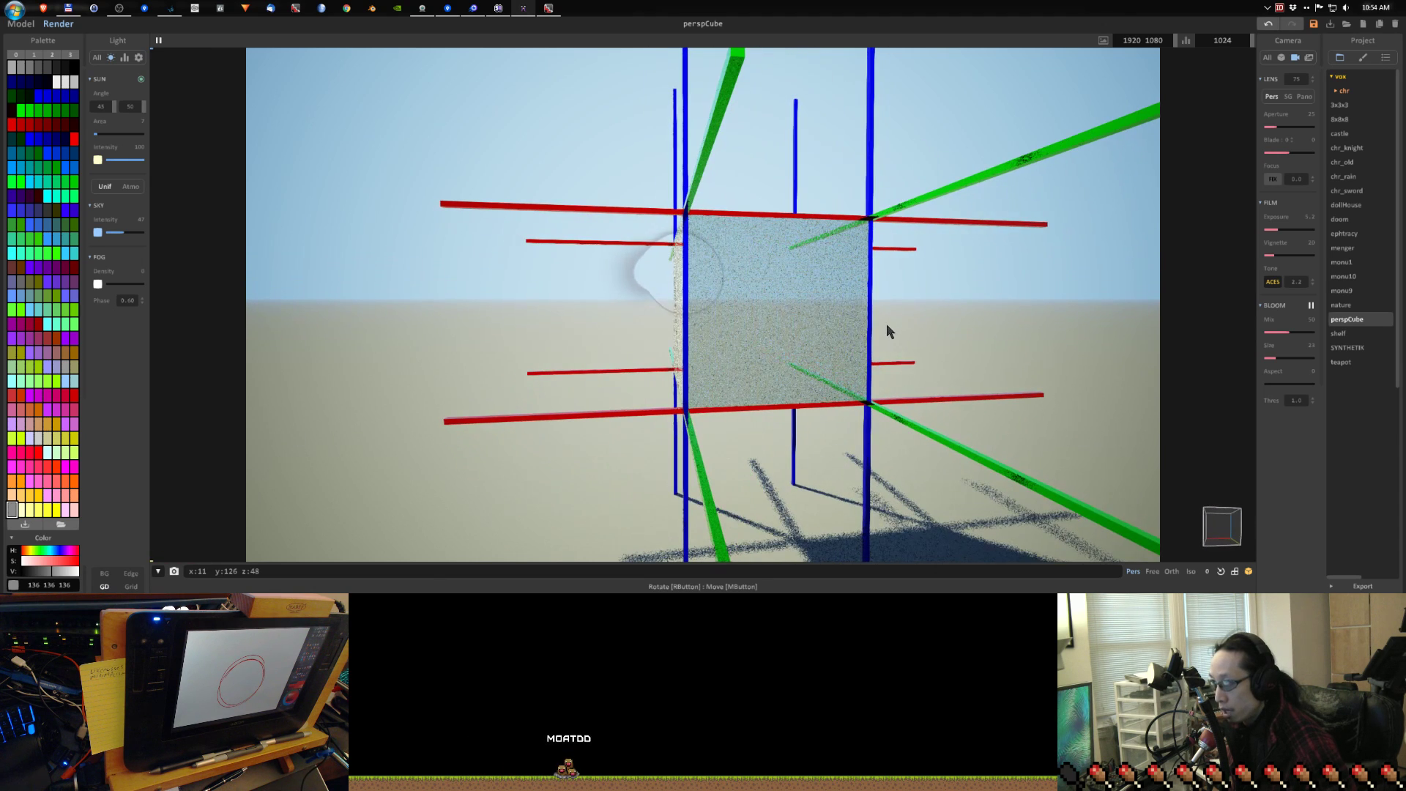
right_click_drag(666, 292, 854, 314)
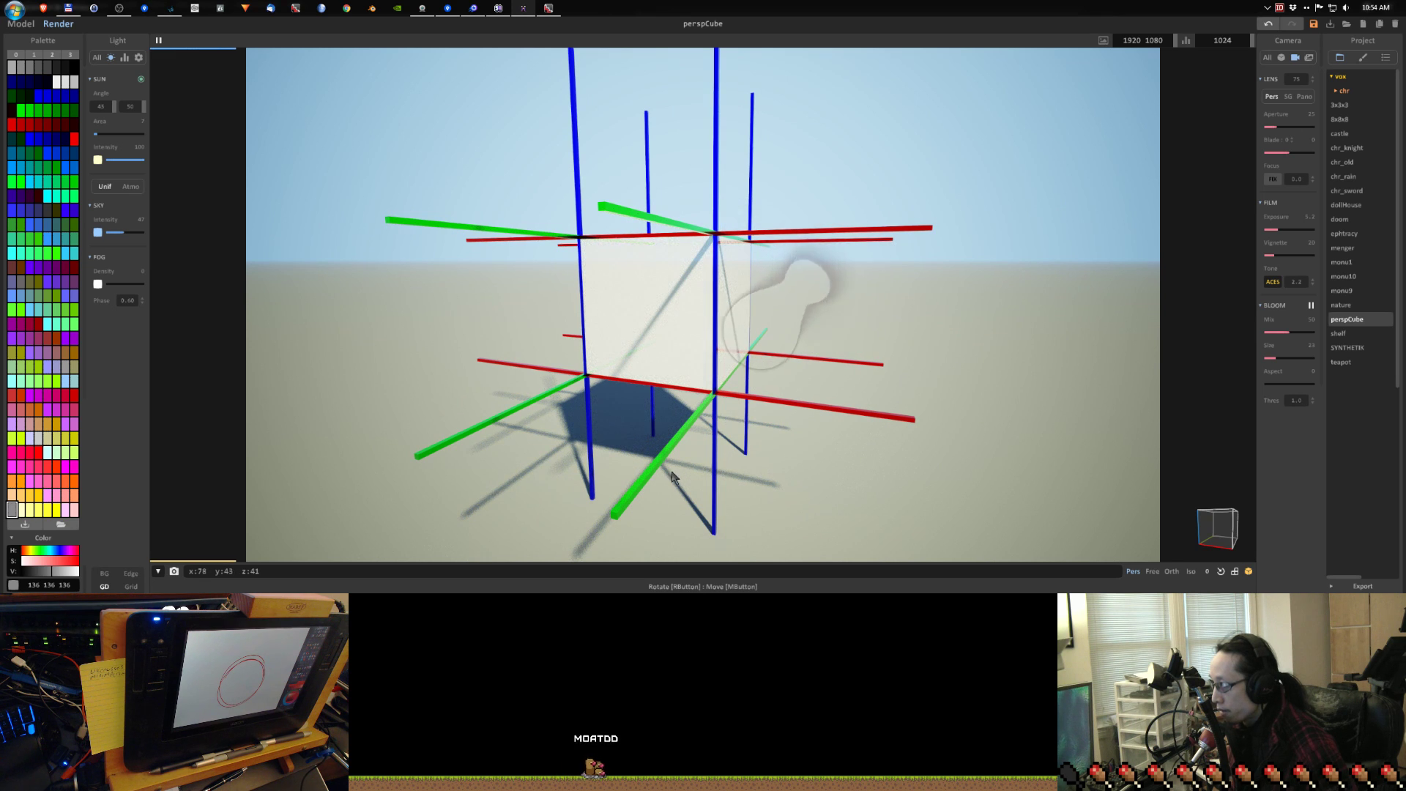
right_click_drag(876, 330, 731, 301)
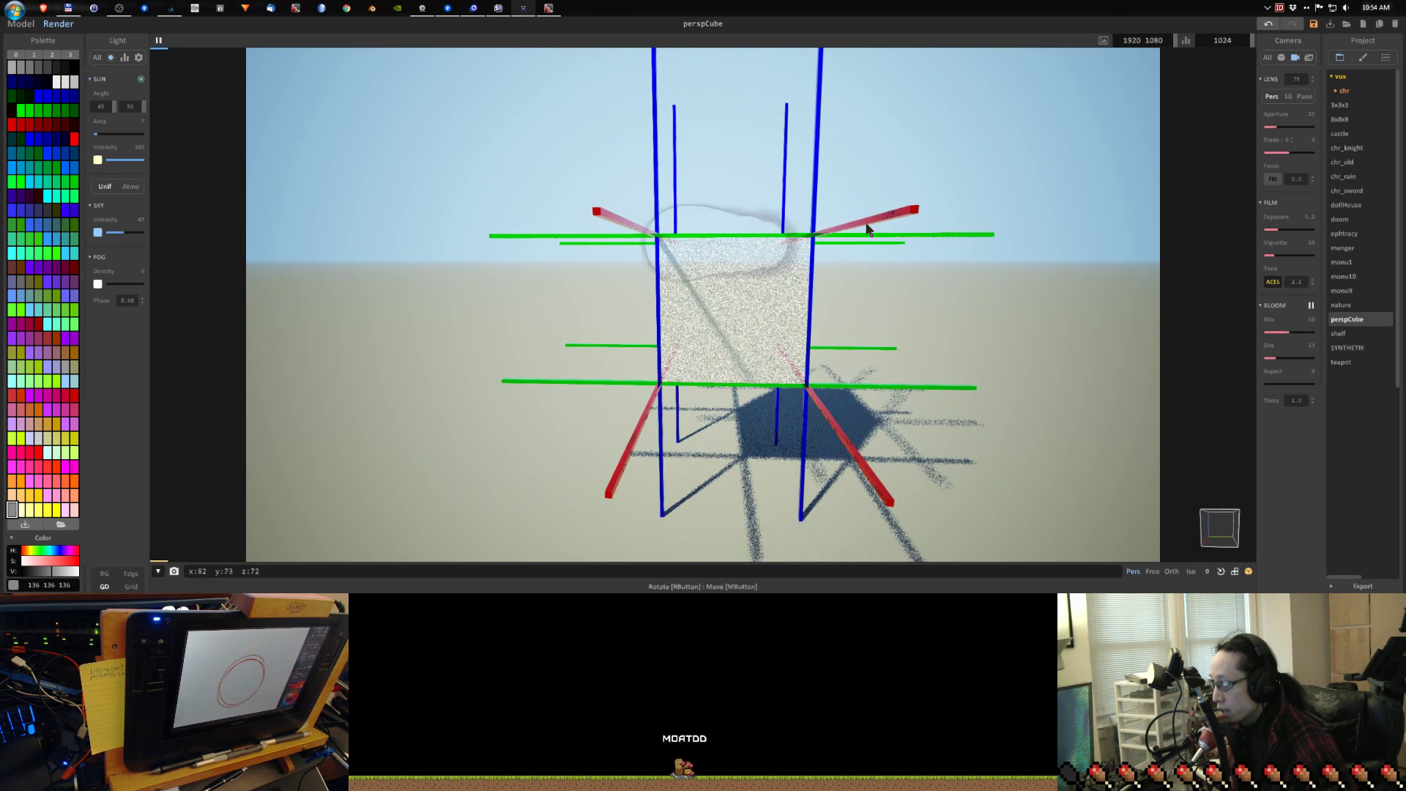
mouse_move(929, 301)
right_mouse_down()
mouse_move(1013, 338)
mouse_move(939, 322)
right_mouse_up()
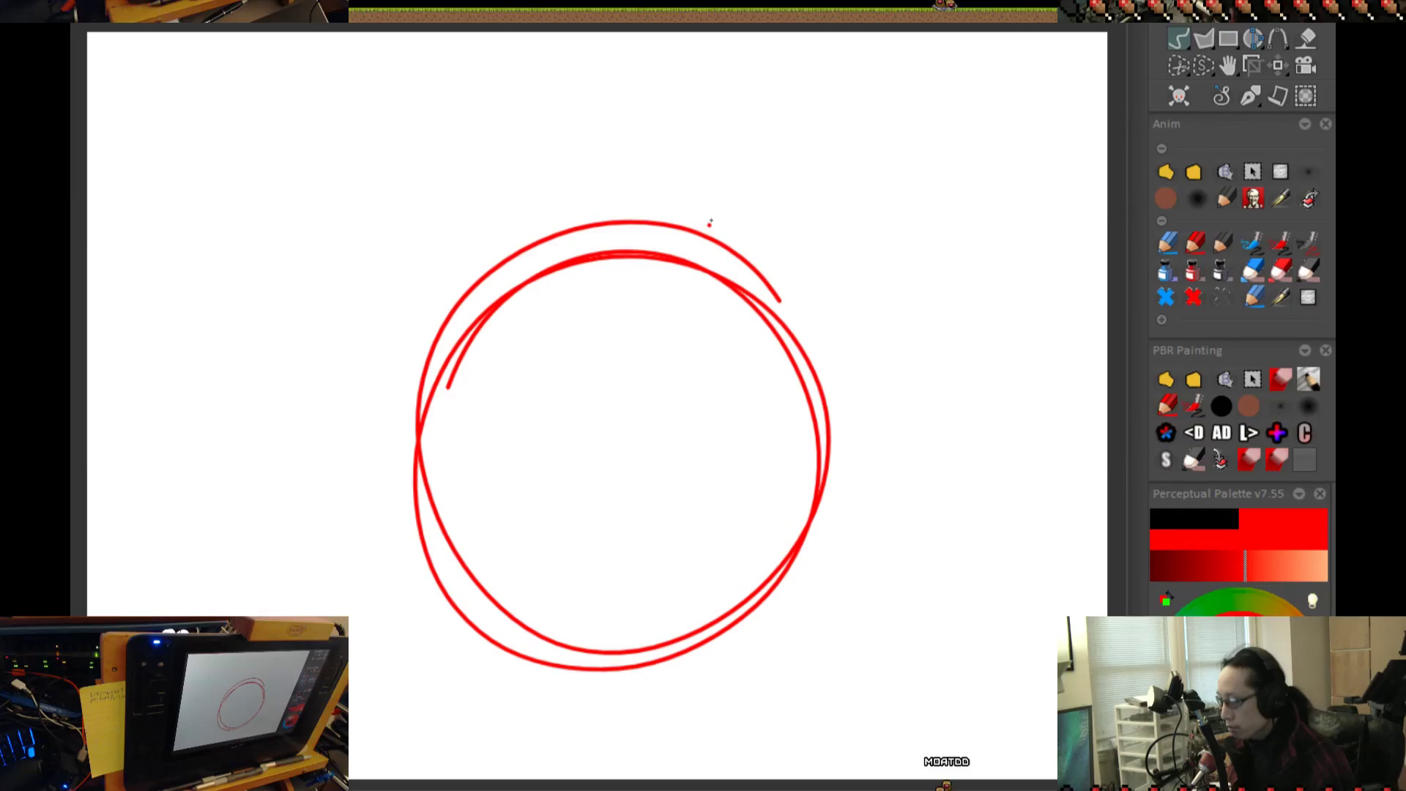
Switch to TVPaint, clear the circle sketch and draw a red square frame with a broken horizon line on the canvas's left side
key("Delete")
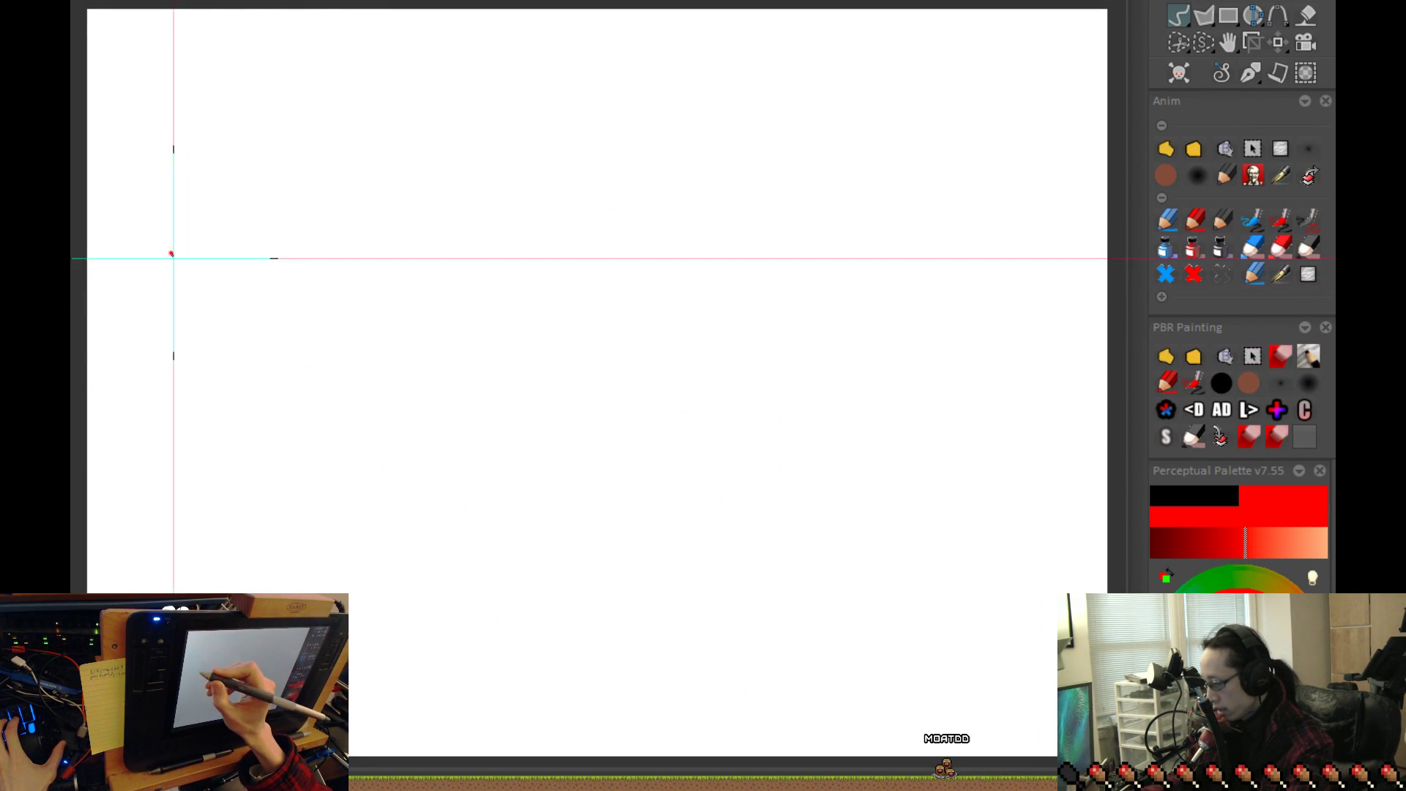
mouse_move(170, 251)
left_mouse_down()
mouse_move(164, 508)
mouse_move(442, 245)
mouse_move(462, 542)
left_mouse_up()
left_click_drag(158, 515, 450, 522)
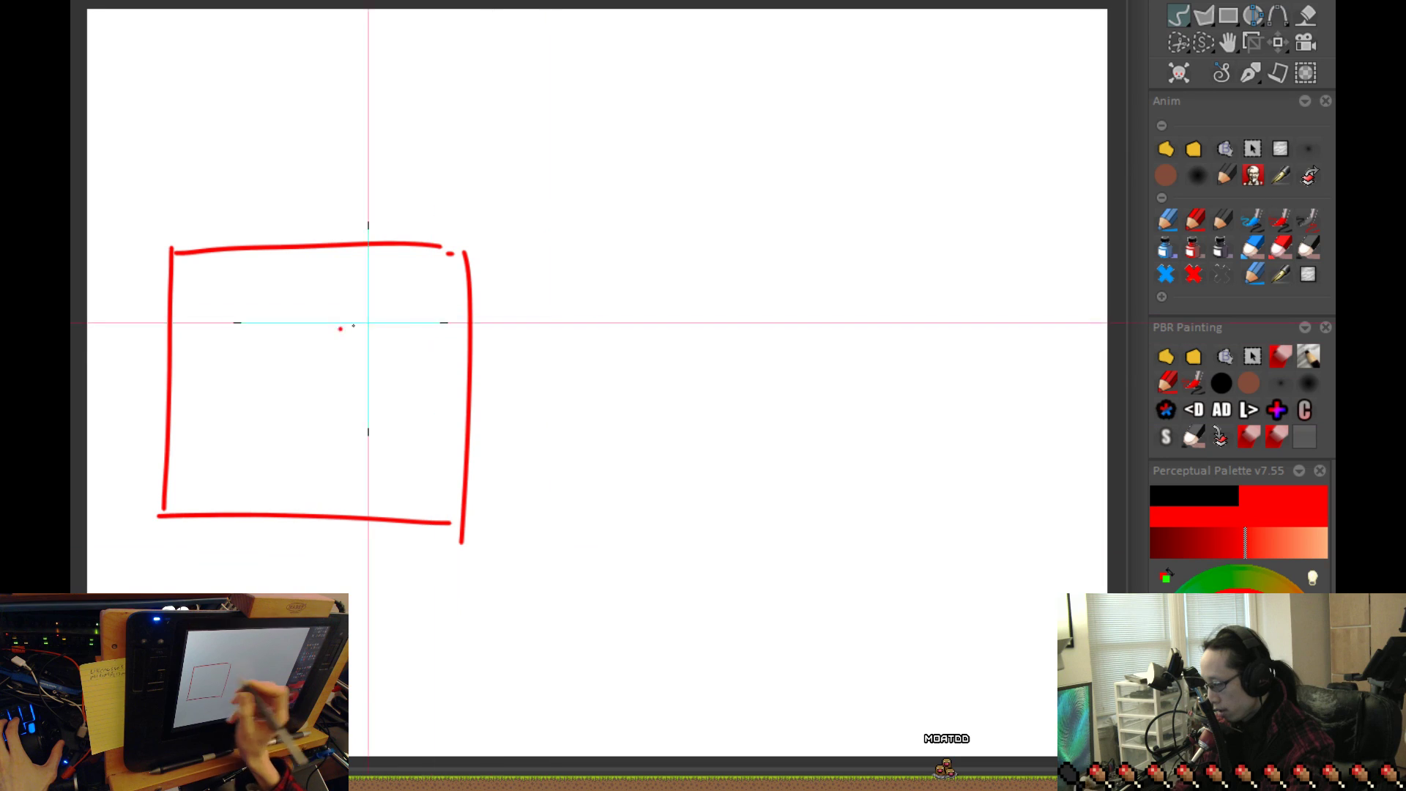
left_click_drag(193, 383, 392, 381)
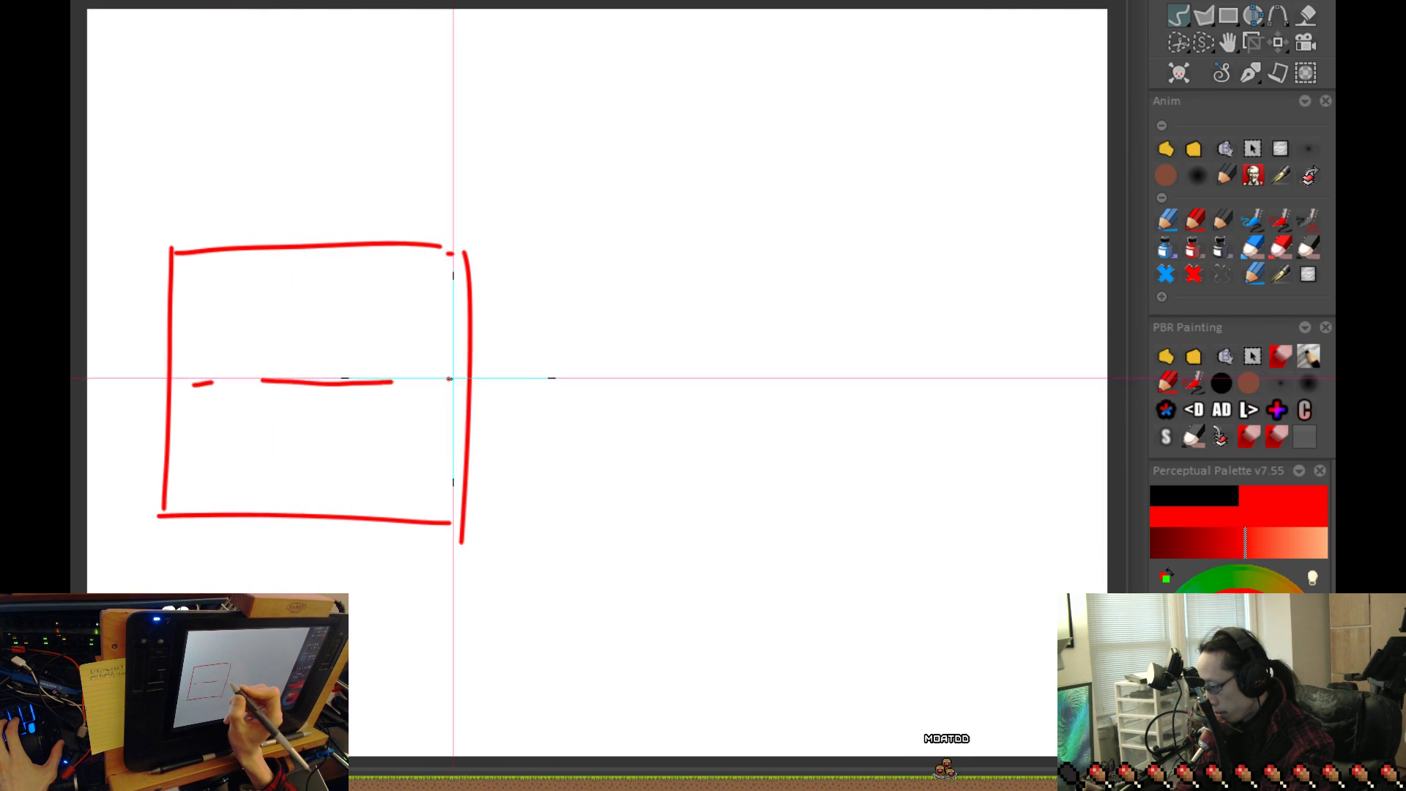
key("ctrl+z")
Draw two diagonals in the first frame spreading rightward from the horizon line, joined by a double vertical stroke
left_click_drag(301, 375, 418, 265)
key("ctrl+z")
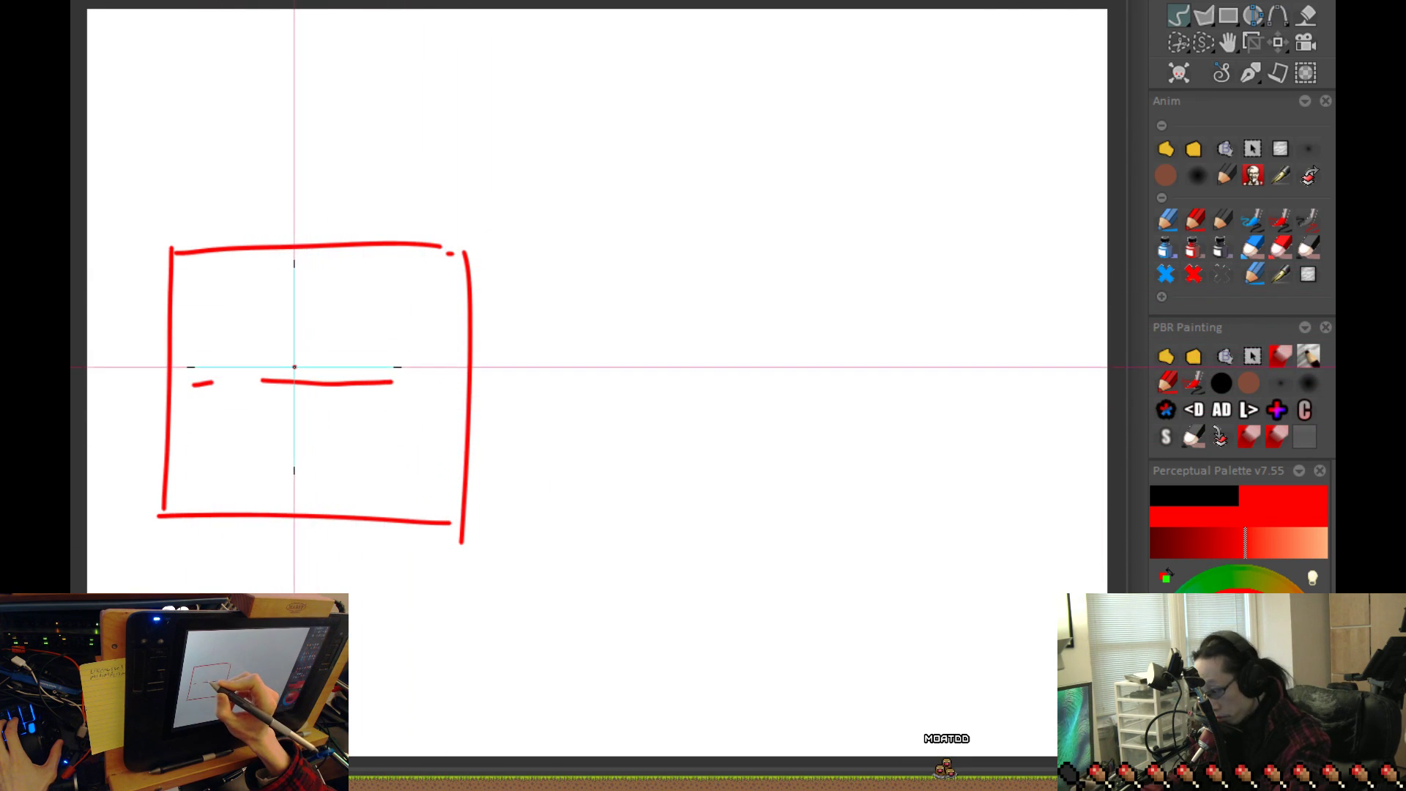
left_click_drag(294, 366, 402, 244)
left_click_drag(292, 396, 379, 551)
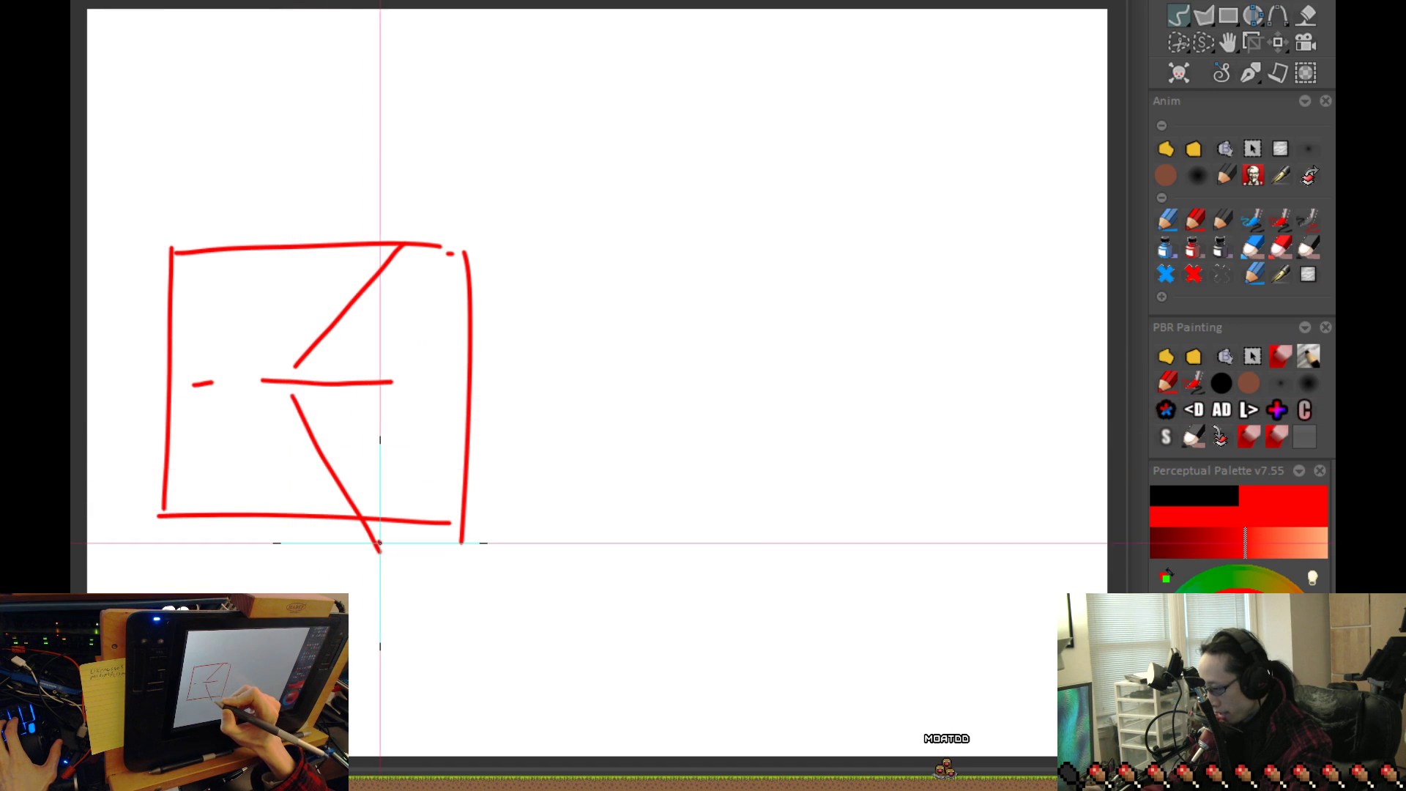
left_click_drag(331, 341, 337, 462)
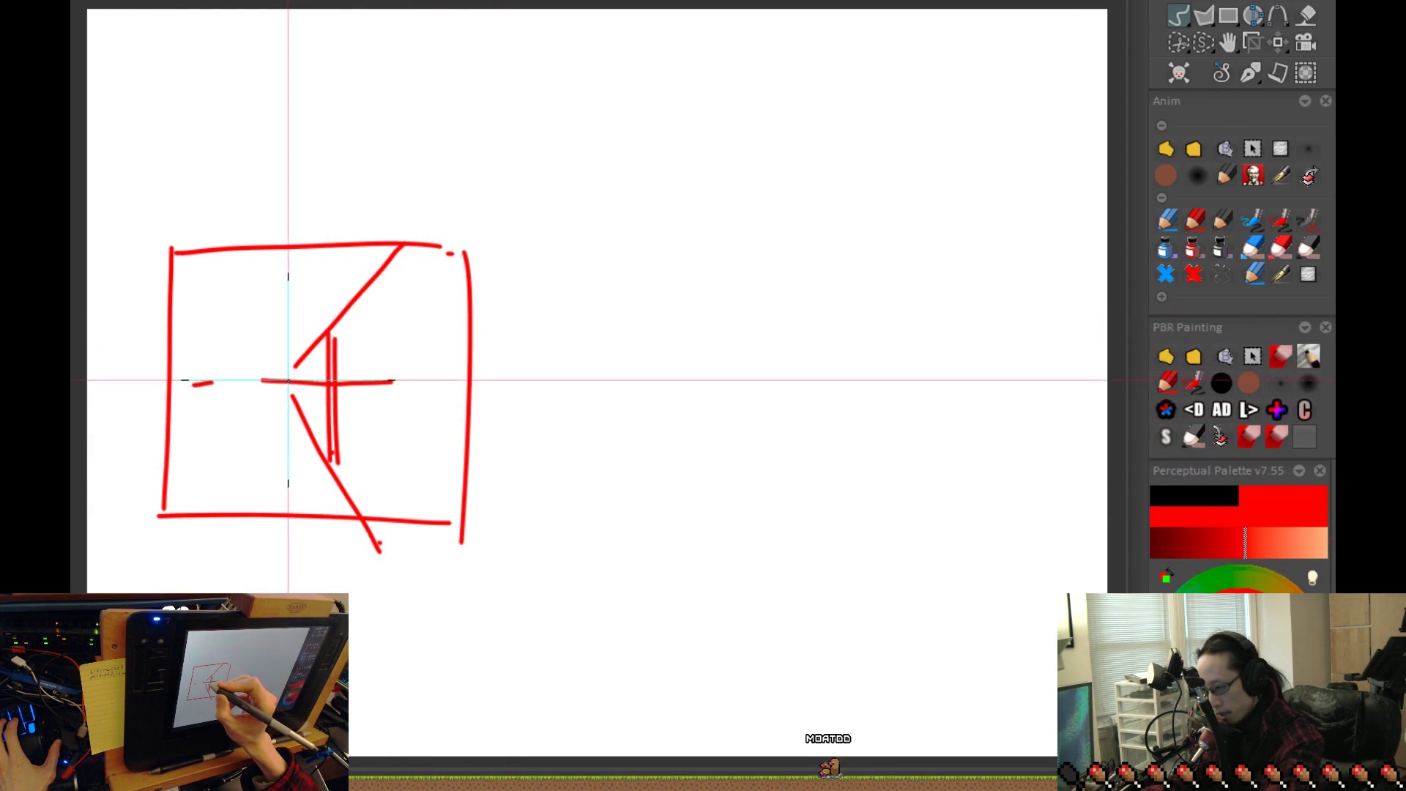
Draw a second square frame beside the first, with a smaller square centred inside it
mouse_move(522, 248)
left_mouse_down()
mouse_move(518, 540)
mouse_move(817, 286)
mouse_move(834, 543)
left_mouse_up()
left_click_drag(518, 540, 853, 537)
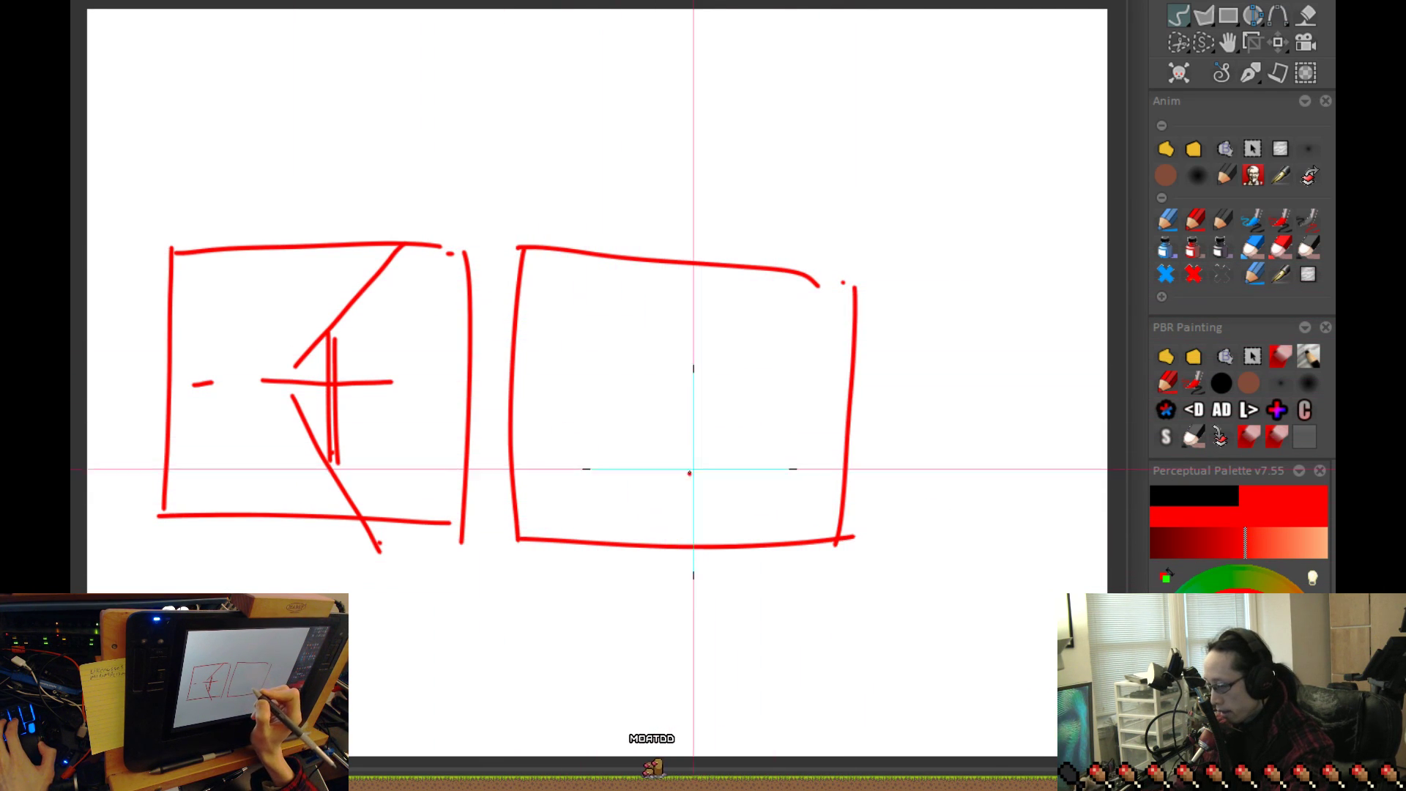
left_click_drag(610, 307, 792, 319)
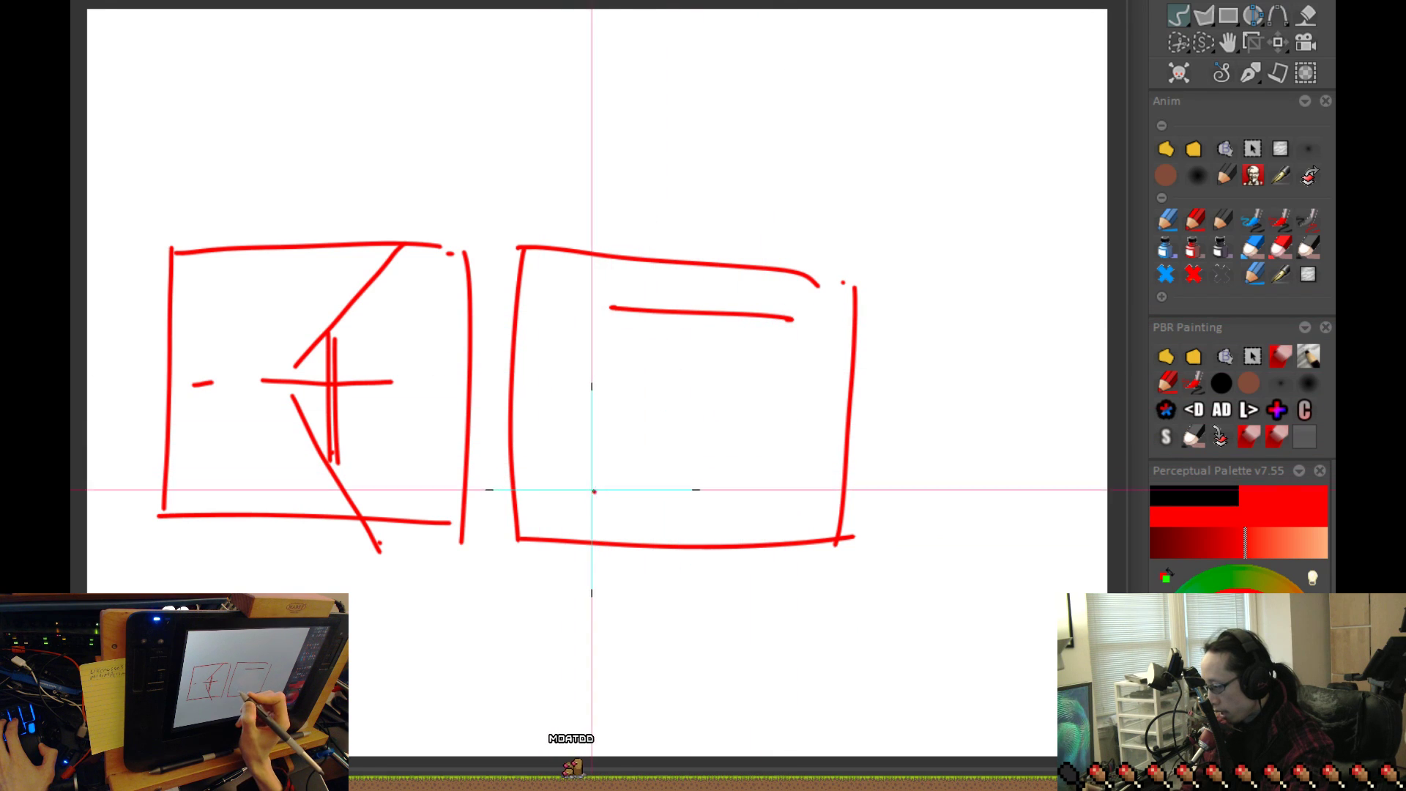
left_click_drag(586, 494, 795, 497)
left_click_drag(793, 295, 785, 500)
left_click_drag(595, 304, 597, 478)
Add a dashed horizon line across the middle of the second frame
left_click_drag(526, 388, 549, 388)
left_click_drag(613, 394, 657, 394)
left_click_drag(703, 397, 850, 395)
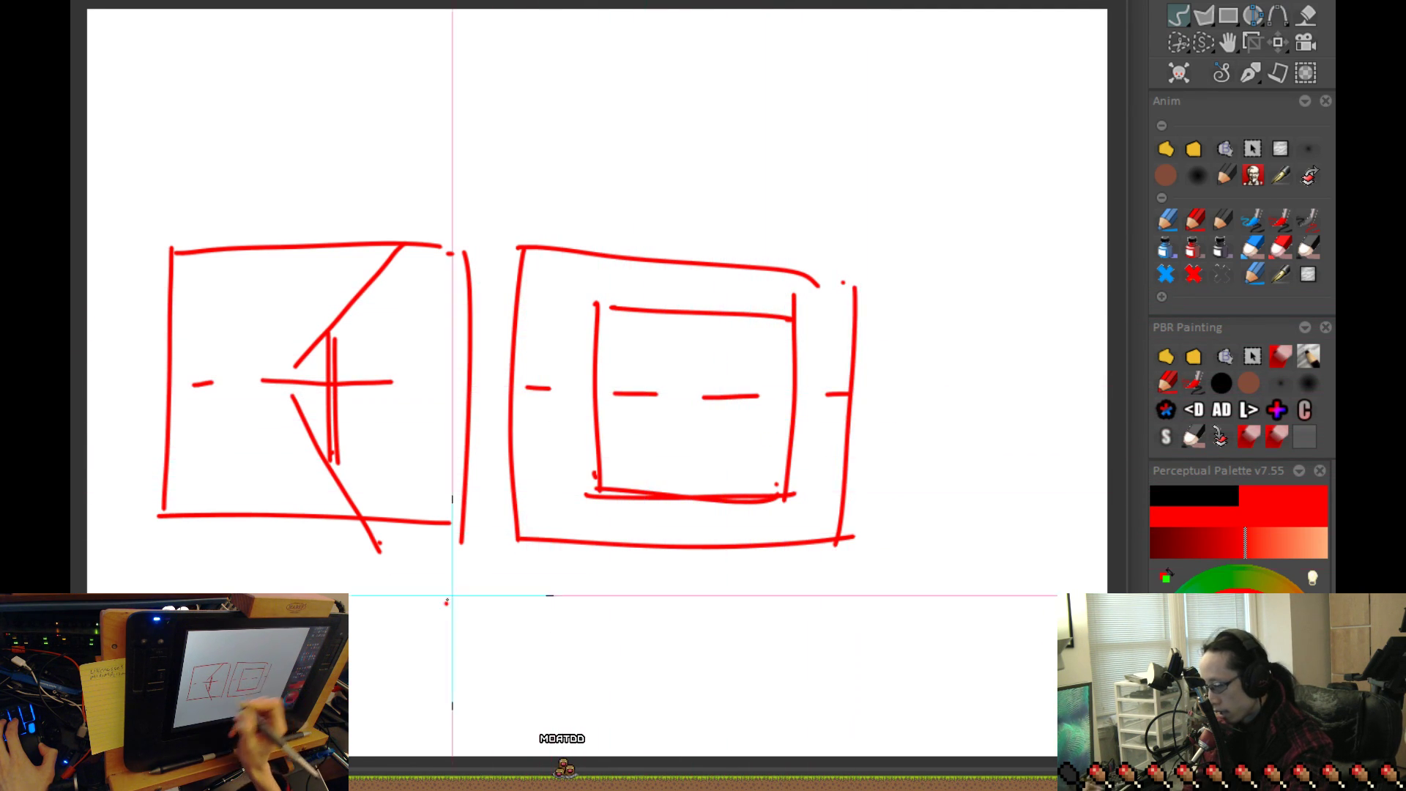
Draw a third square frame to the right of the second, with a broken horizon line across its middle
left_click_drag(975, 467, 898, 494)
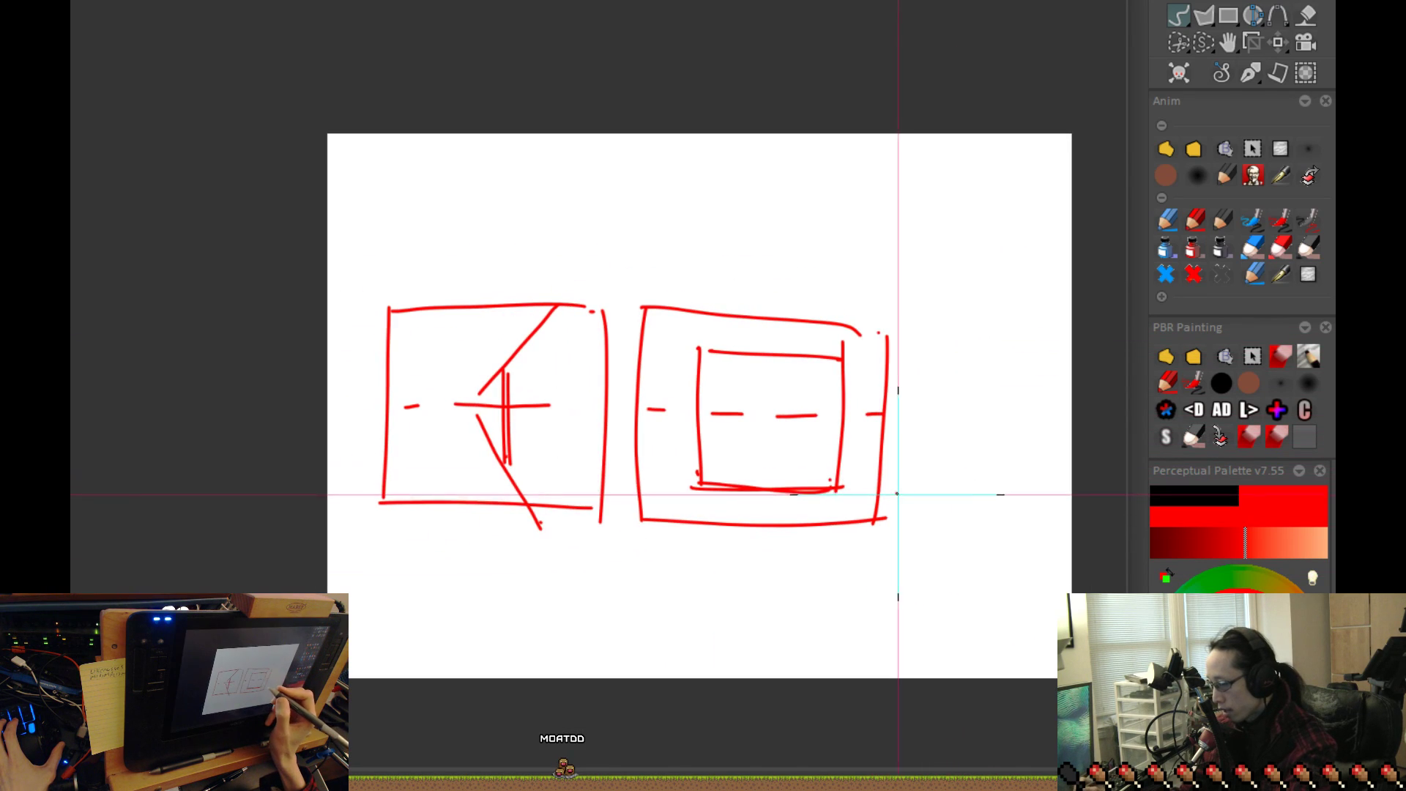
left_click_drag(984, 491, 943, 489, "ctrl")
left_click_drag(901, 400, 896, 406)
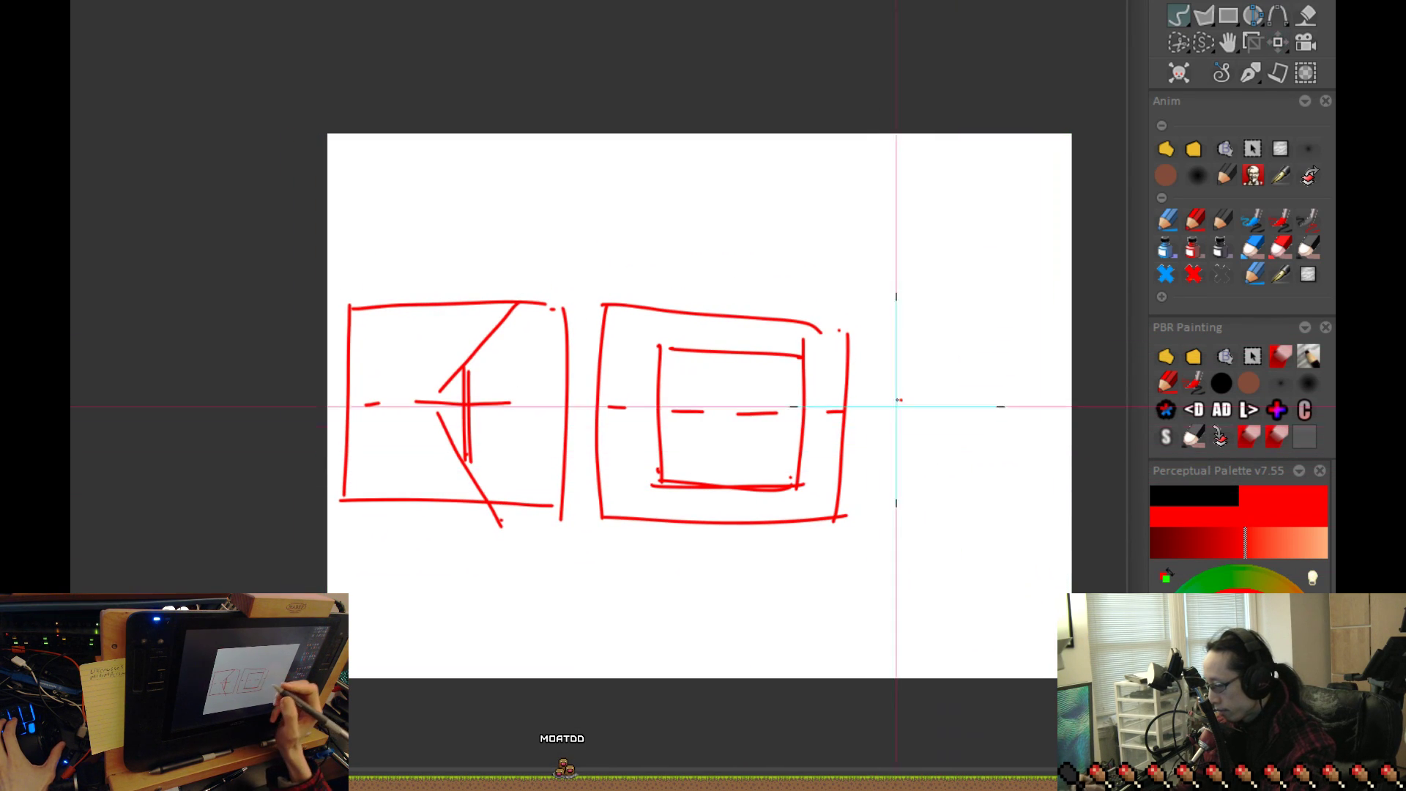
mouse_move(872, 337)
left_mouse_down()
mouse_move(863, 505)
mouse_move(1061, 342)
mouse_move(1054, 513)
left_mouse_up()
left_click_drag(877, 514, 1056, 514)
left_click_drag(883, 417, 976, 421)
left_click_drag(1006, 420, 1021, 421)
left_click_drag(1043, 421, 1068, 422)
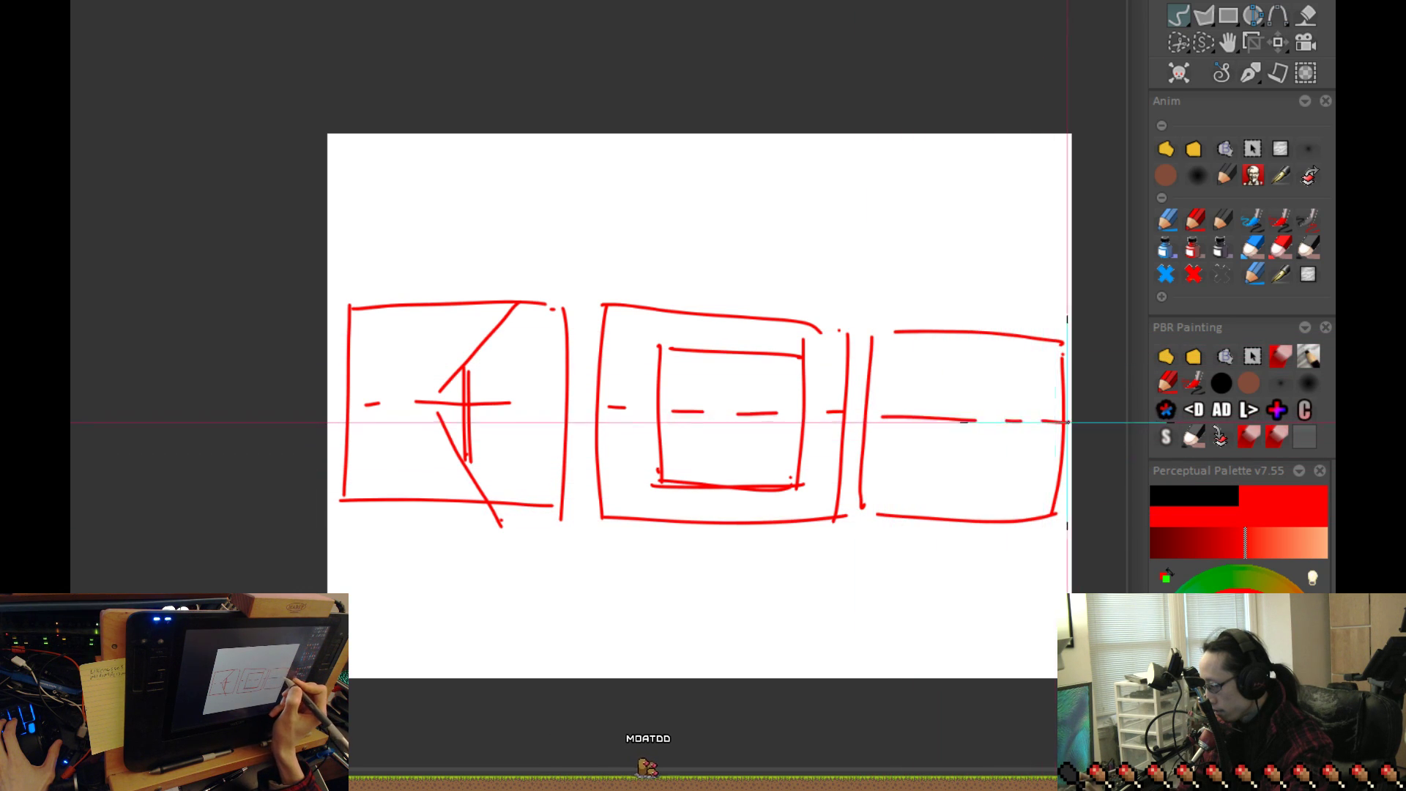
Draw two diagonals in the third frame converging rightward on the horizon line, joined by a vertical stroke
left_click_drag(959, 341, 1024, 413)
key("ctrl+z")
key("ctrl+z")
left_click_drag(972, 342, 992, 376)
mouse_move(999, 393)
left_mouse_down()
mouse_move(1012, 412)
mouse_move(963, 517)
left_mouse_up()
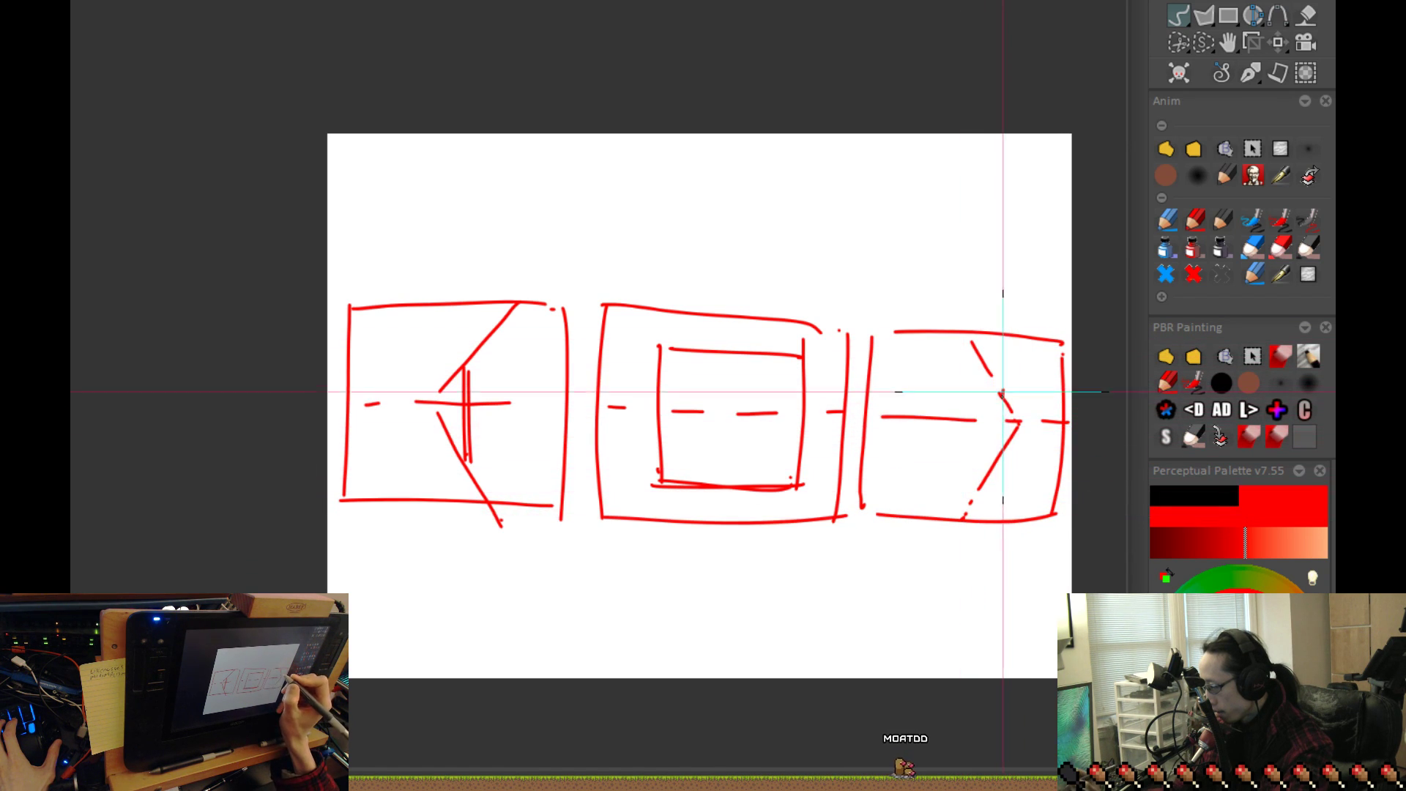
left_click_drag(1002, 392, 997, 452)
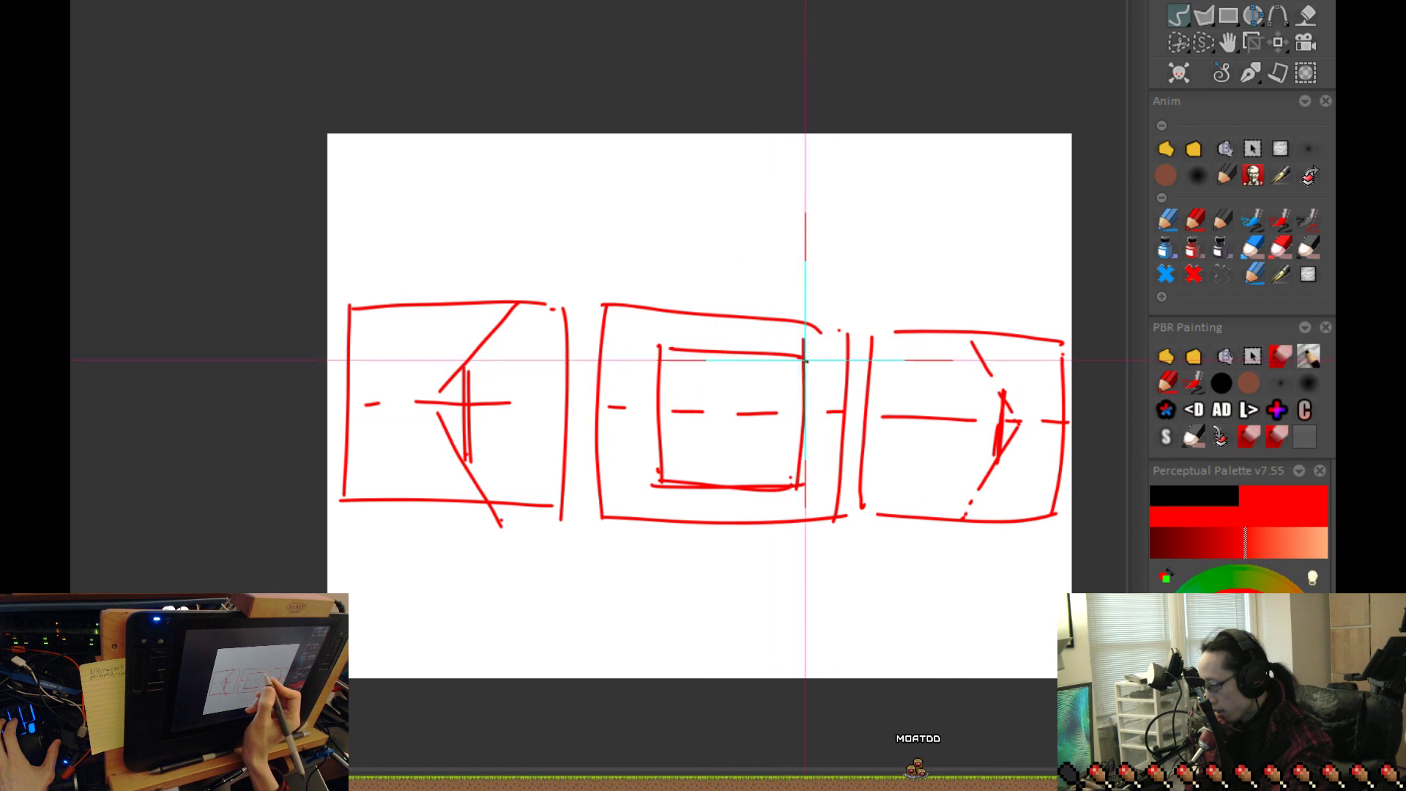
Select the middle frame with its inner square, enlarge it and place it between the two outer frames so their edges overlap
left_click(1177, 41)
left_click(1040, 91)
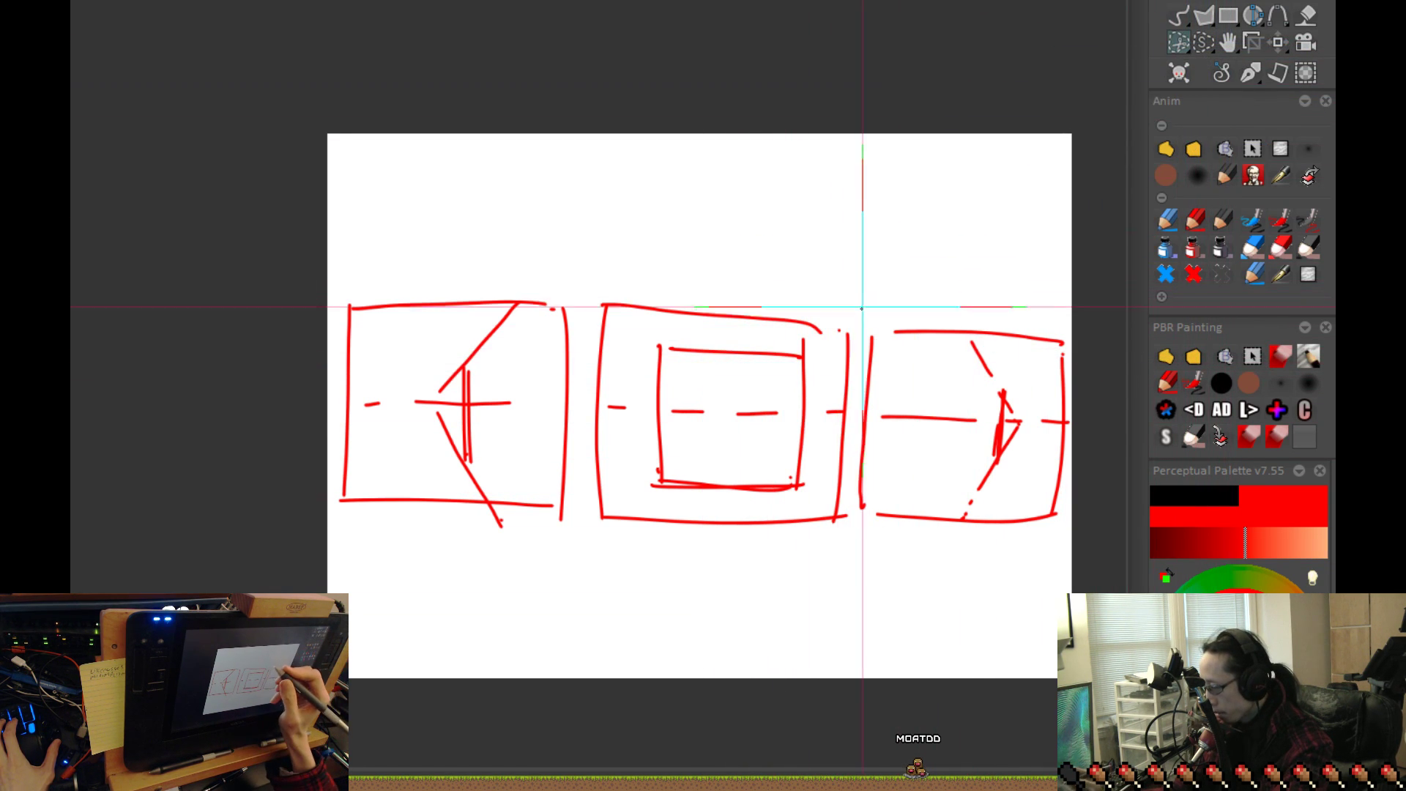
mouse_move(861, 307)
left_mouse_down()
mouse_move(854, 517)
mouse_move(652, 576)
mouse_move(581, 477)
mouse_move(627, 254)
mouse_move(853, 293)
left_mouse_up()
key("shift+z")
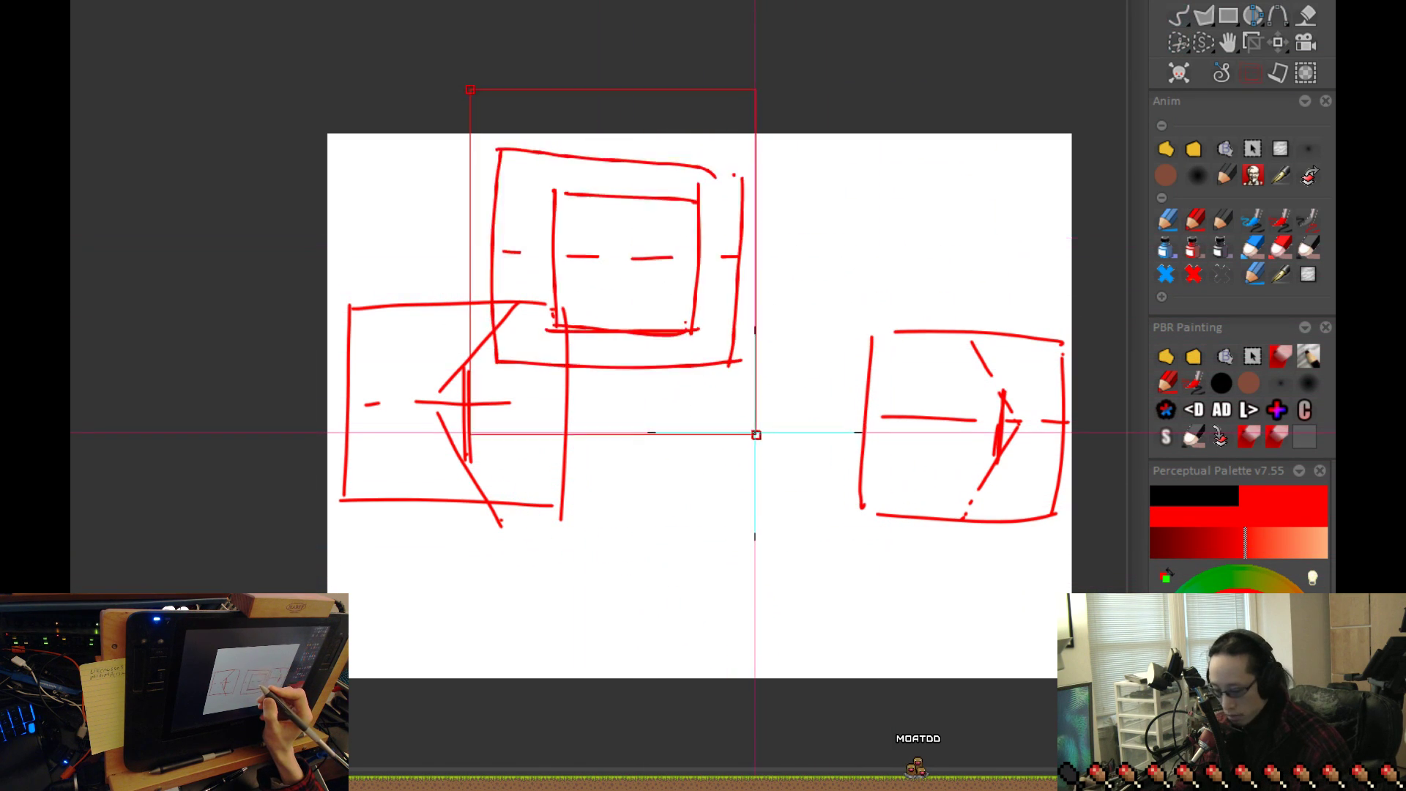
mouse_move(773, 496)
left_mouse_down()
mouse_move(874, 591)
mouse_move(911, 651)
left_mouse_up()
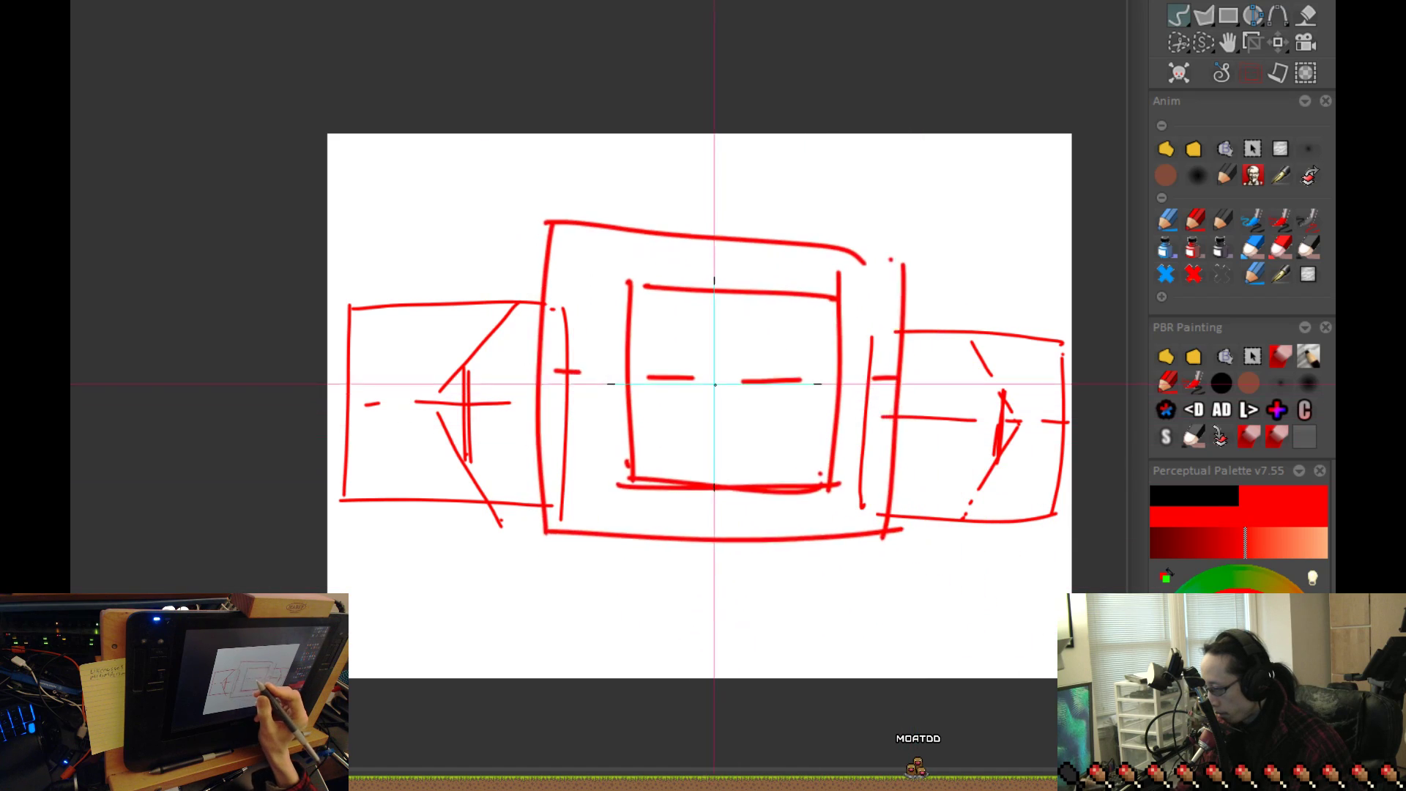
key("Return")
Draw a black arc joining the tops of the outer frames' vertical strokes through the top edge of the middle frame's inner square
left_click(1222, 220)
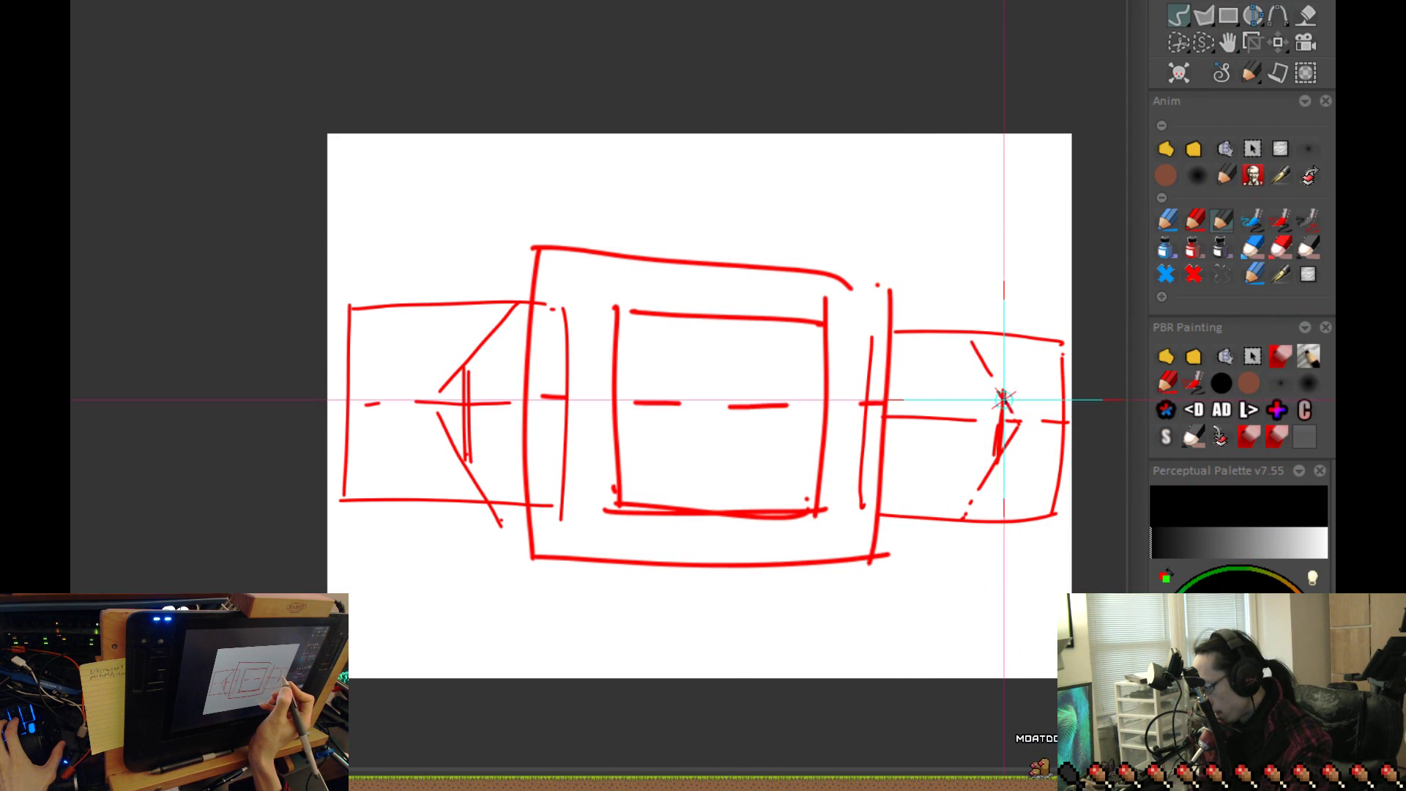
mouse_move(1005, 400)
left_mouse_down()
mouse_move(785, 322)
mouse_move(558, 323)
left_mouse_up()
key("ctrl+z")
mouse_move(1006, 398)
left_mouse_down()
mouse_move(913, 344)
mouse_move(679, 306)
mouse_move(1014, 395)
left_mouse_up()
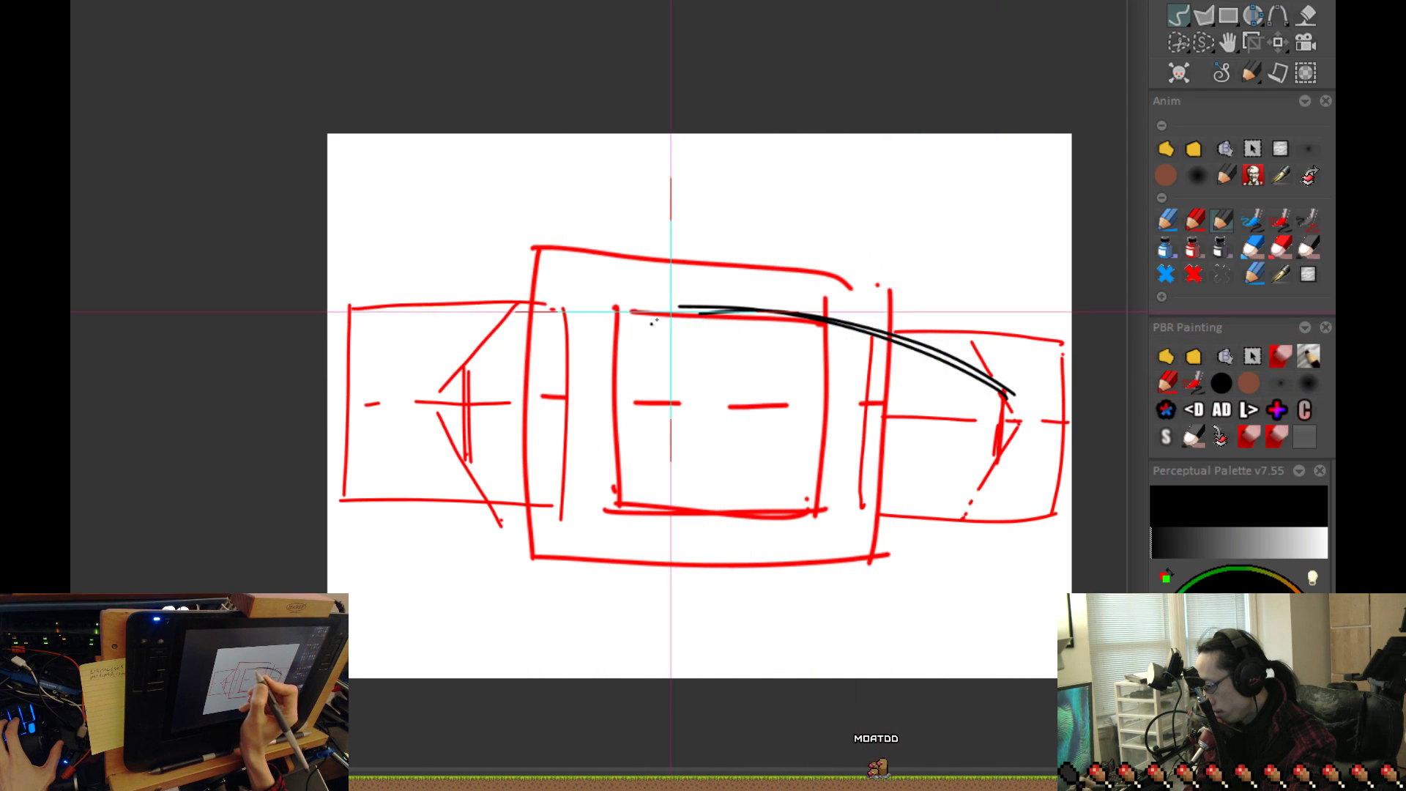
left_click_drag(462, 374, 765, 315)
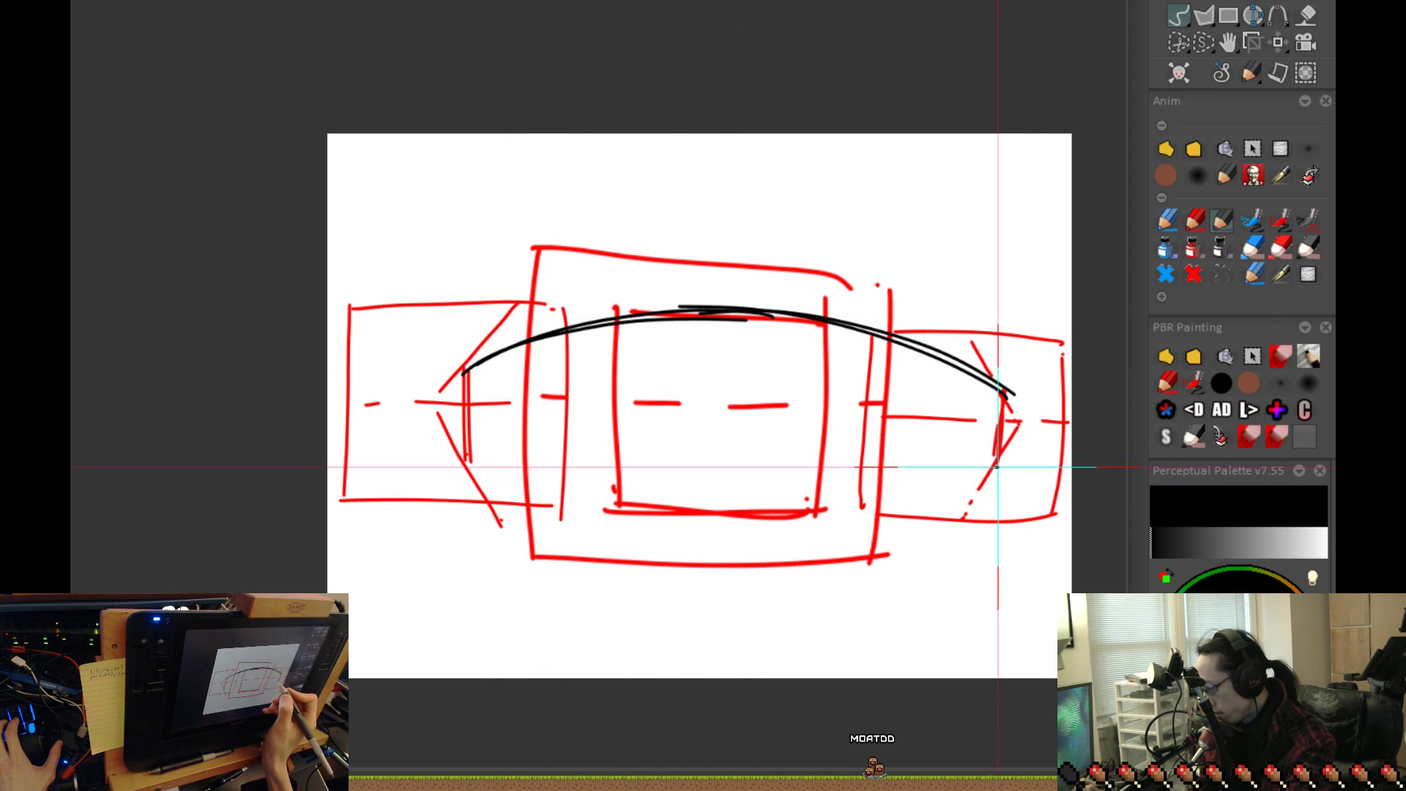
Draw a matching black arc through the bottom edges to close the lens-like shape, and add vertical strokes inside it
mouse_move(1001, 460)
left_mouse_down()
mouse_move(889, 512)
mouse_move(596, 513)
left_mouse_up()
mouse_move(703, 525)
left_mouse_down()
mouse_move(784, 521)
mouse_move(996, 467)
left_mouse_up()
mouse_move(467, 455)
left_mouse_down()
mouse_move(590, 503)
mouse_move(725, 508)
left_mouse_up()
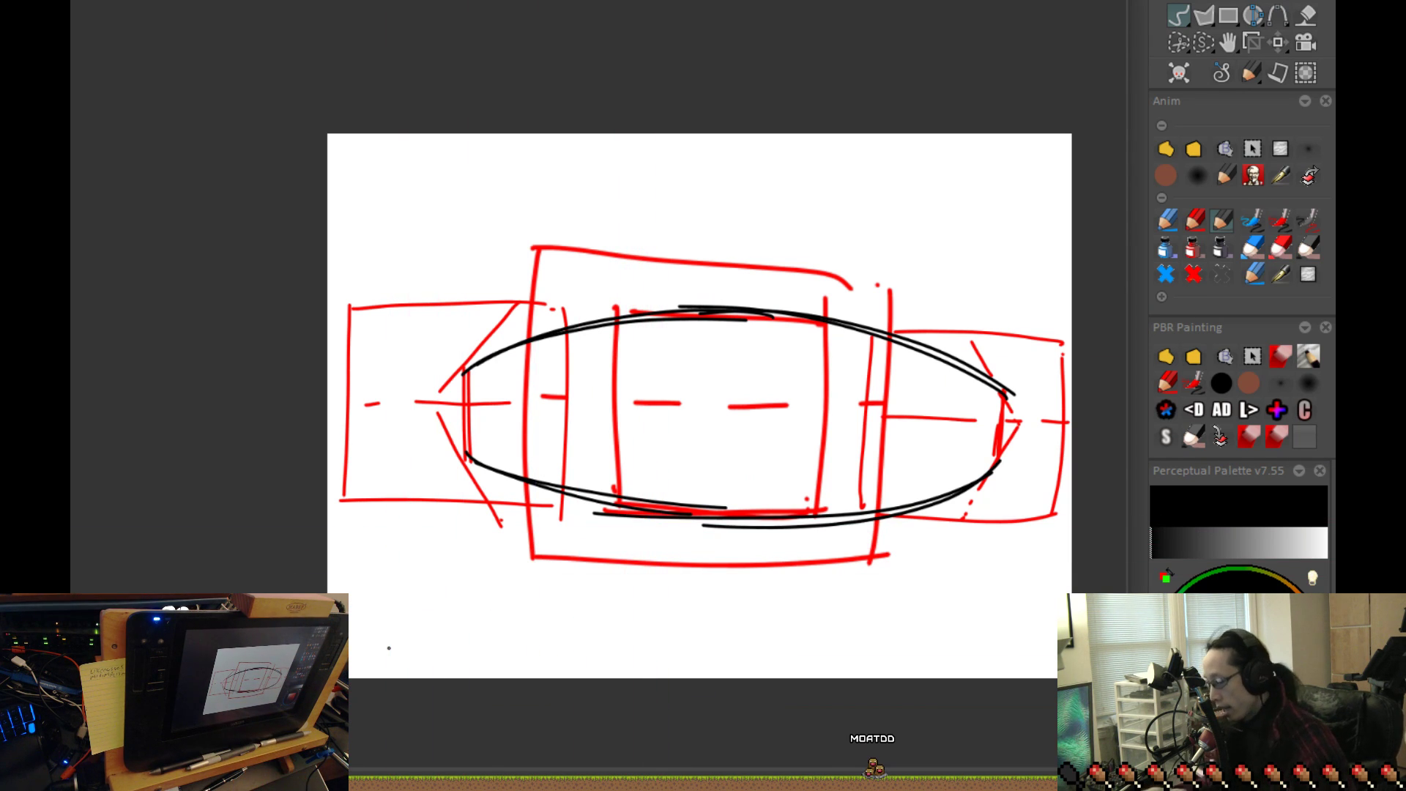
key("alt+Tab")
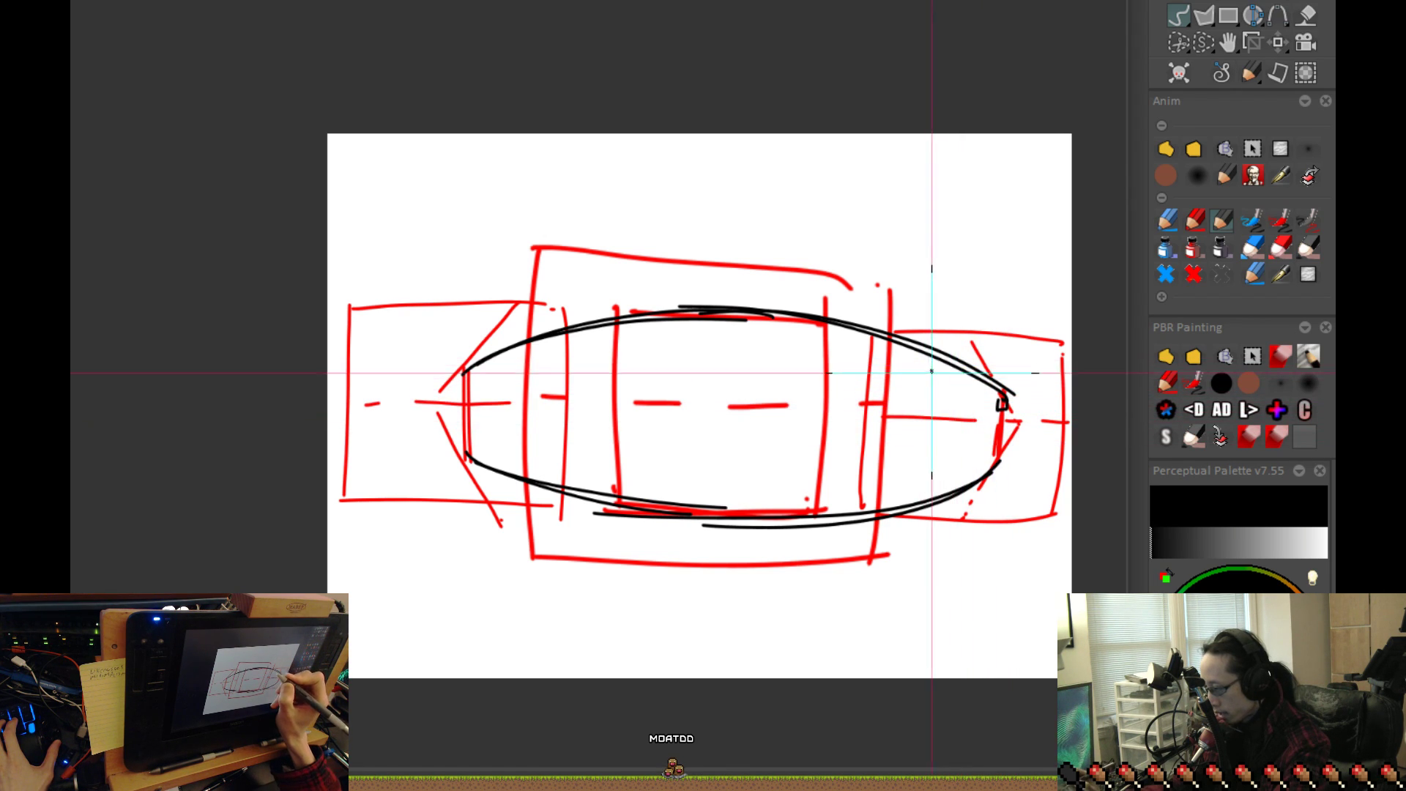
mouse_move(800, 318)
left_mouse_down()
mouse_move(732, 484)
mouse_move(618, 359)
mouse_move(546, 476)
mouse_move(513, 366)
mouse_move(490, 454)
mouse_move(442, 402)
left_mouse_up()
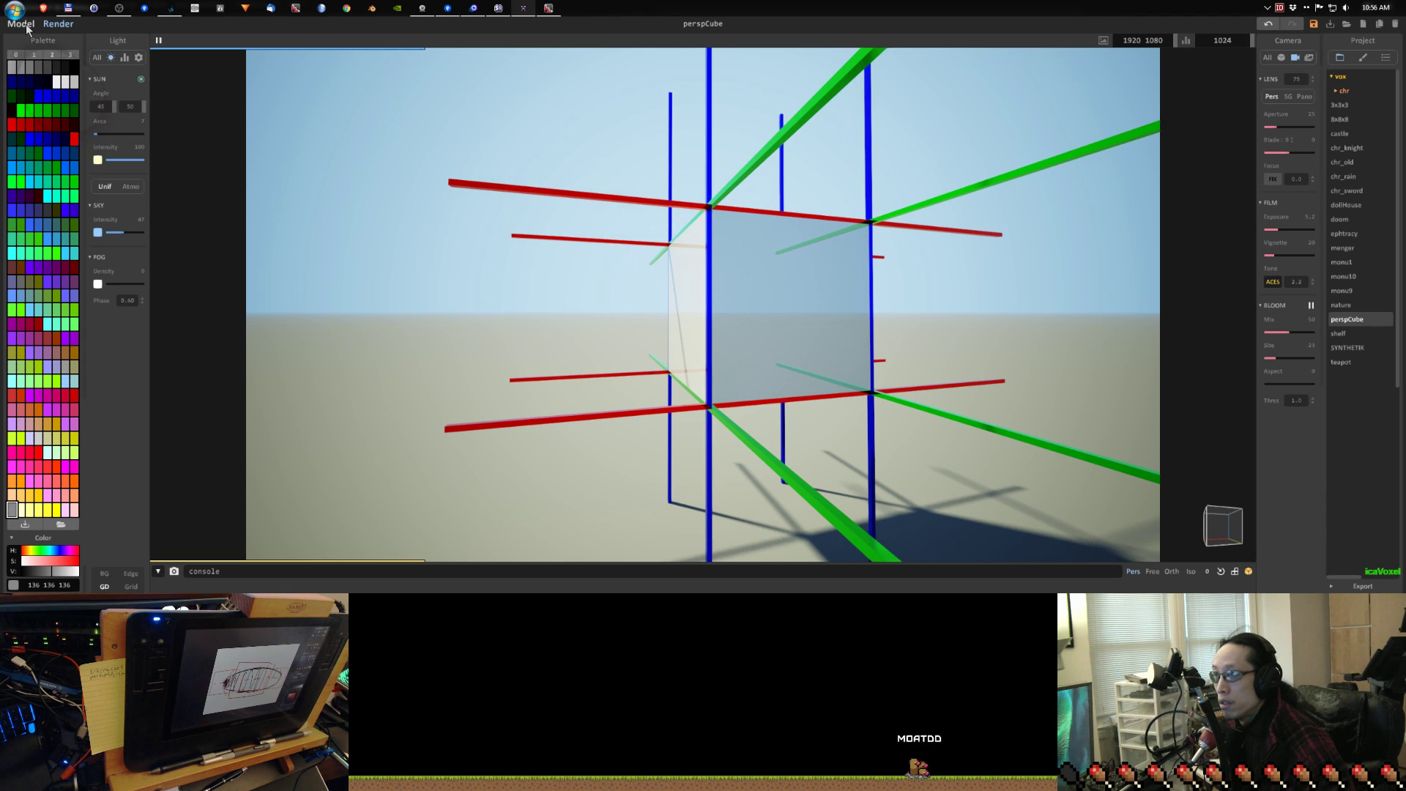
In MagicaVoxel, render the perspective cube with the SG lens projection and orbit until one face is seen head-on
left_click(1286, 97)
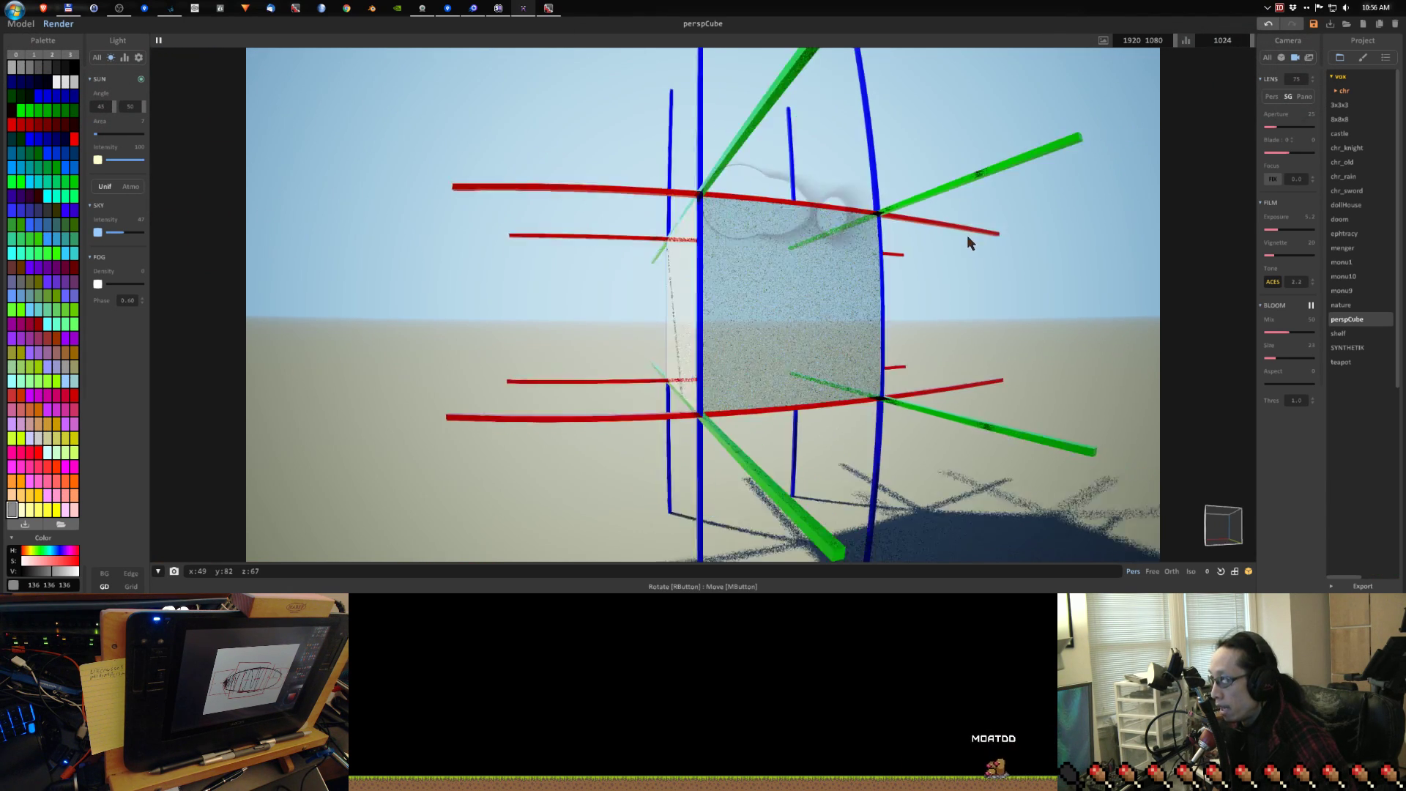
right_click_drag(966, 236, 934, 249)
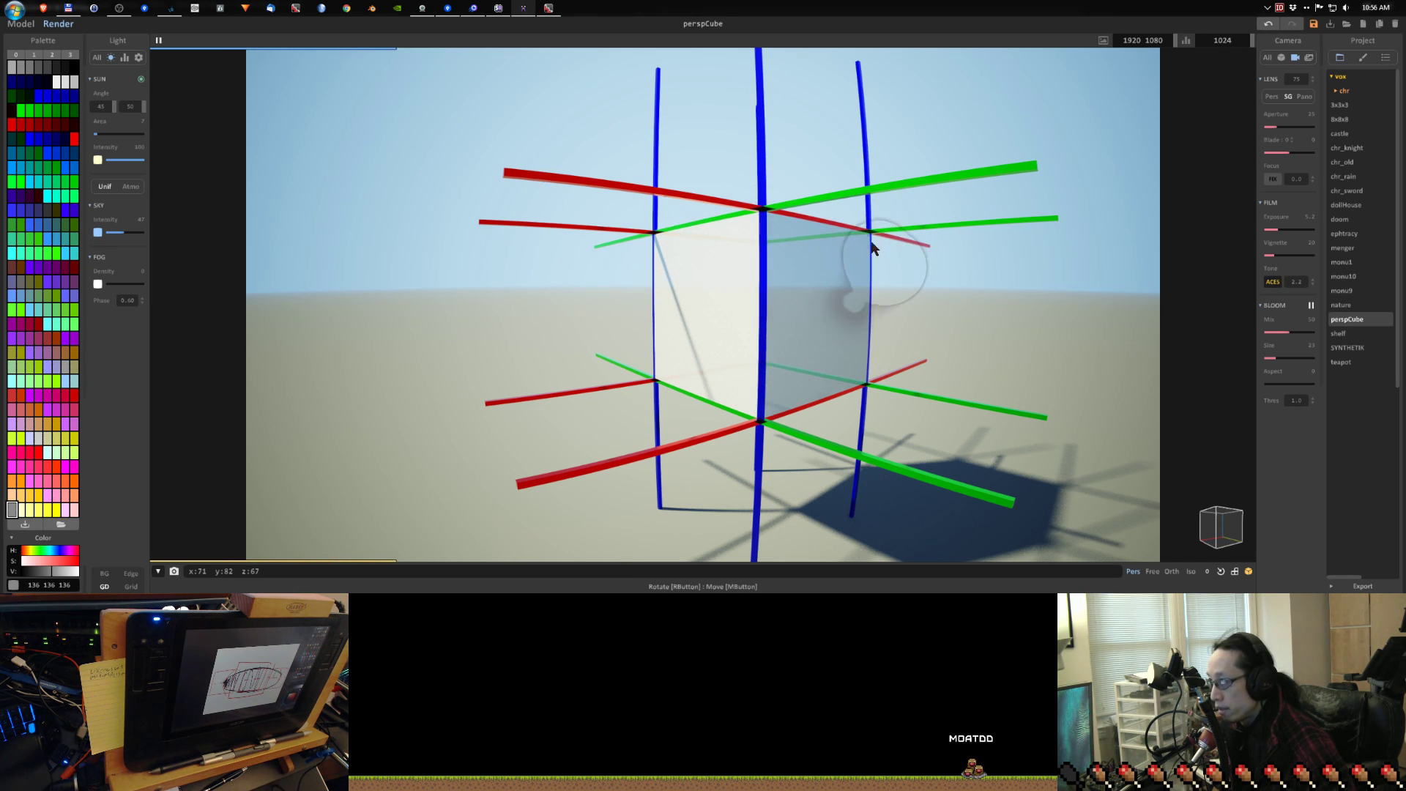
right_click_drag(926, 369, 884, 331)
scroll(884, 331, "up", 3)
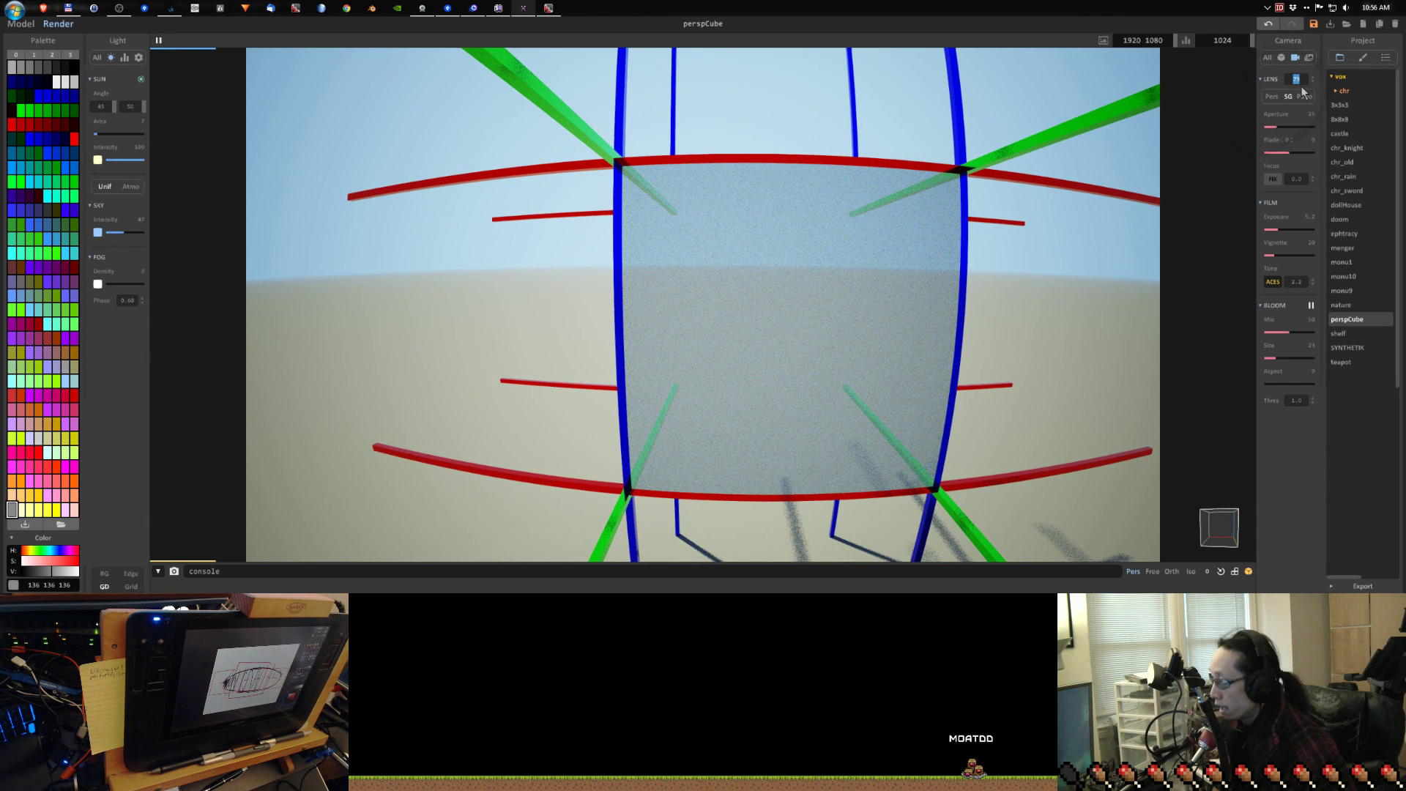
Set the camera lens field of view to 120 and fill the render view with the cube's front face
key("Return")
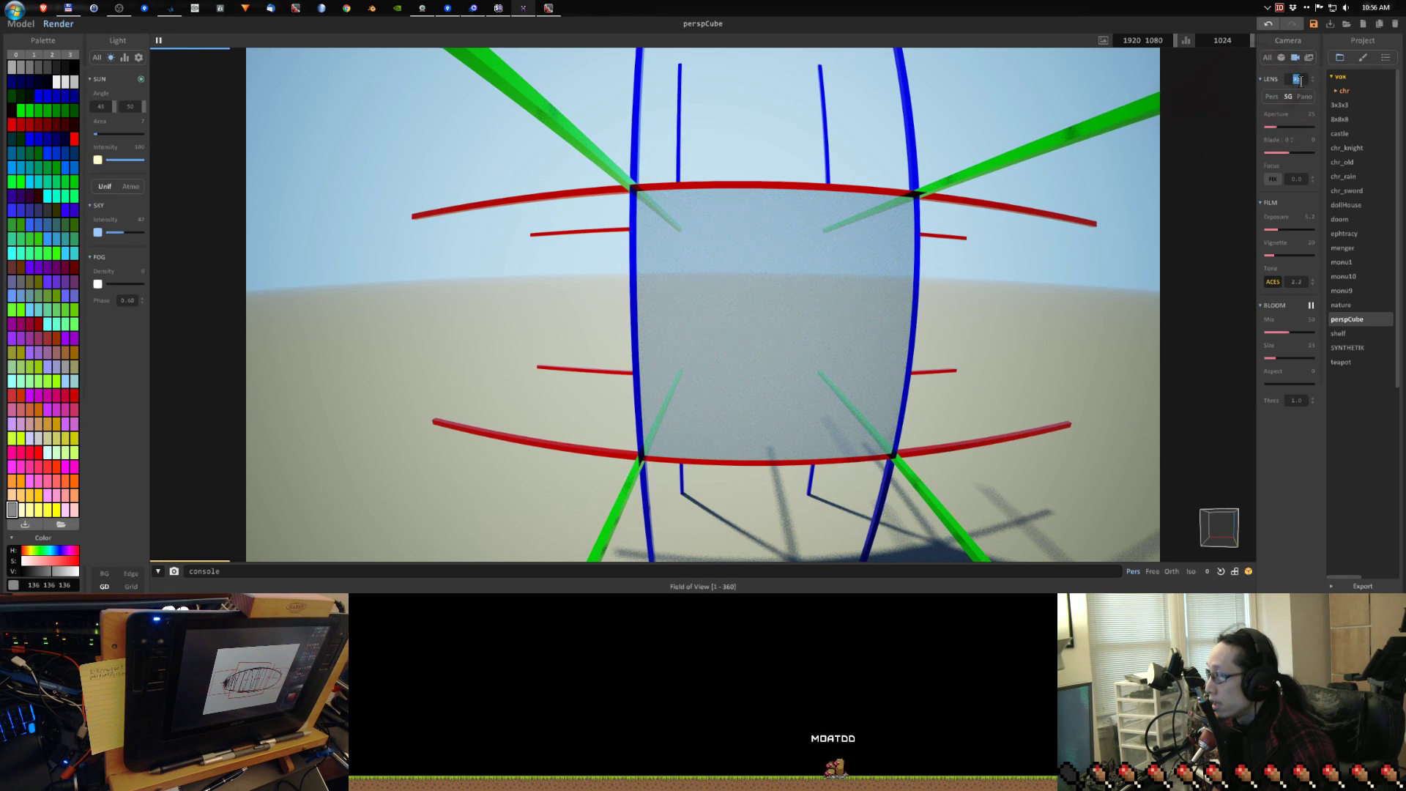
type("120")
key("Return")
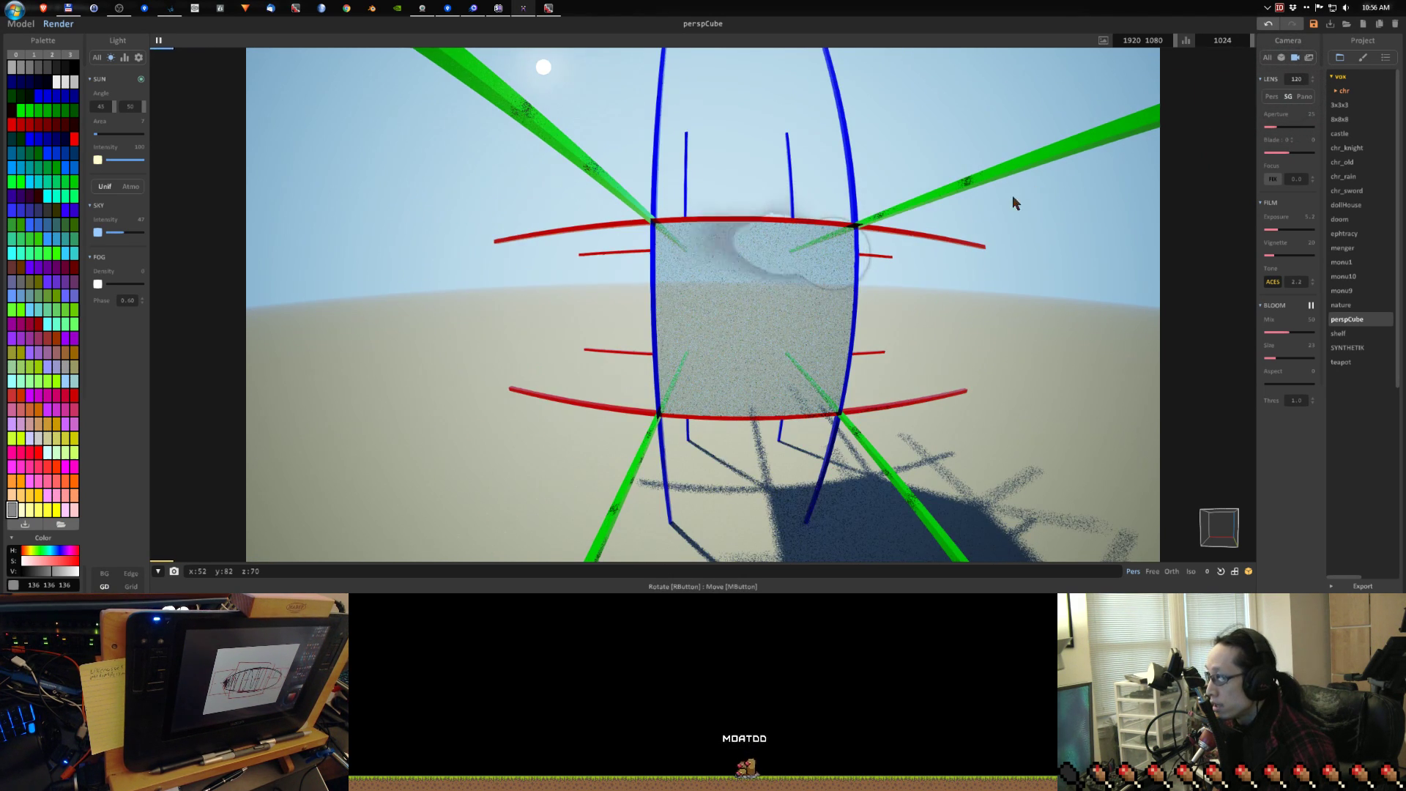
scroll(953, 200, "up", 6)
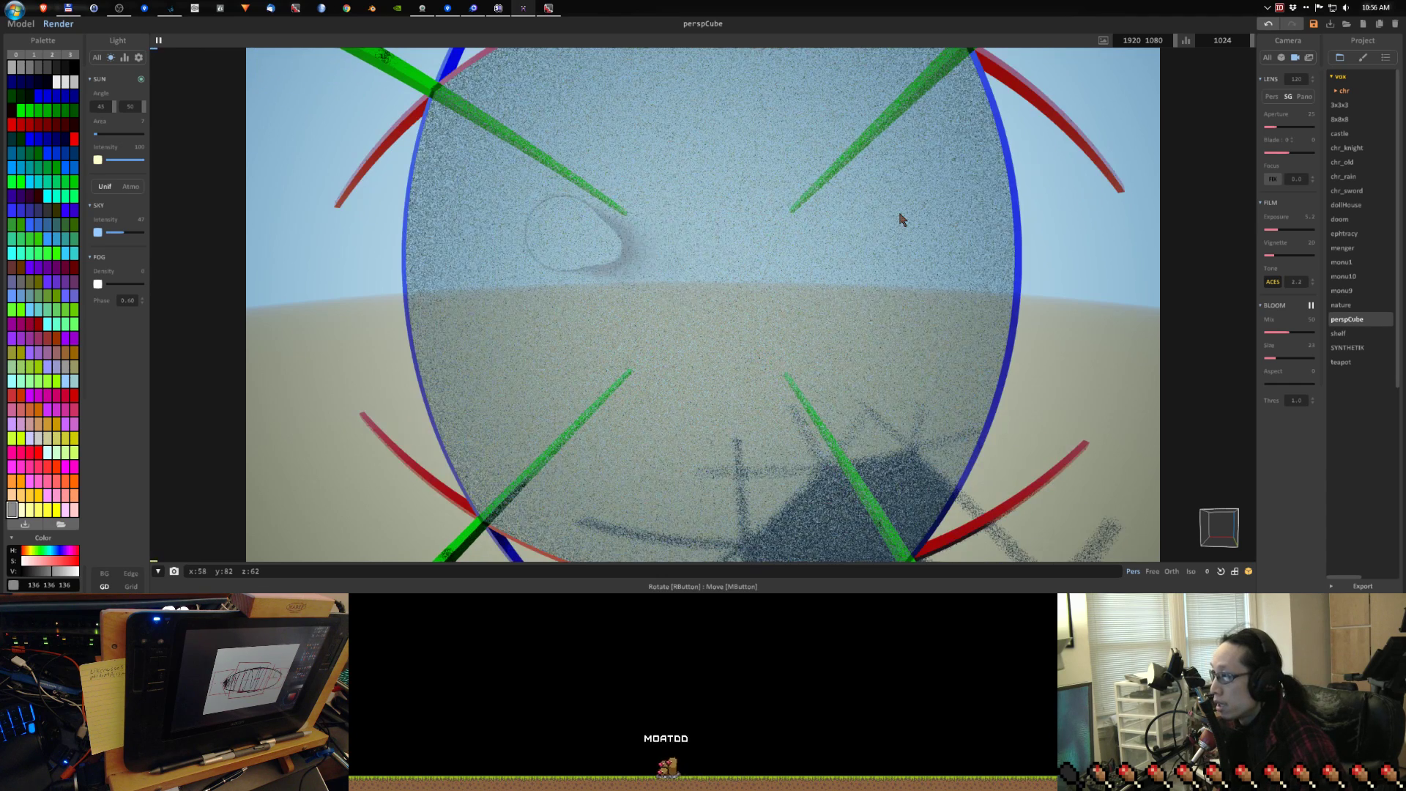
scroll(900, 214, "down", 1)
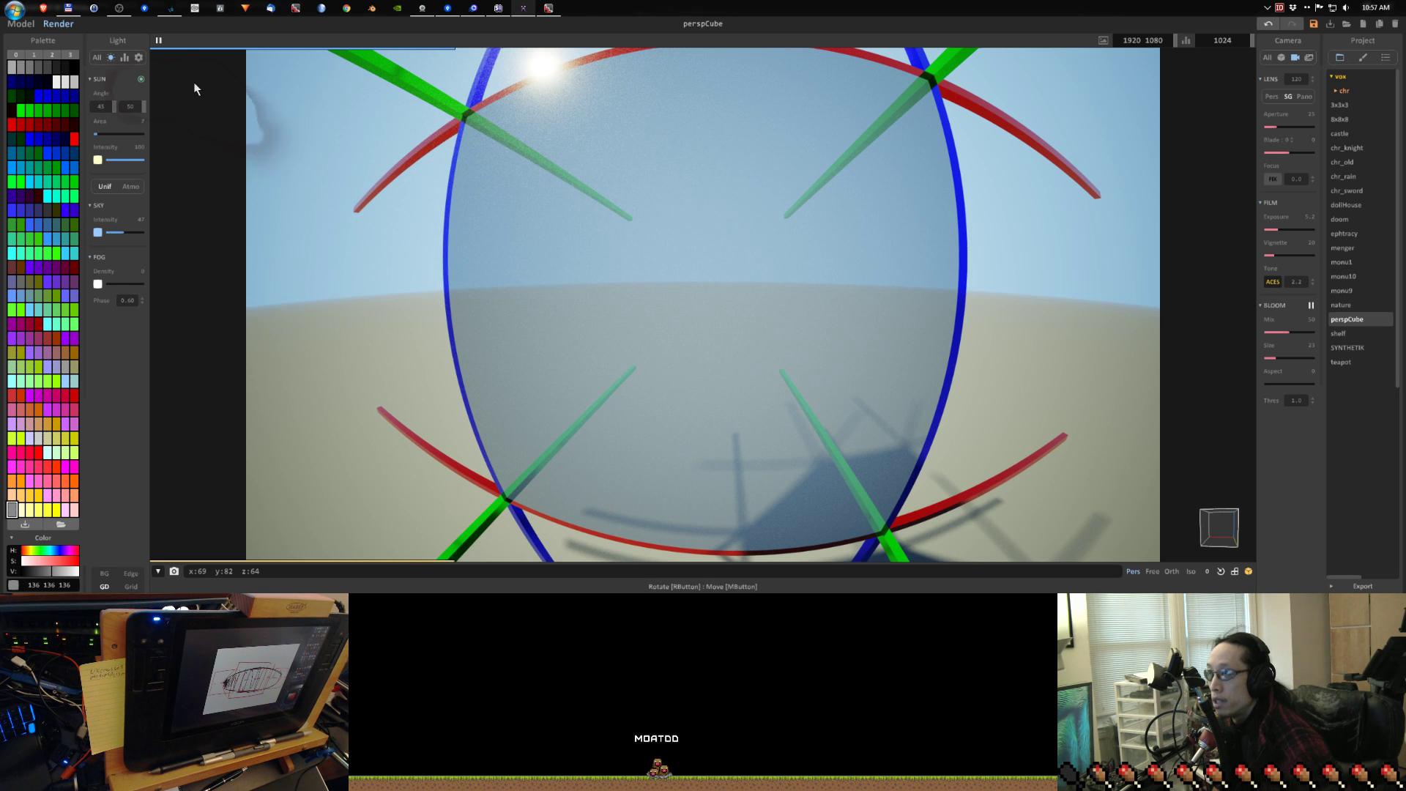
Return to model editing with dark red (153, 0, 0), try filling the cube's front face with it and undo the fill
left_click(31, 27)
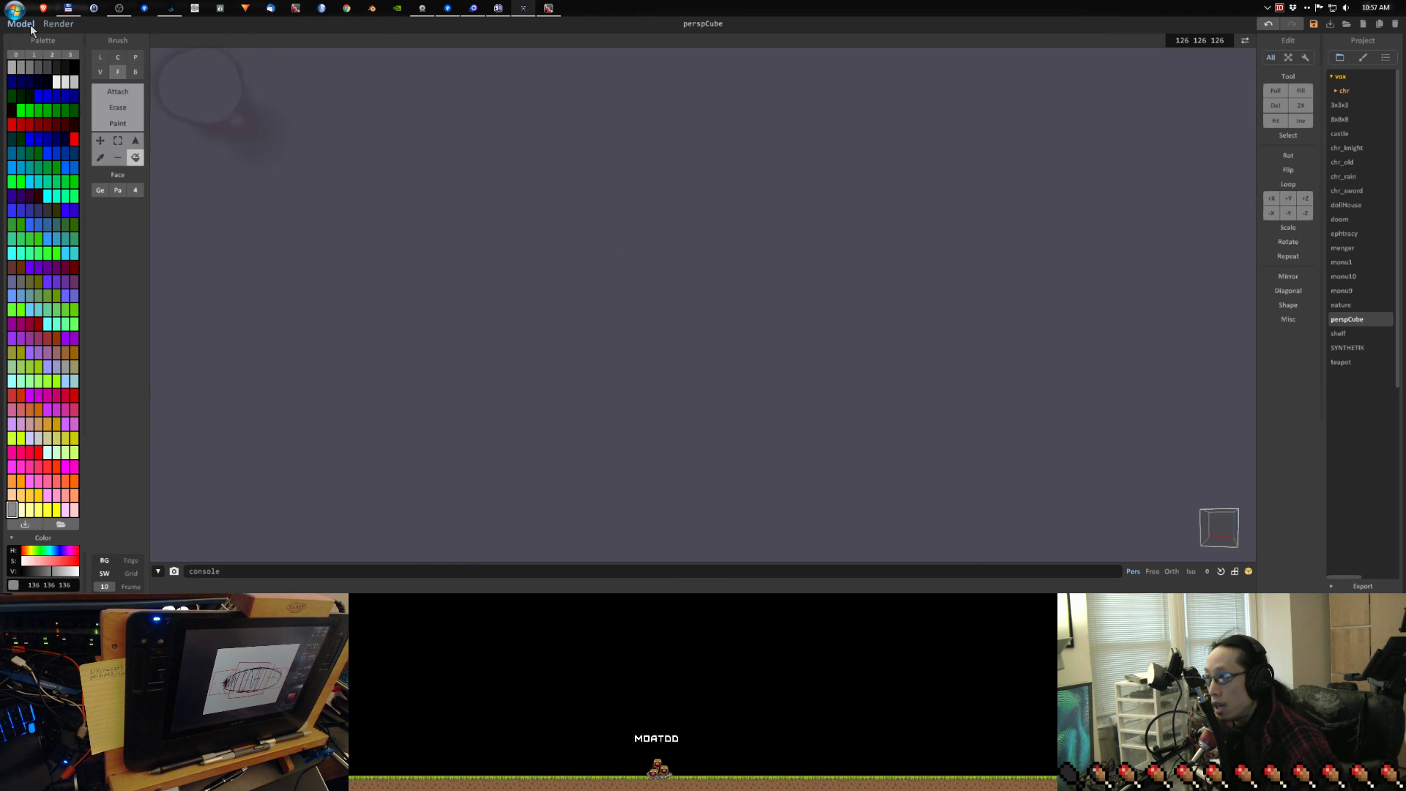
scroll(562, 197, "down", 10)
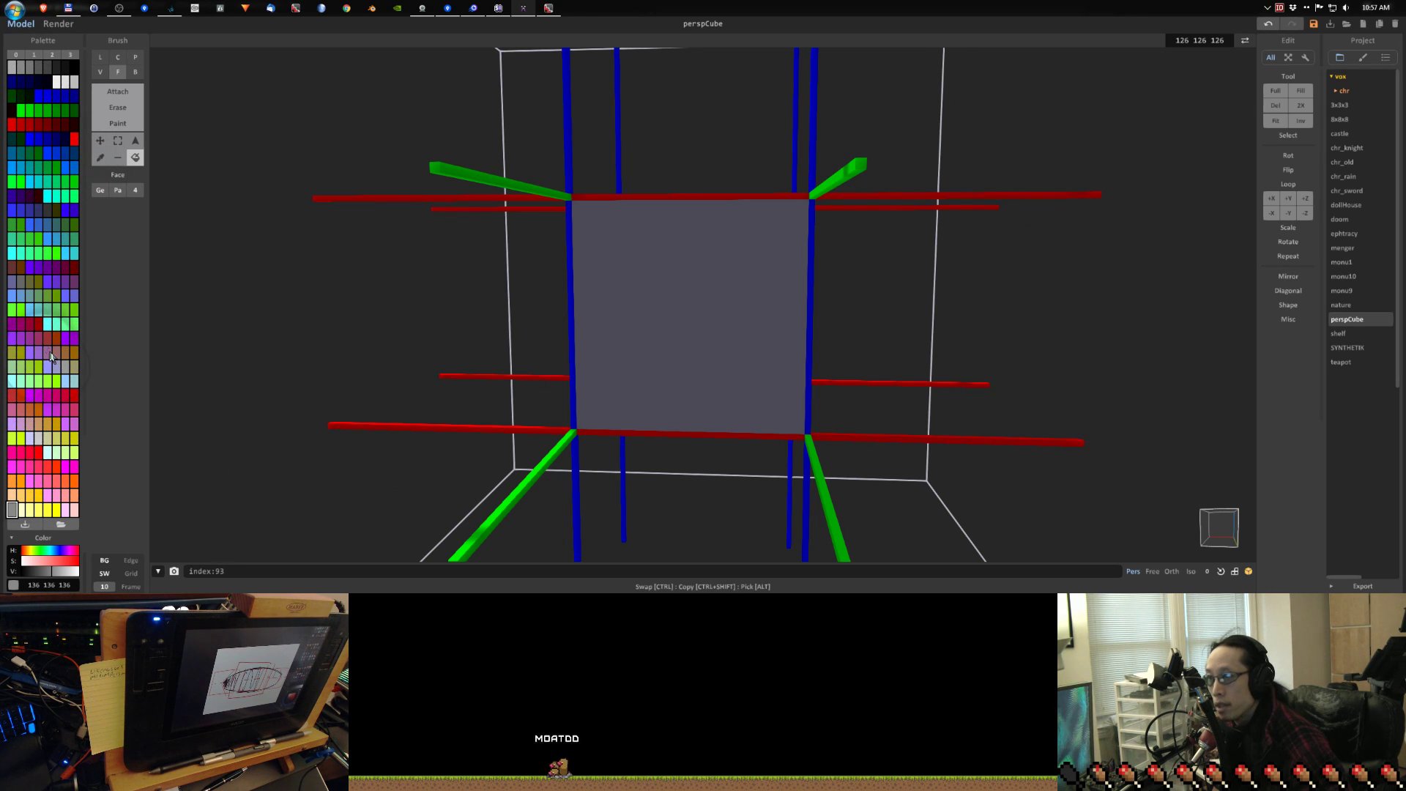
left_click(34, 324)
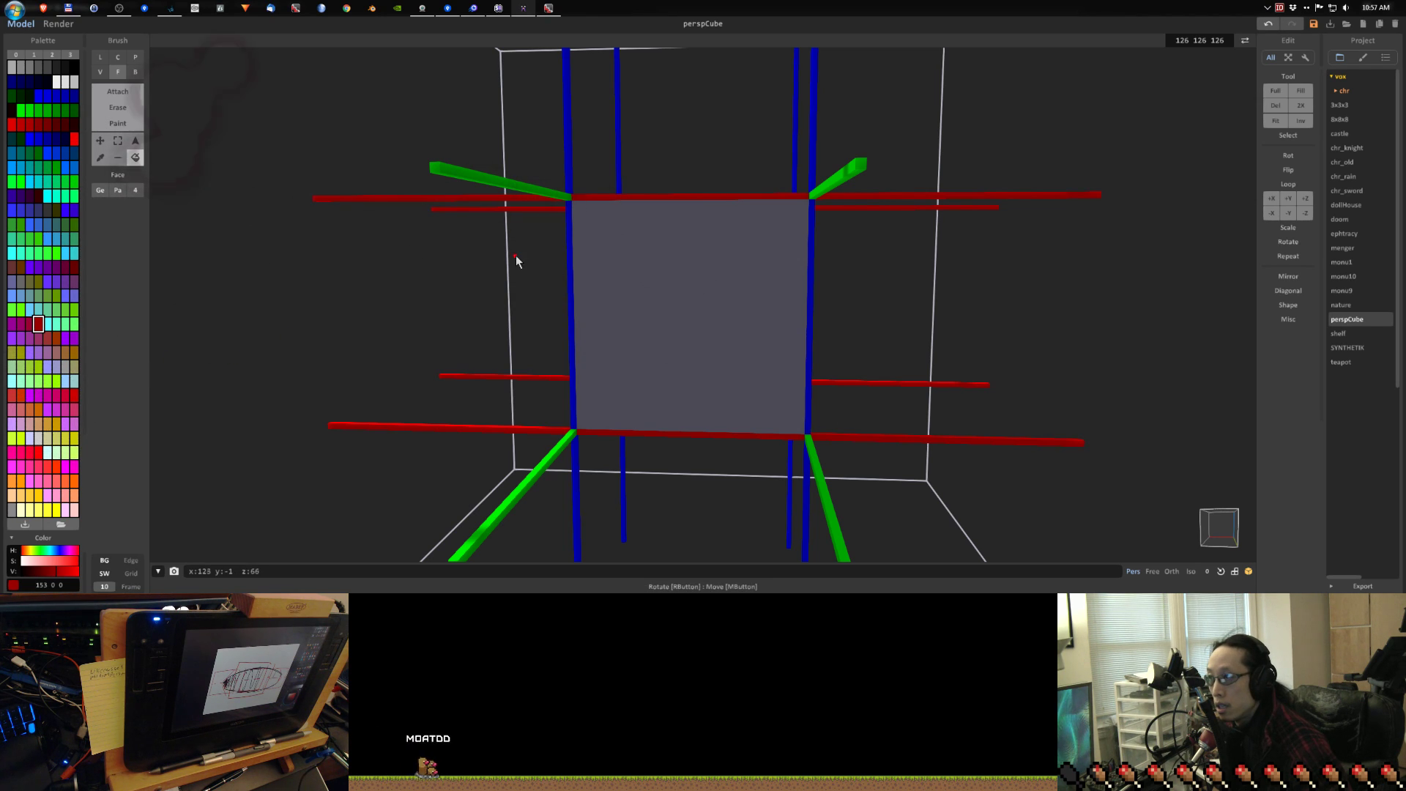
left_click(573, 206)
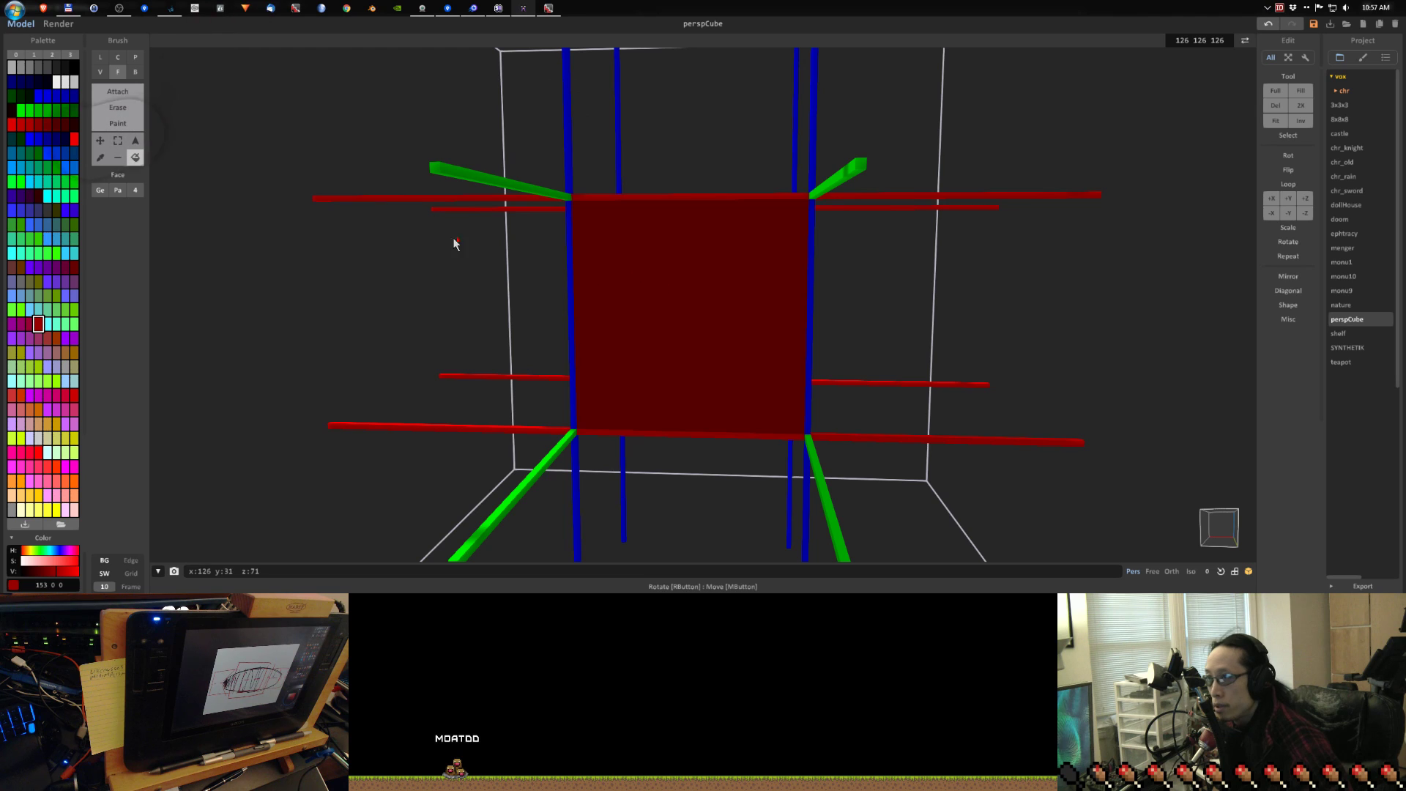
key("ctrl+z")
Paint two dark red diagonal lines from corner to corner, crossing at the centre of the cube's front face
left_click(134, 71)
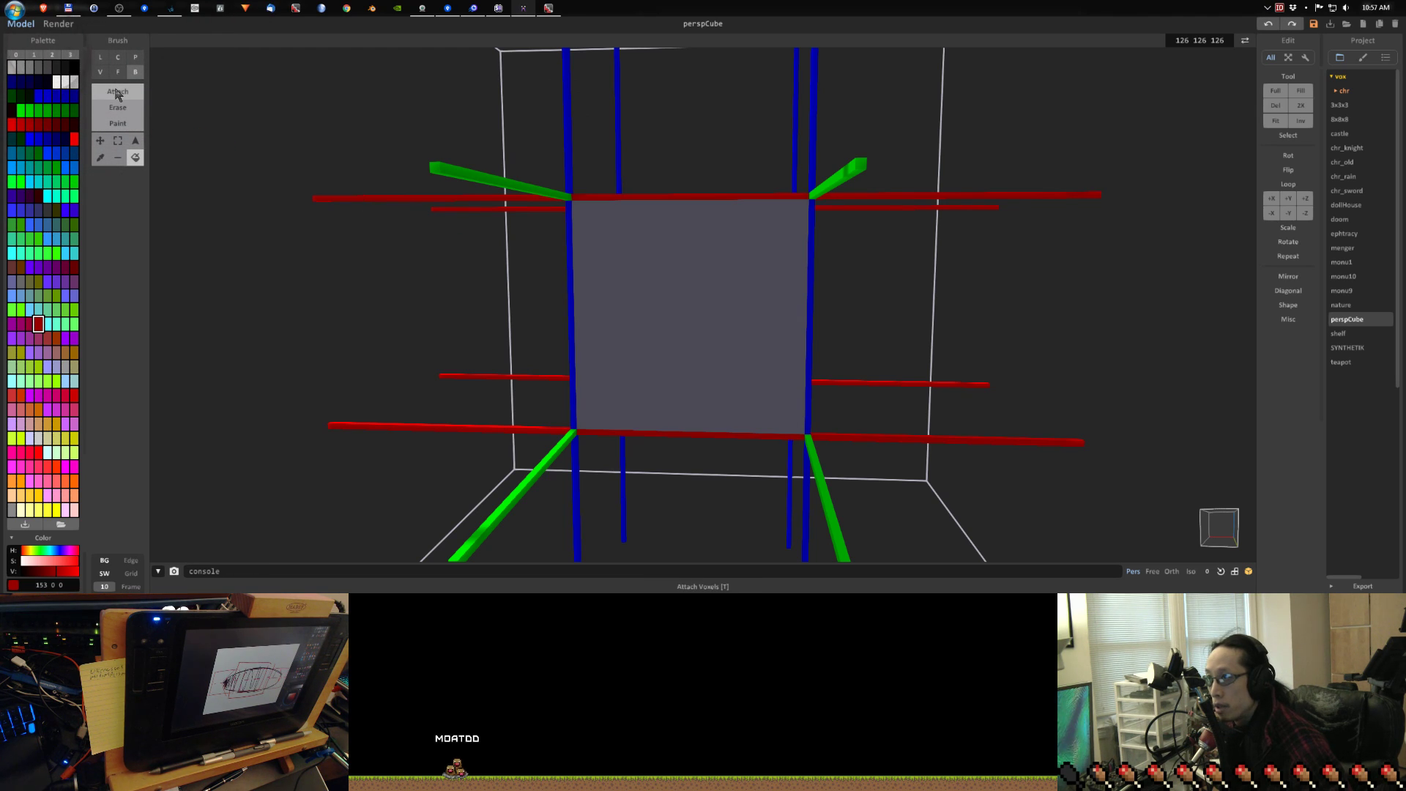
left_click(573, 204)
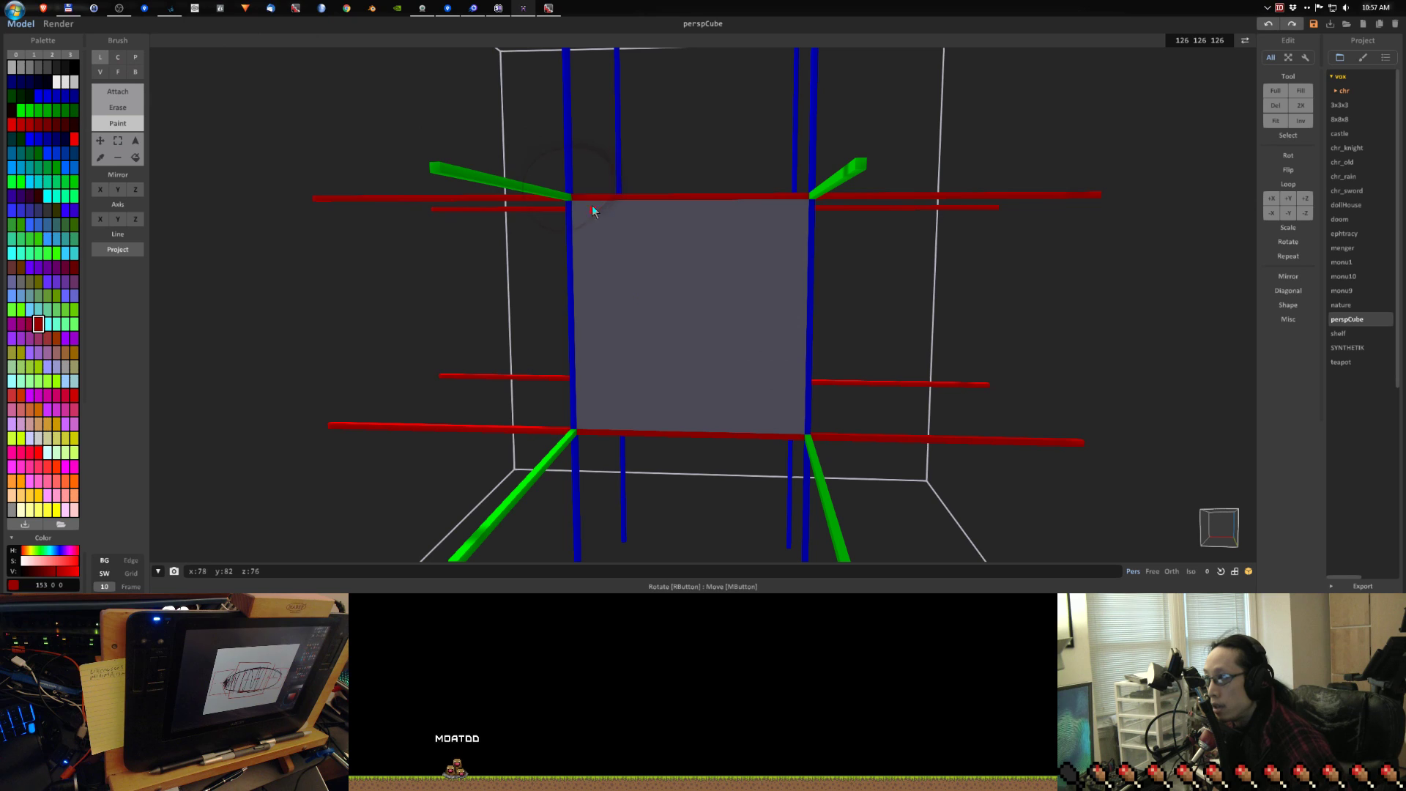
left_click_drag(573, 201, 773, 409)
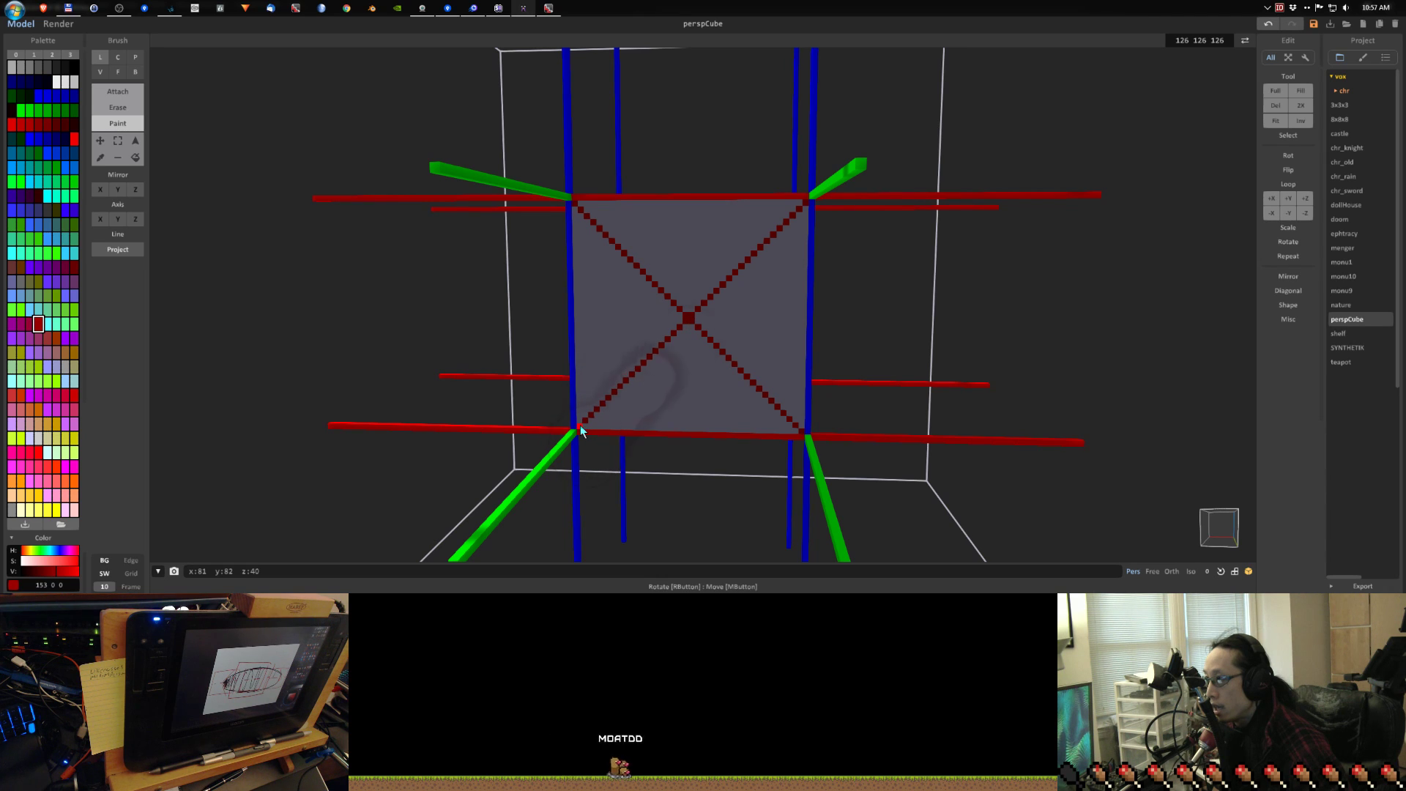
Render the cube and examine how the crossed diagonals and face edges bend from near and far distances
left_click(58, 24)
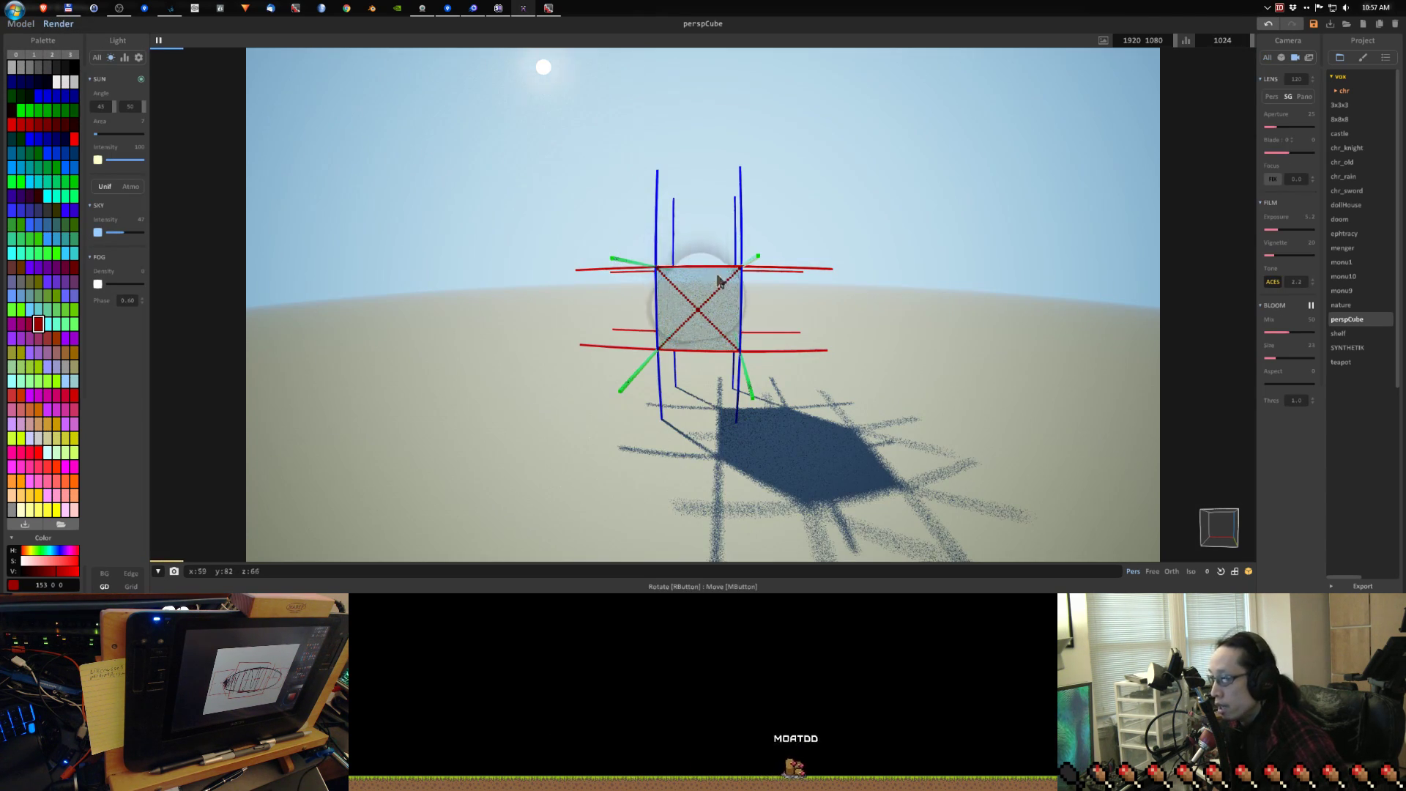
scroll(710, 260, "up", 8)
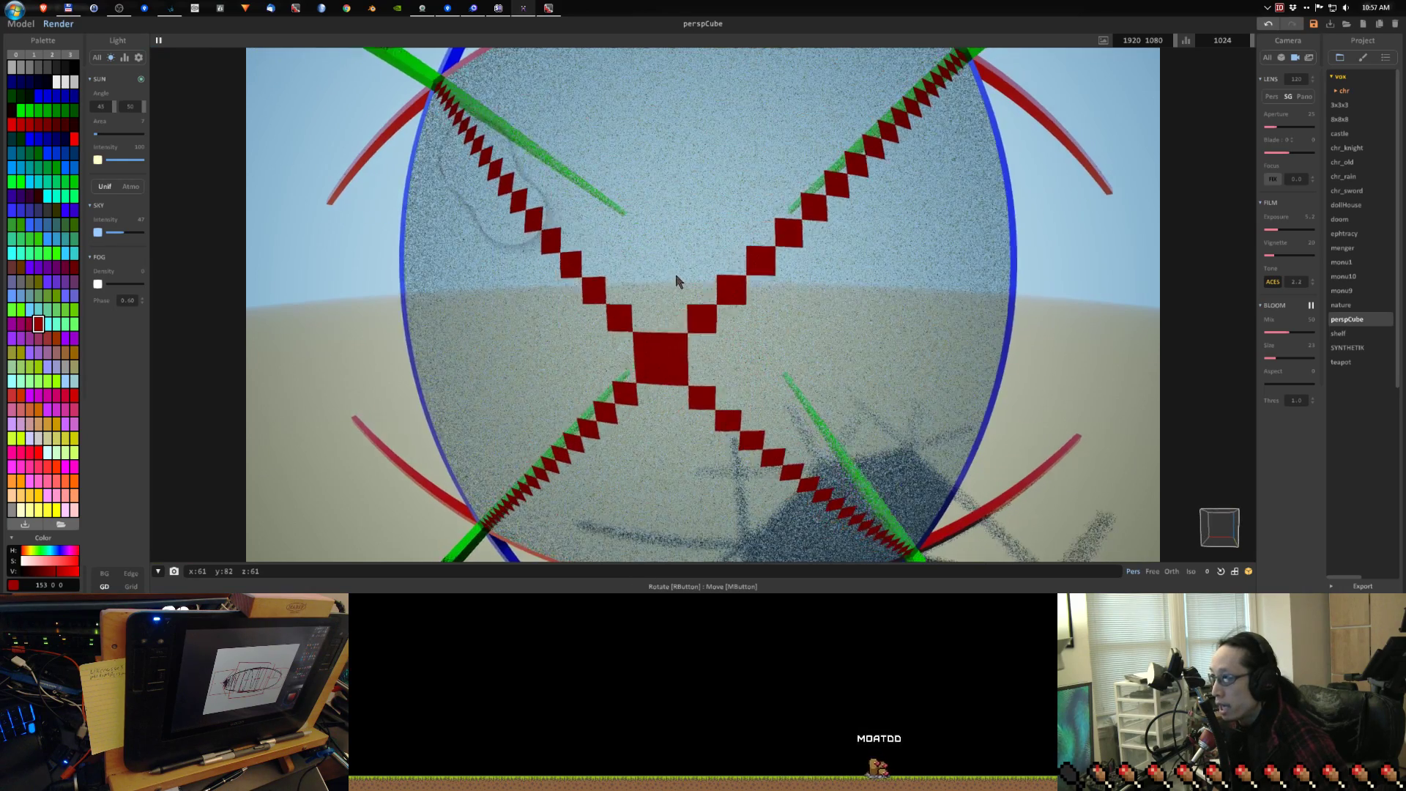
scroll(681, 276, "up", 5)
scroll(683, 267, "down", 5)
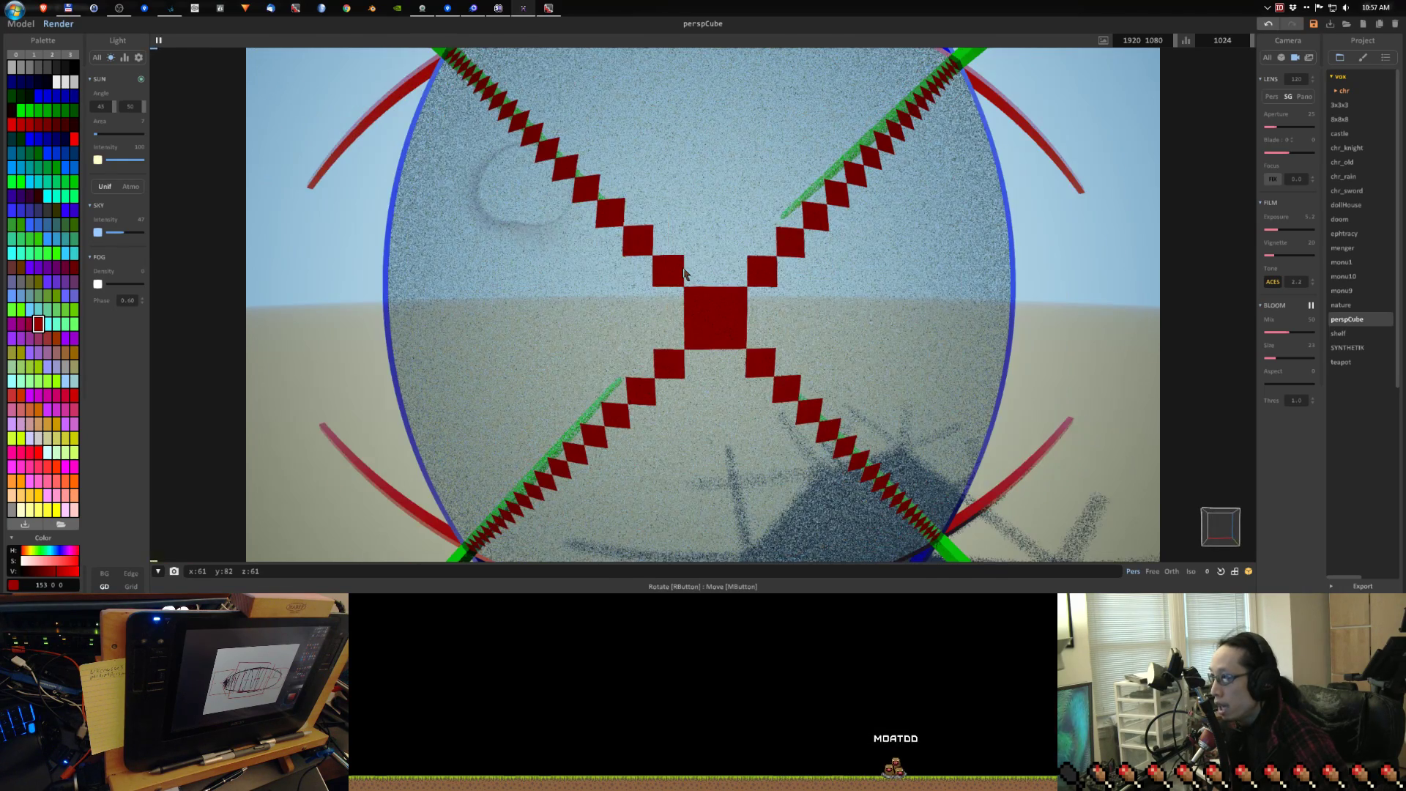
scroll(682, 271, "up", 3)
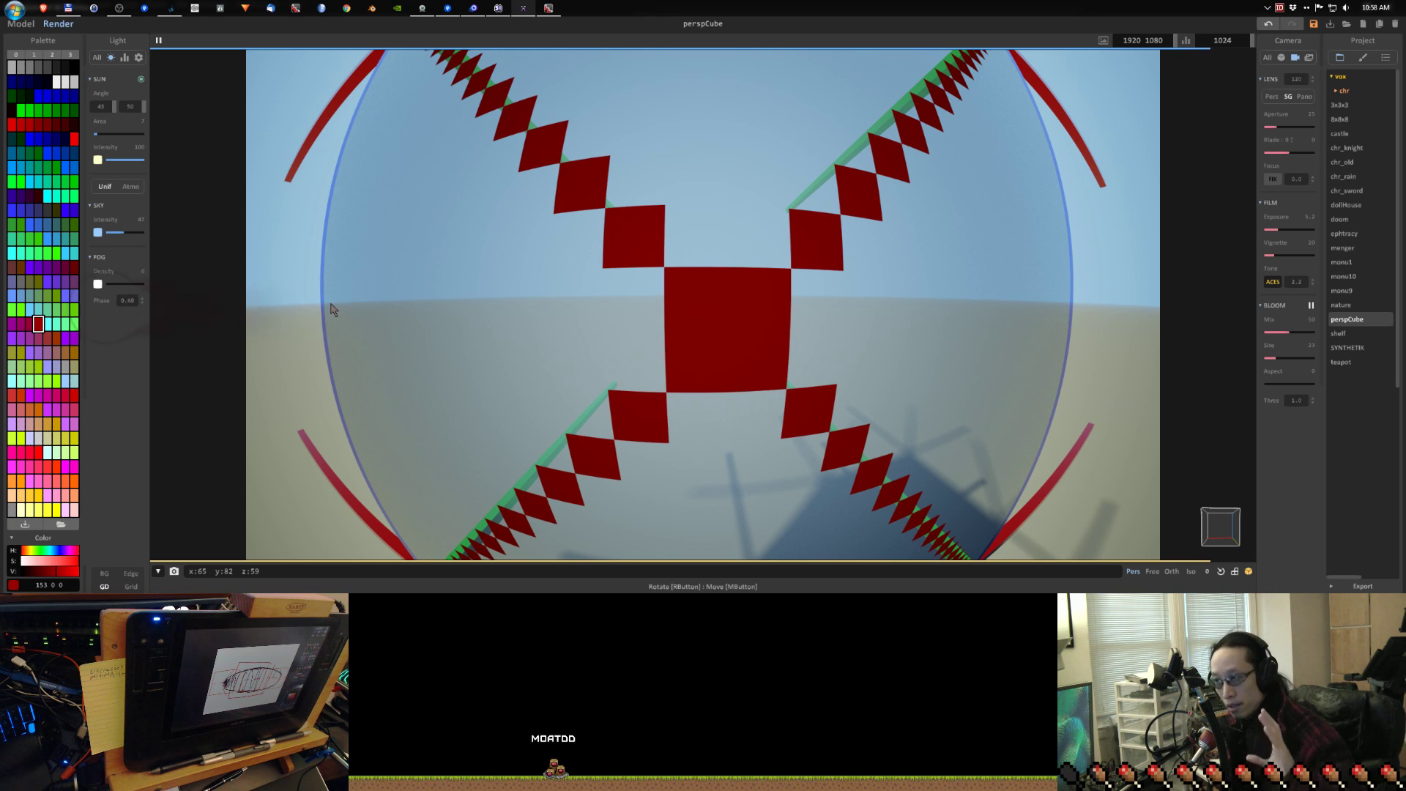
scroll(331, 309, "down", 4)
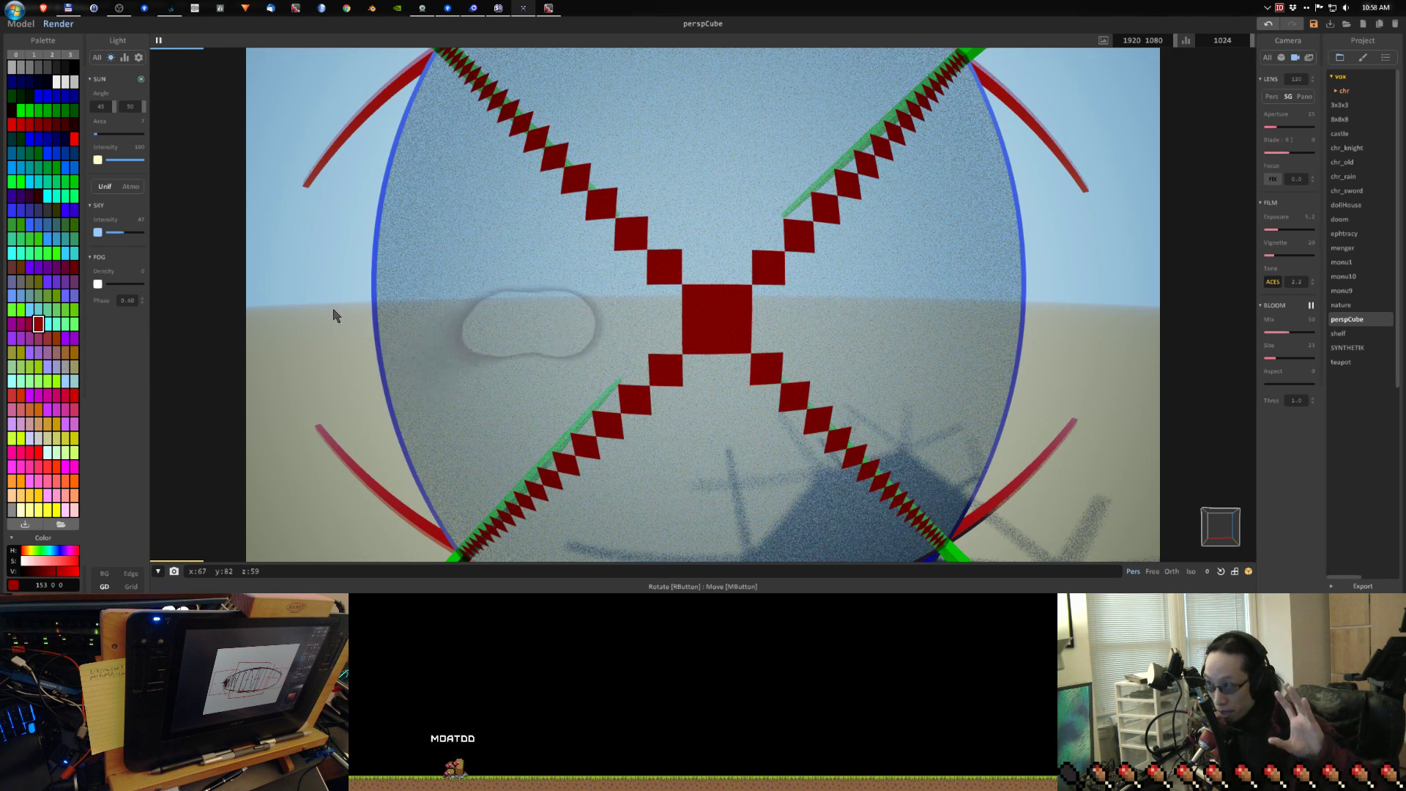
scroll(353, 278, "down", 3)
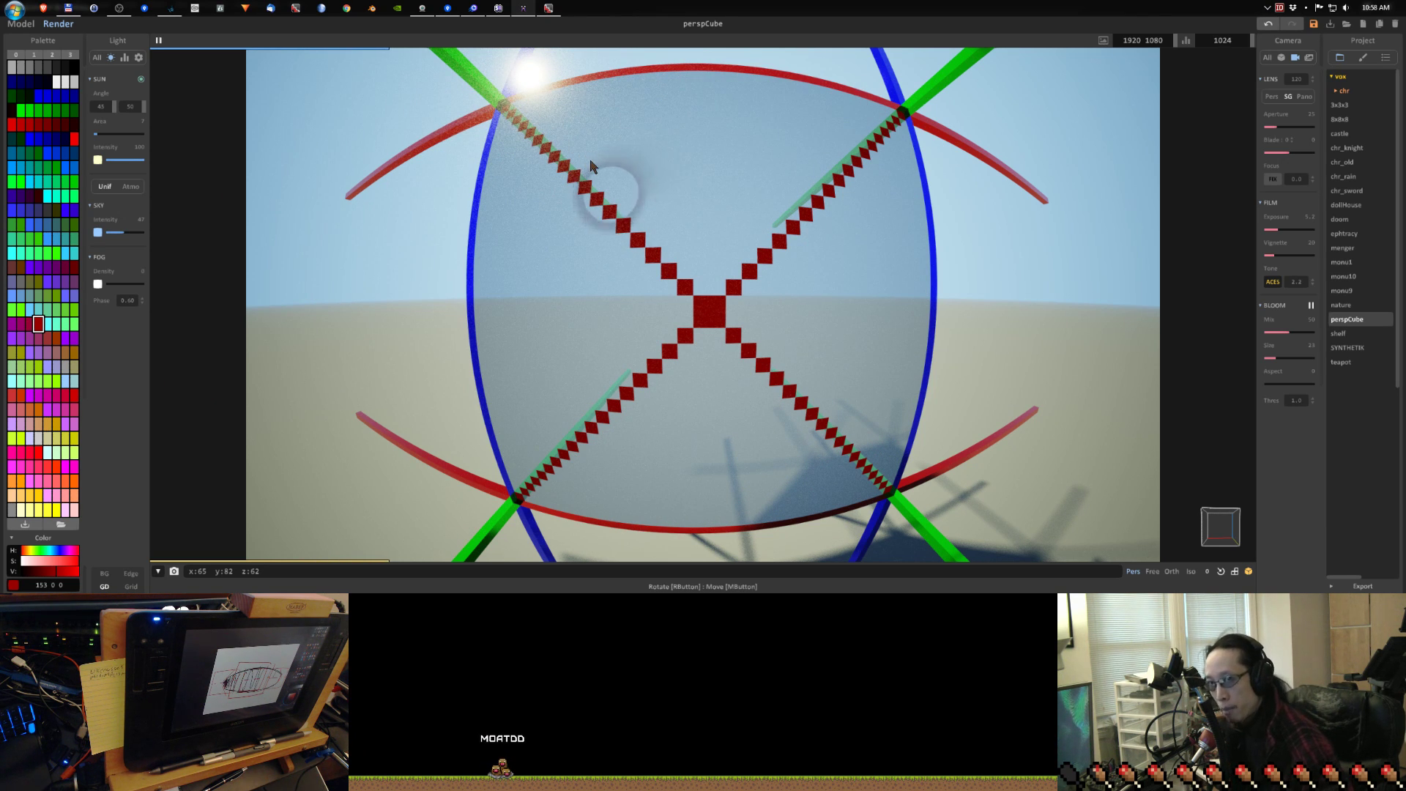
scroll(590, 161, "down", 10)
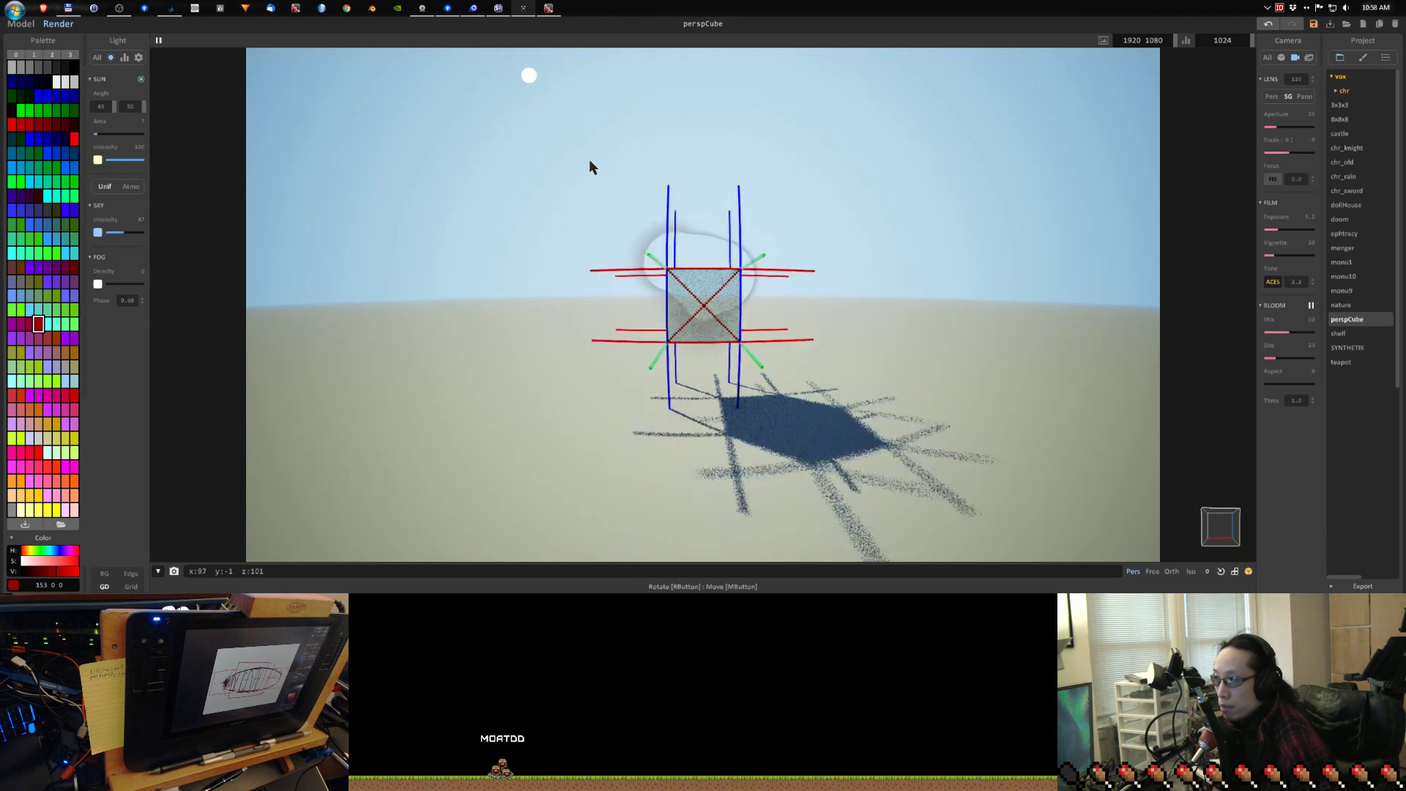
Switch the render camera to perspective projection and examine the crossed face up close, first at an angle and head-on
right_click_drag(712, 178, 686, 166)
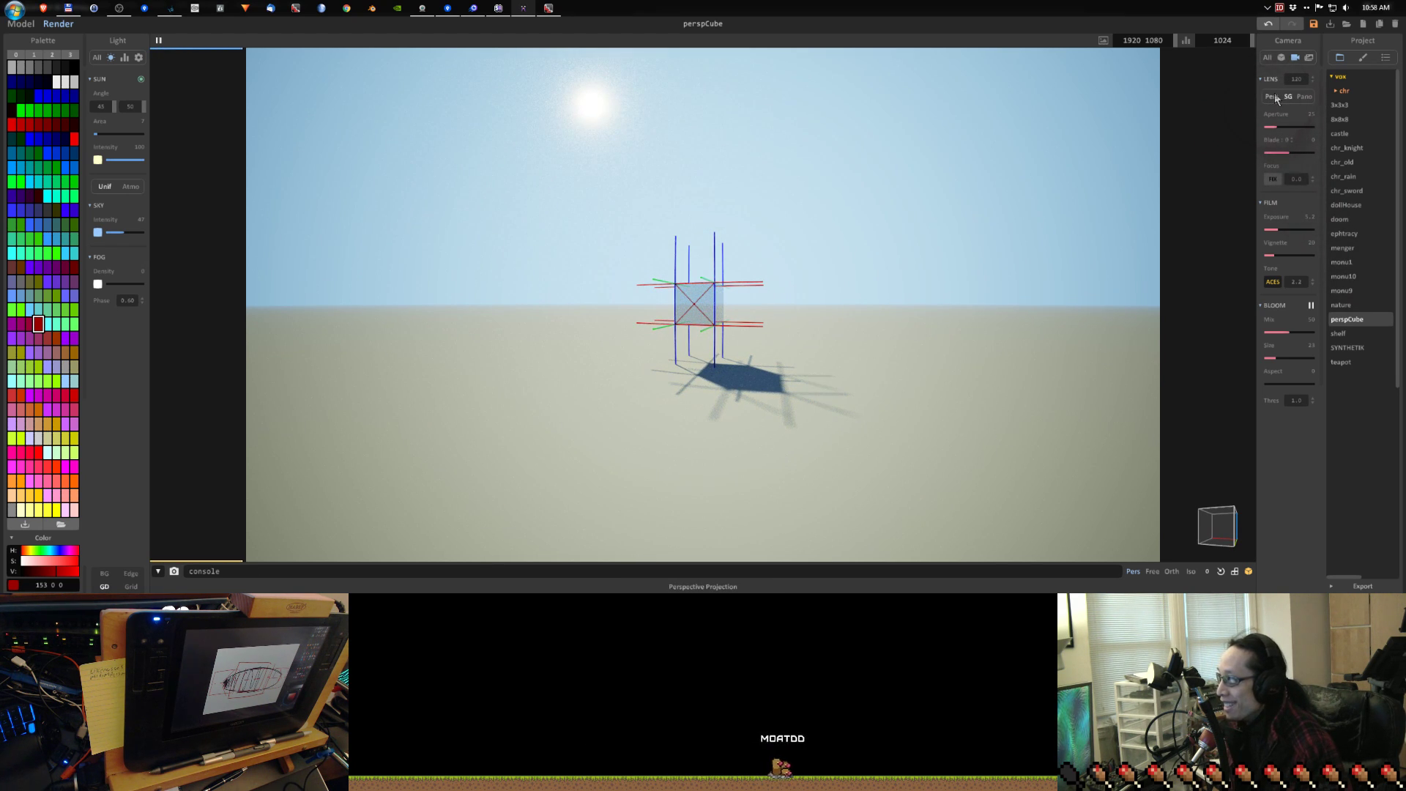
scroll(872, 213, "up", 10)
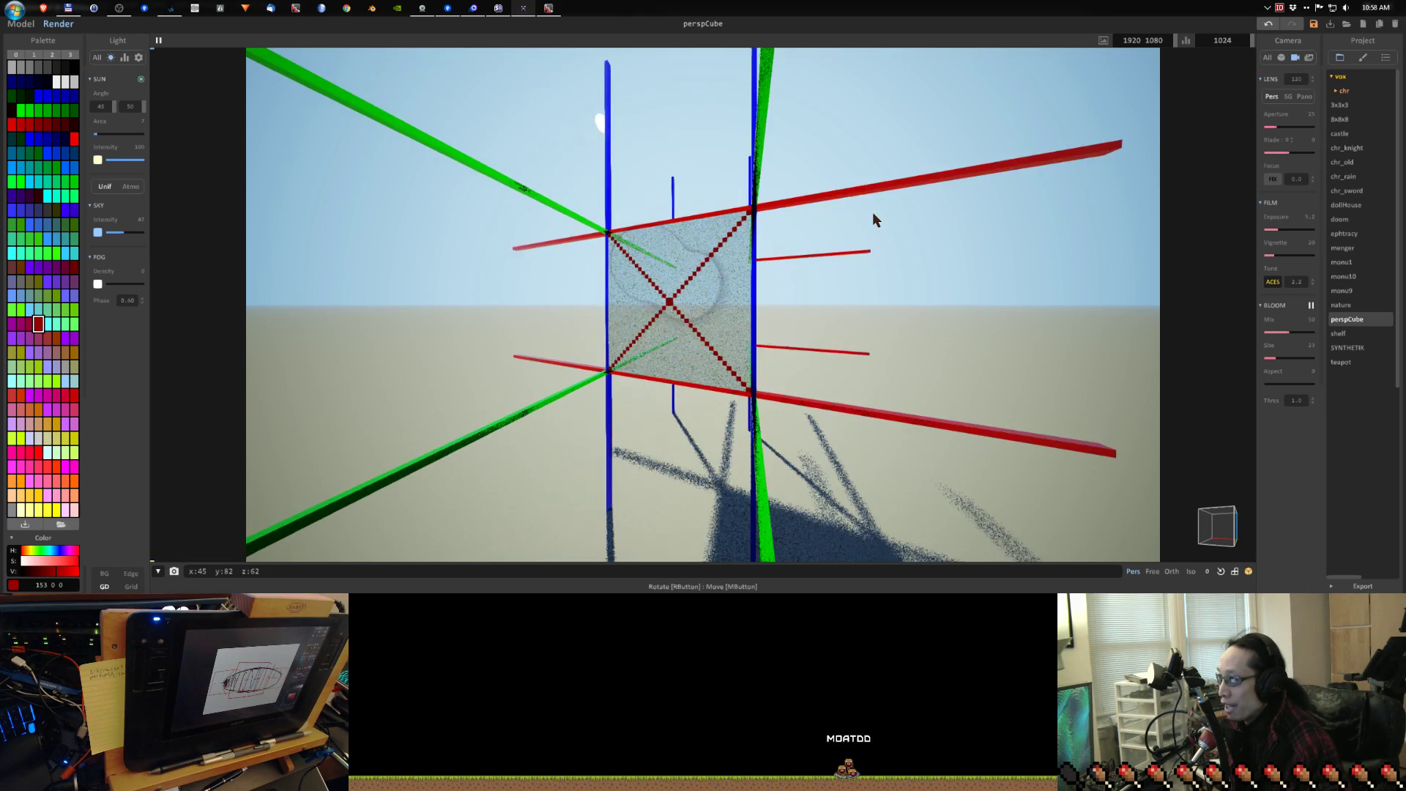
right_click_drag(837, 220, 961, 189)
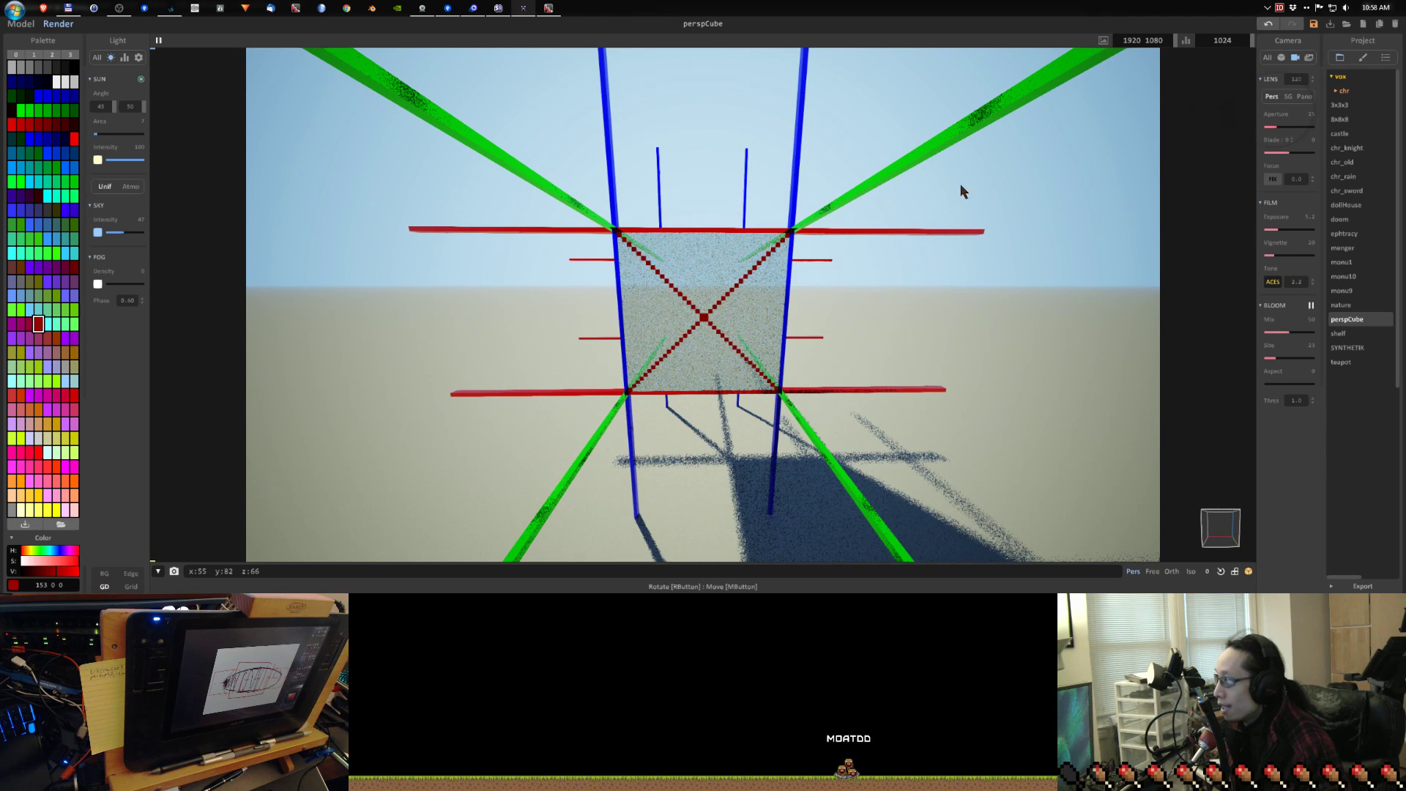
Switch the camera back to SG projection and view the cube from a distance, orbiting around to another face
left_click(1288, 97)
scroll(955, 152, "down", 10)
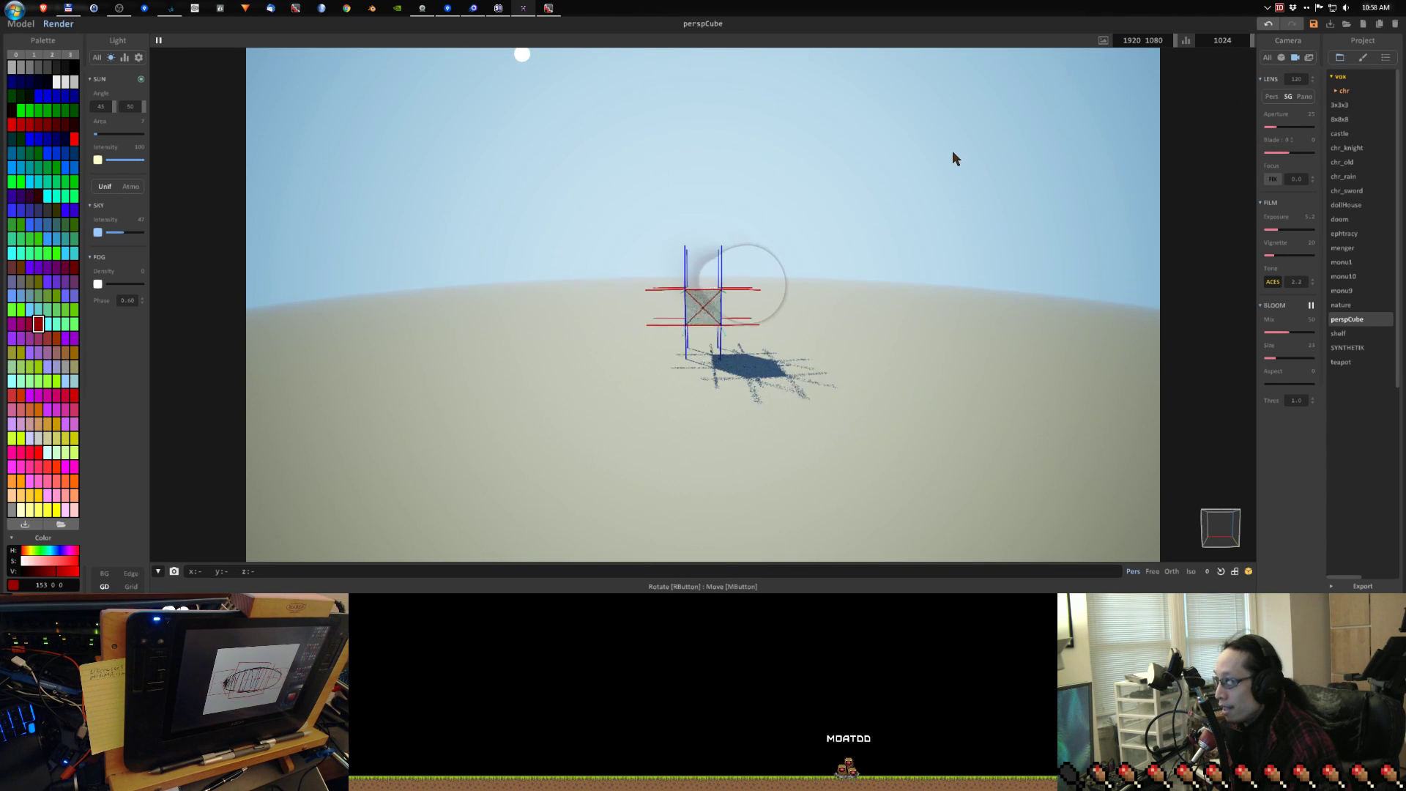
right_click_drag(895, 201, 770, 216)
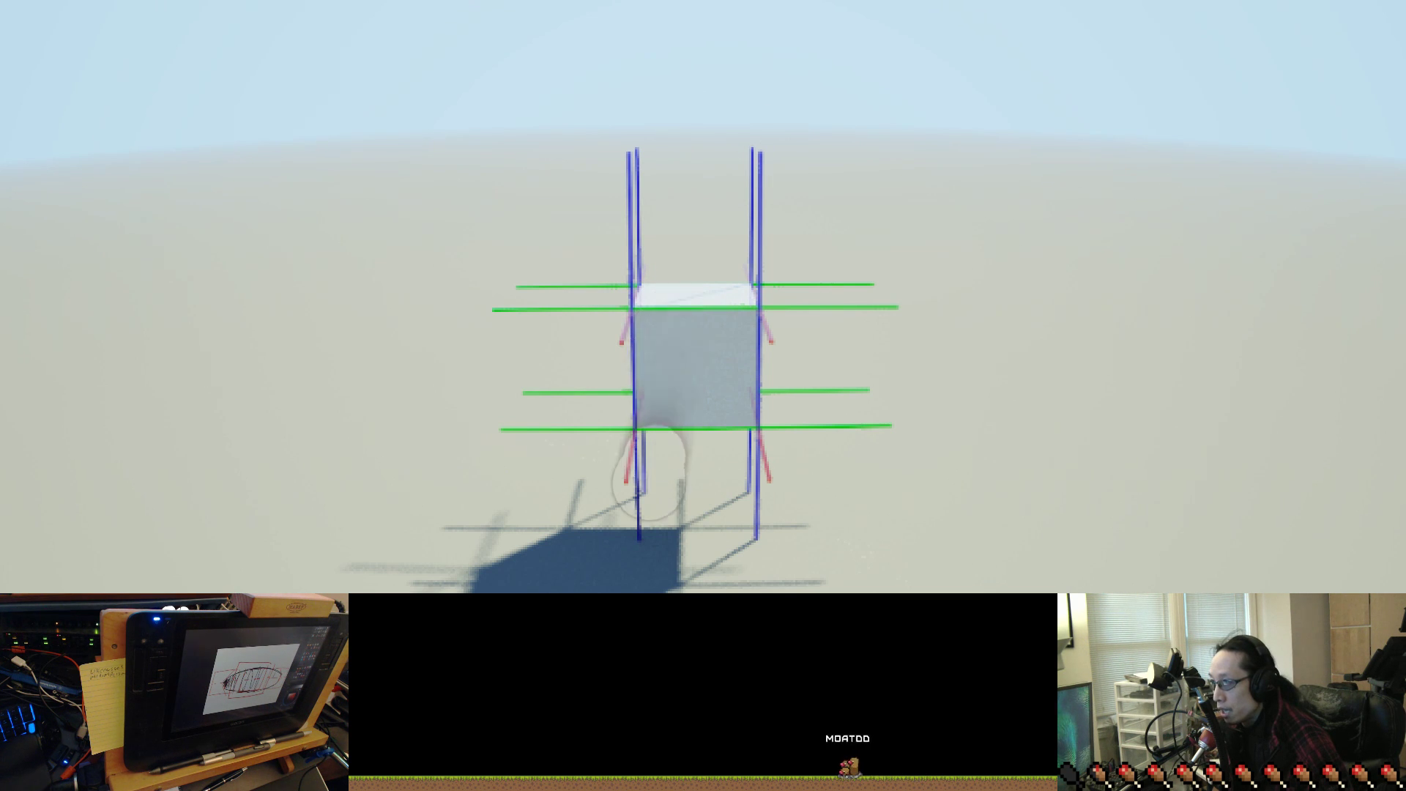
Leave the full-screen view and bring the camera close to the cube's plain face, viewing it head-on with a level horizon
key("Escape")
right_click_drag(764, 297, 771, 366)
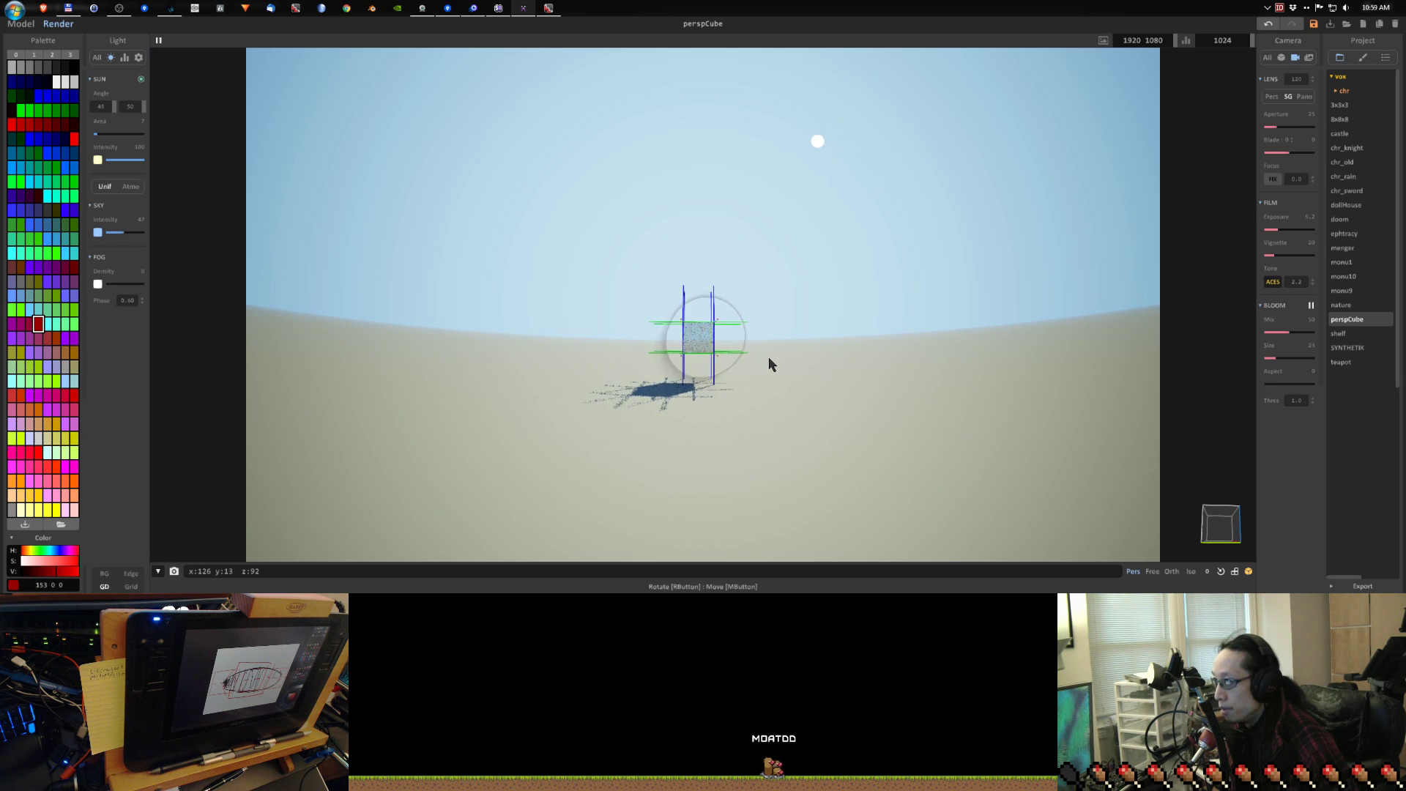
scroll(765, 300, "up", 3)
scroll(761, 306, "up", 5)
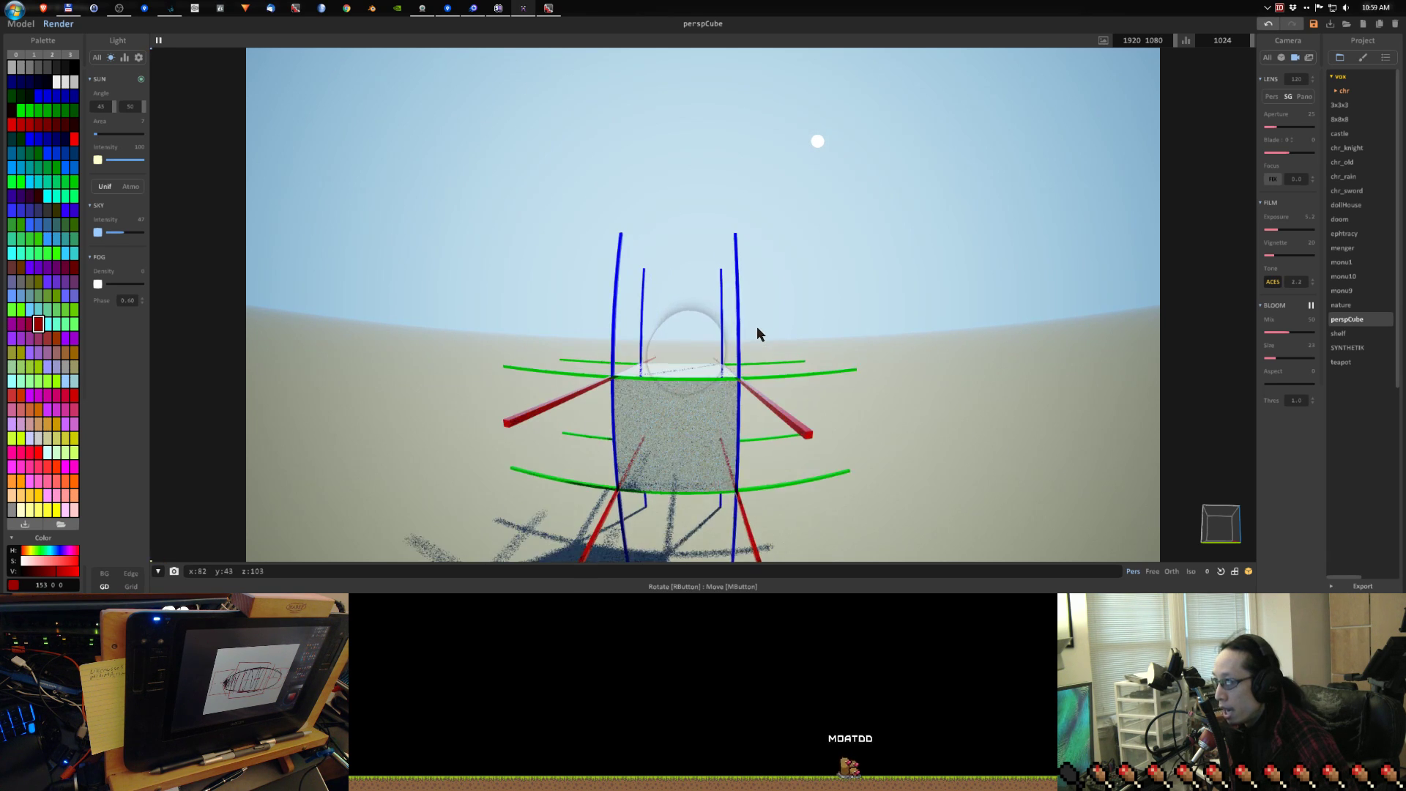
right_click_drag(763, 330, 769, 66)
right_click_drag(772, 206, 782, 200)
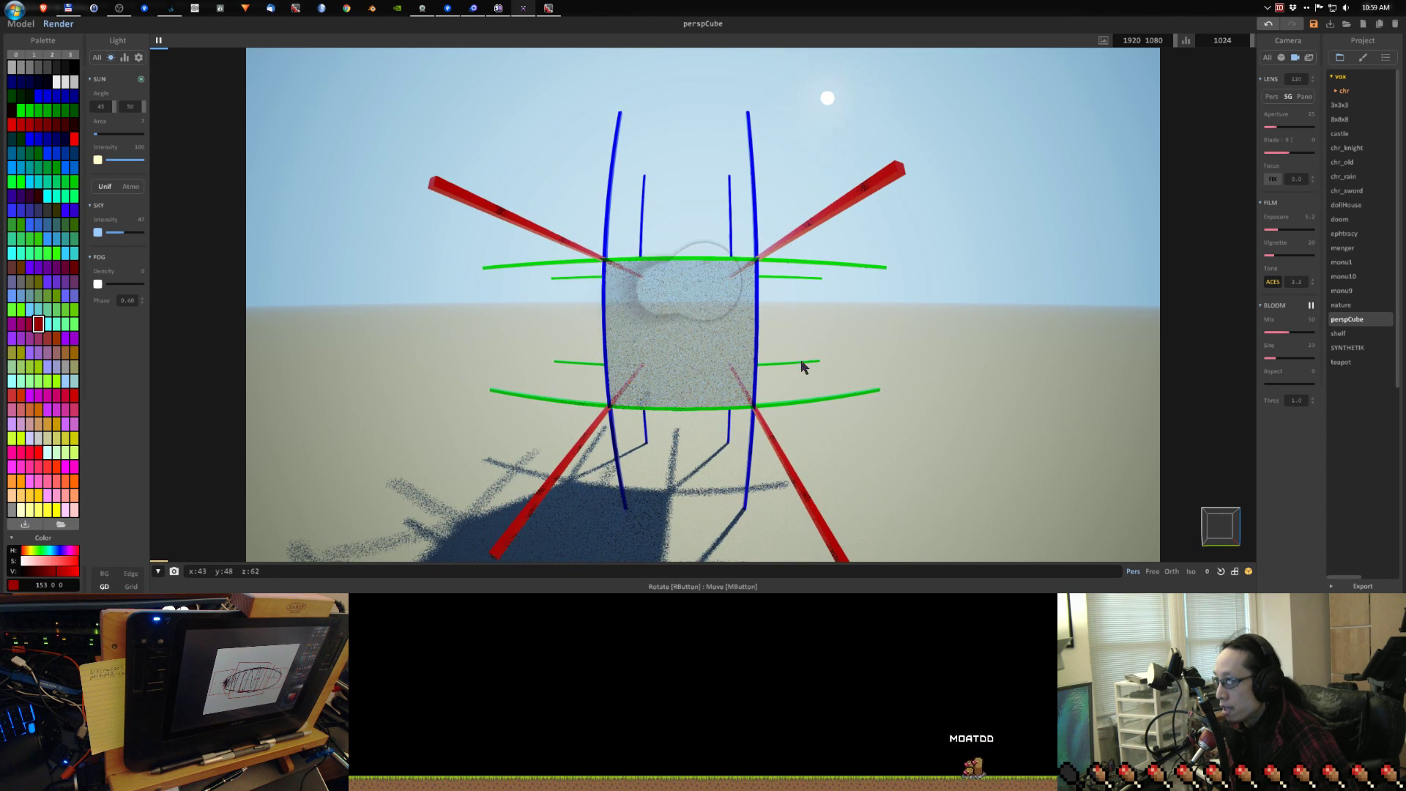
Compare the plain face with its bottom edge on the horizon, its top edge on the horizon, and the whole cube below it
right_click_drag(800, 367, 799, 112)
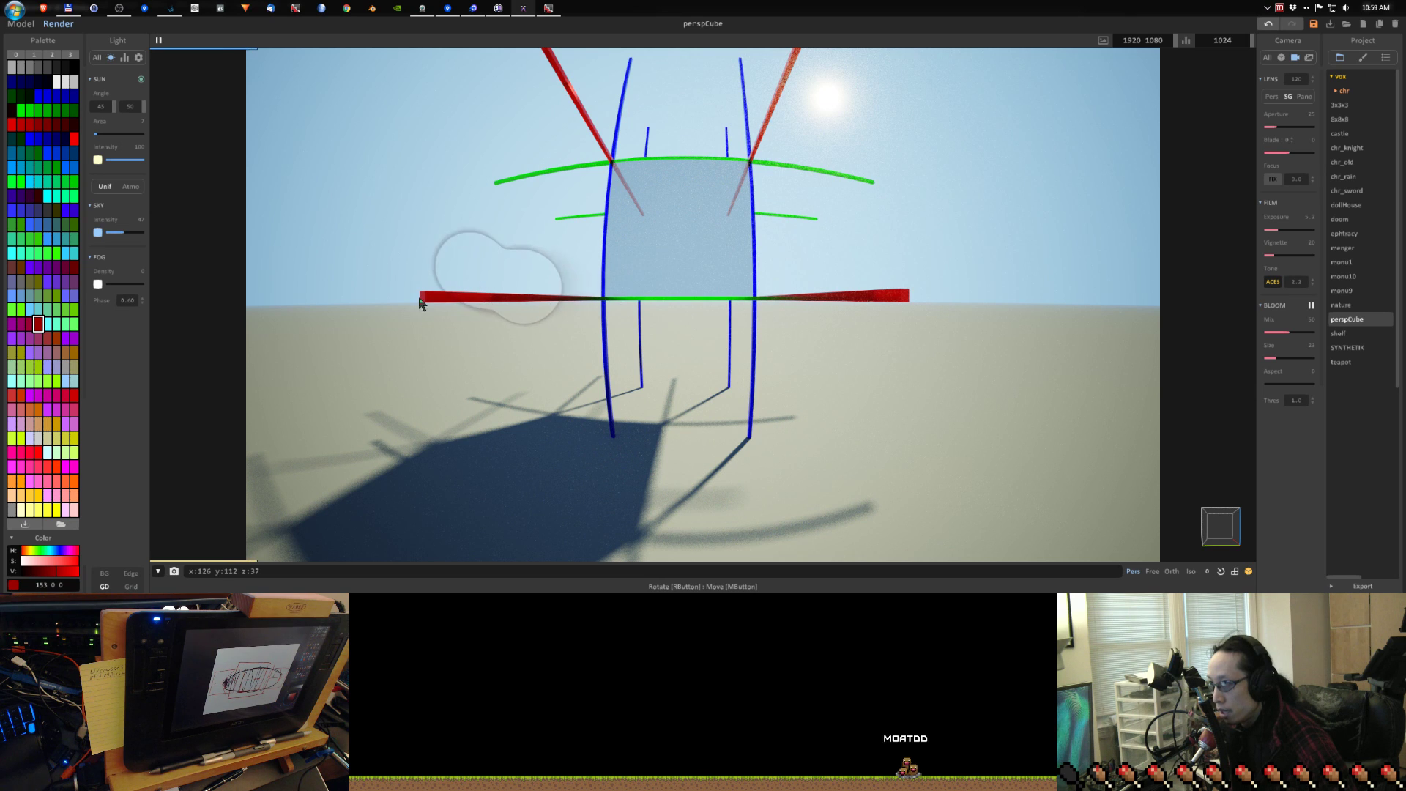
right_click_drag(858, 164, 886, 480)
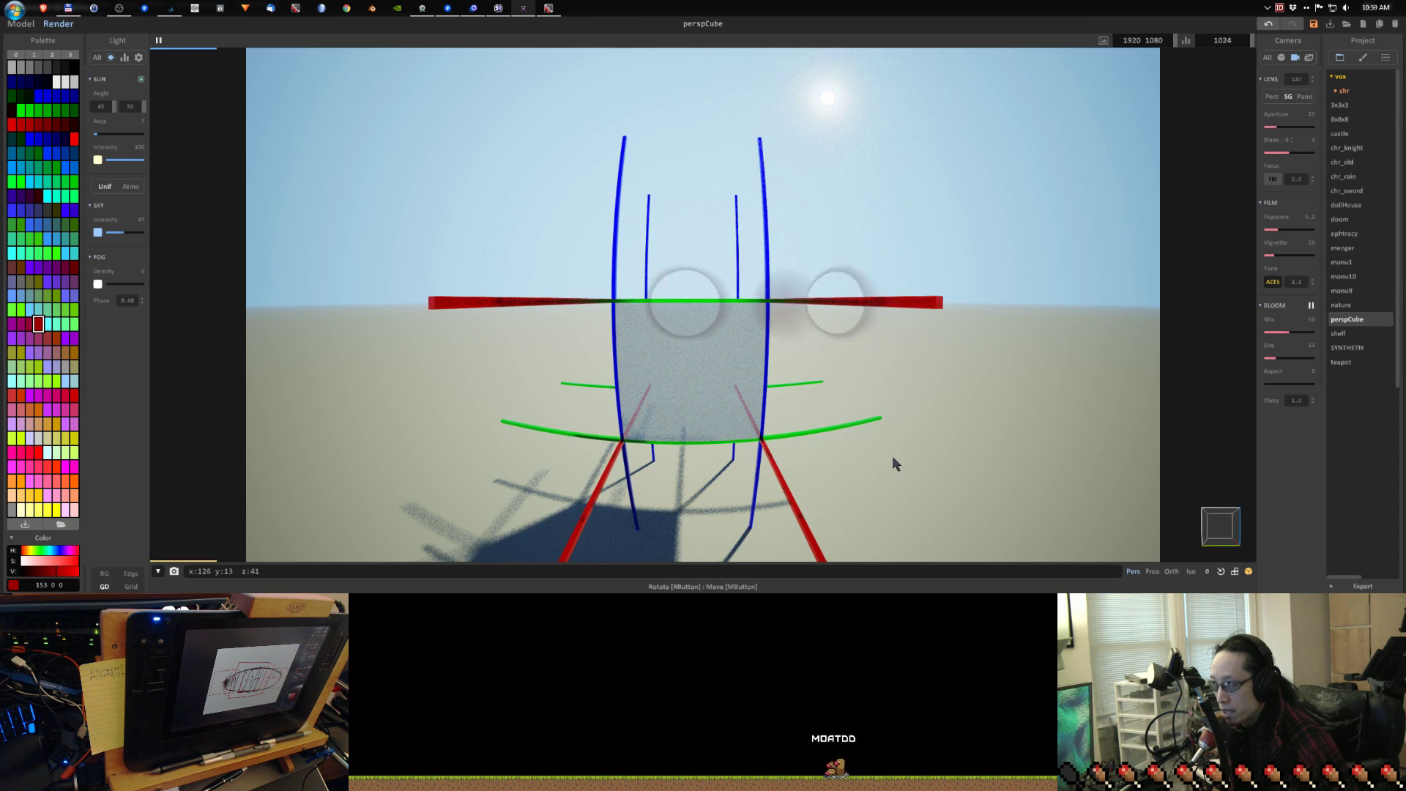
right_click_drag(892, 469, 893, 587)
middle_click_drag(893, 587, 894, 592)
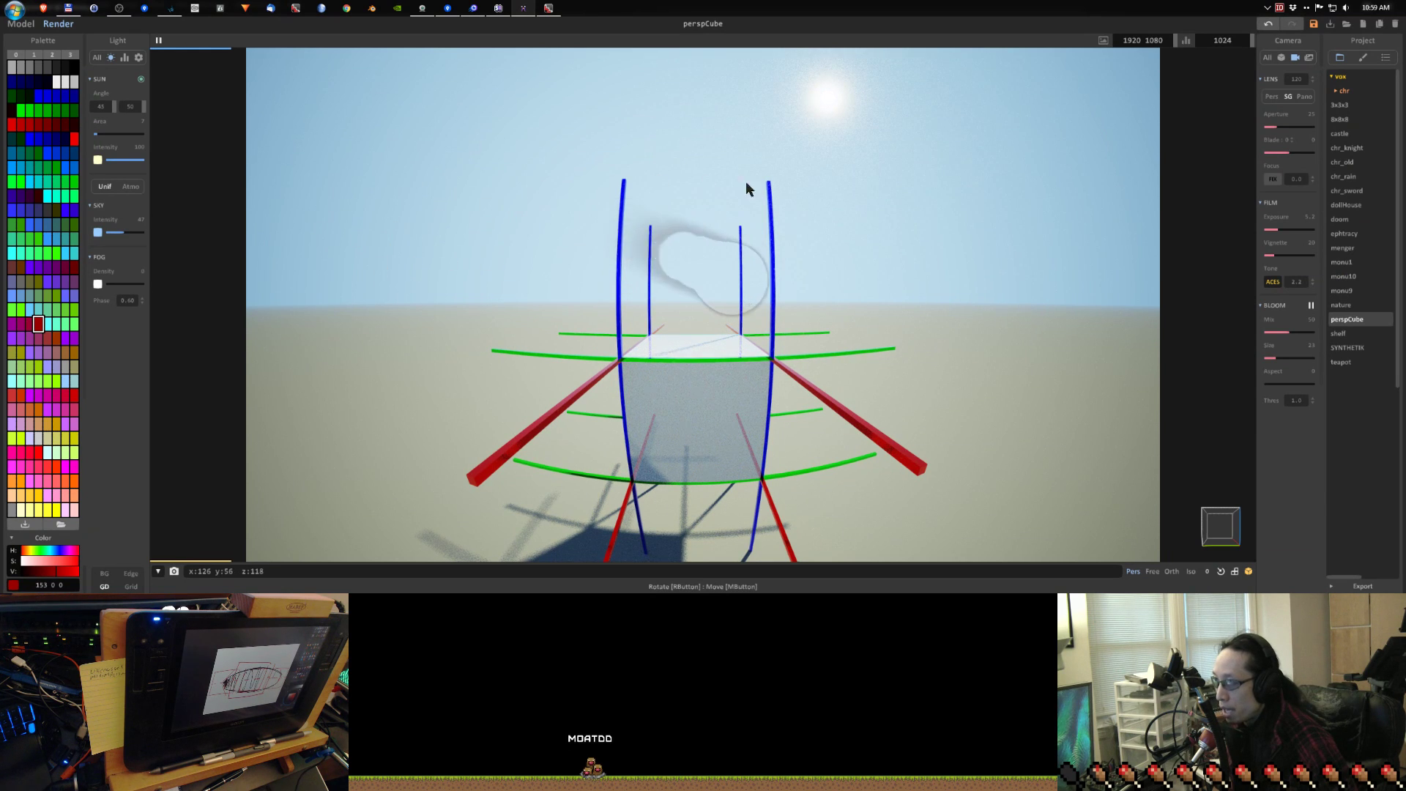
Examine the bending of the red, green and blue edge lines from tilted and oblique views, orbiting around to the crossed face
right_click_drag(811, 371, 846, 321)
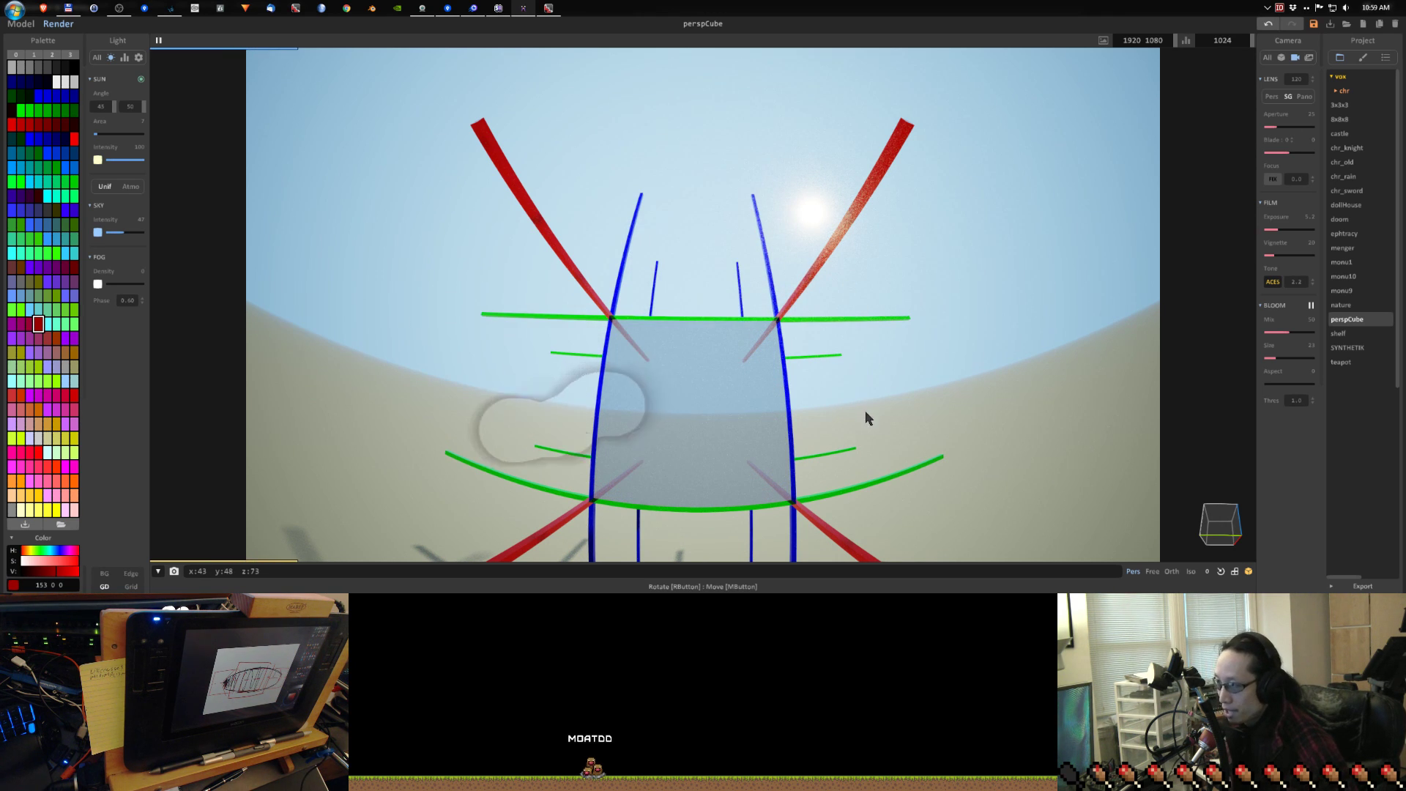
right_click_drag(865, 417, 894, 245)
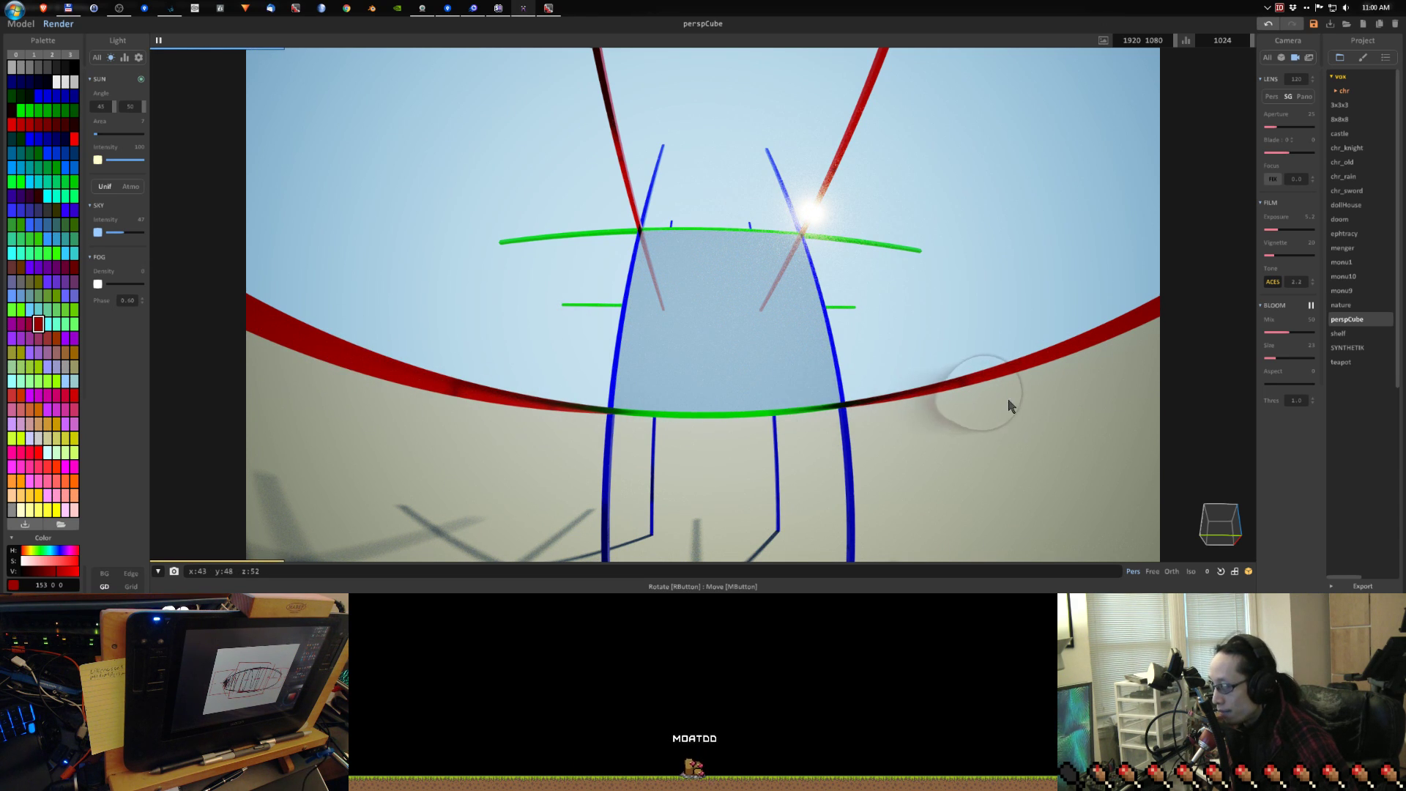
right_click_drag(523, 394, 1037, 395)
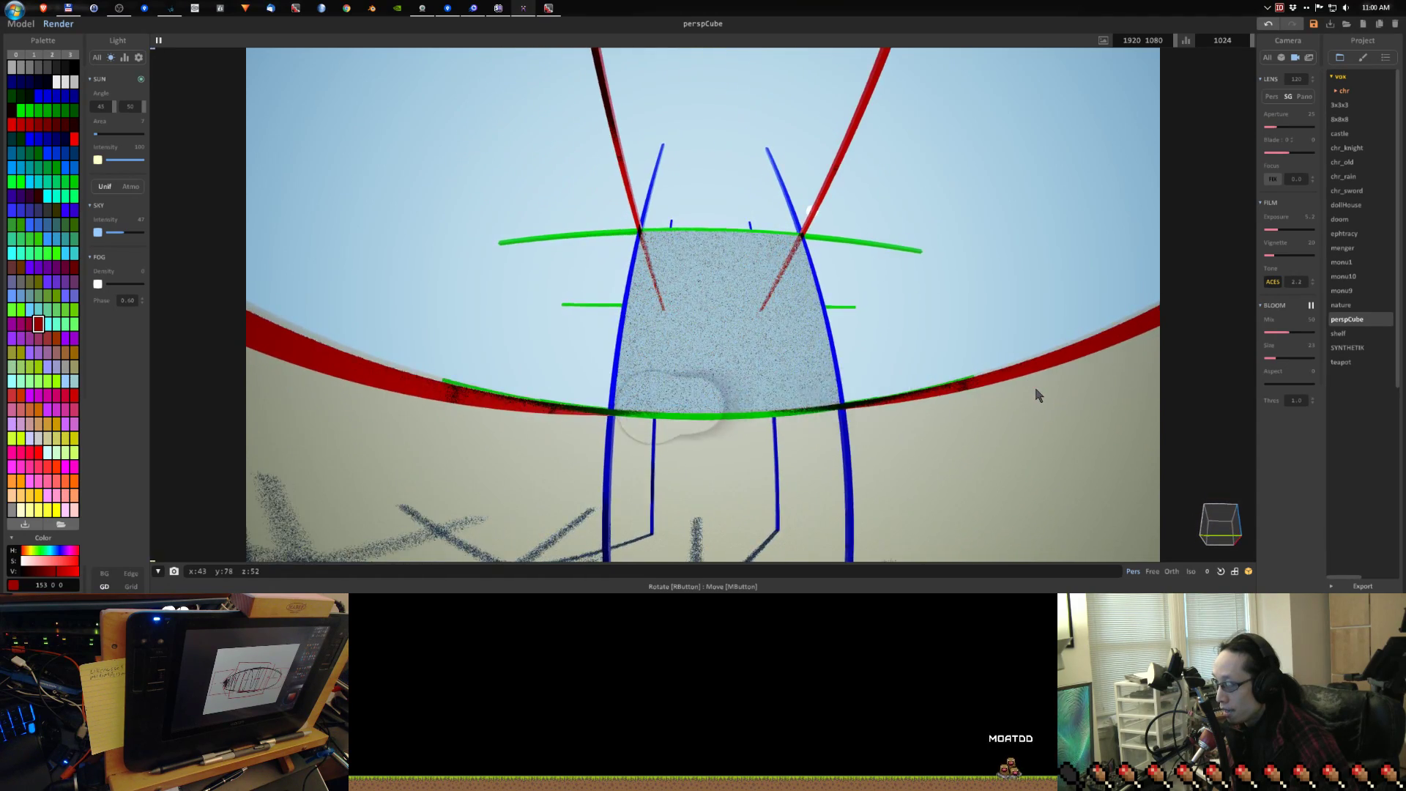
right_click_drag(817, 283, 405, 301)
right_click_drag(775, 225, 879, 293)
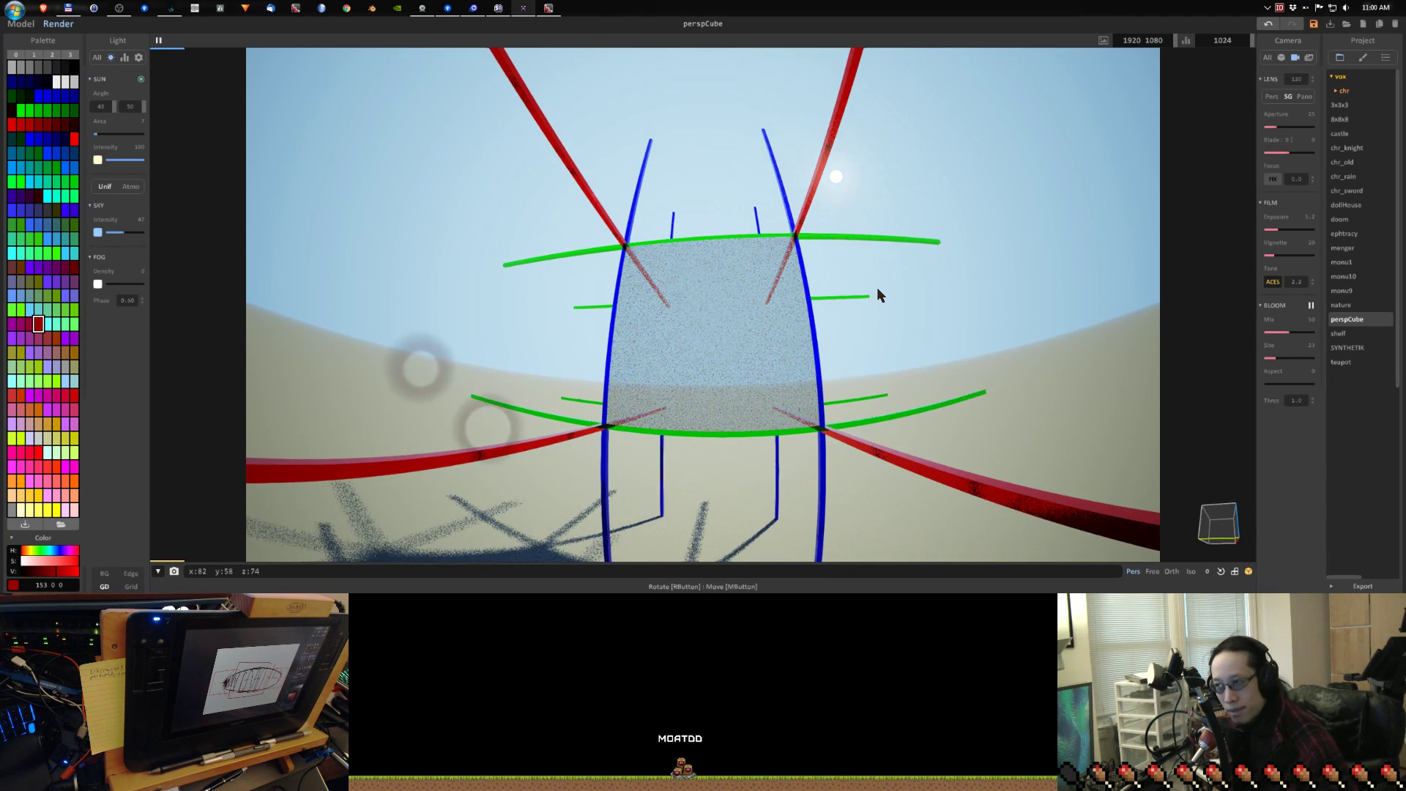
right_click_drag(877, 287, 870, 326)
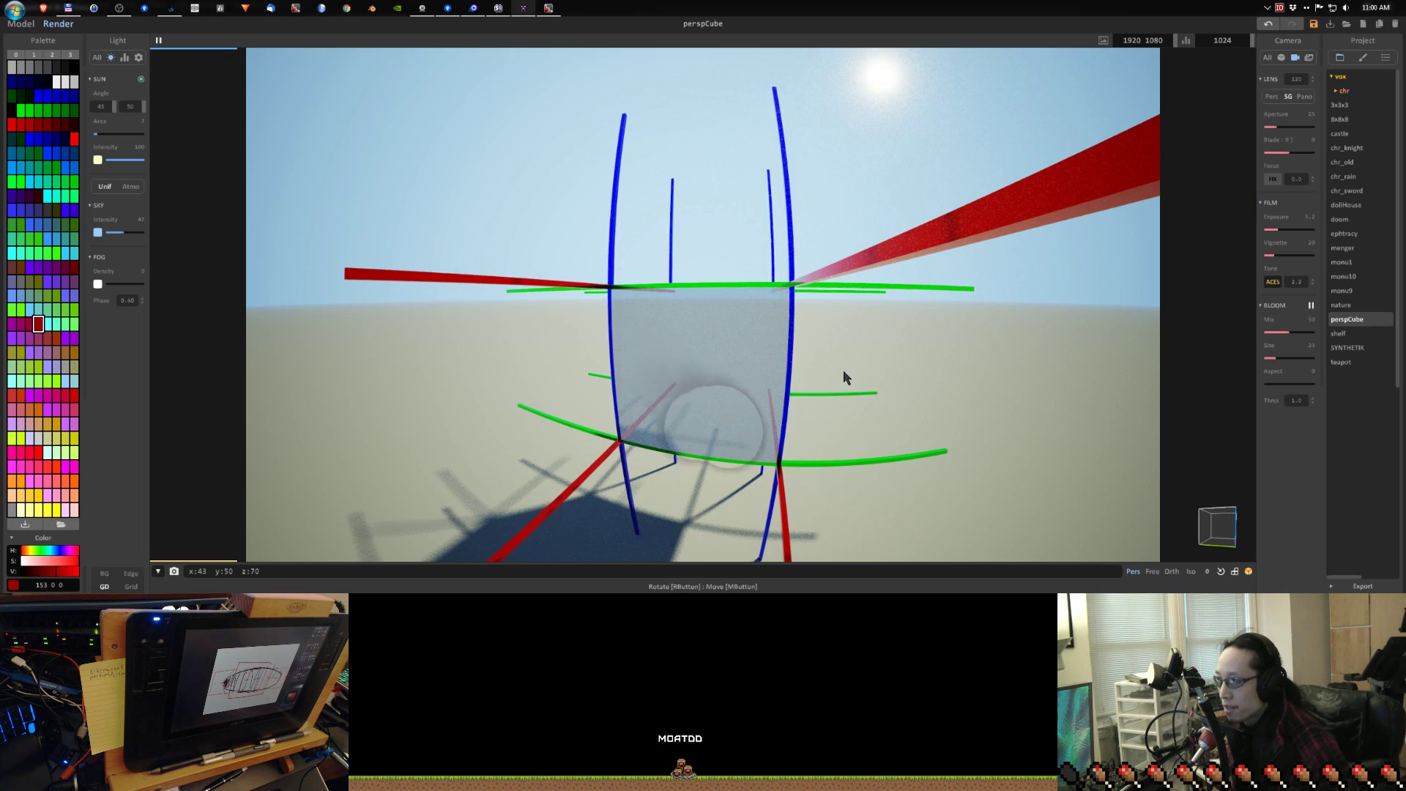
right_click_drag(845, 381, 183, 348)
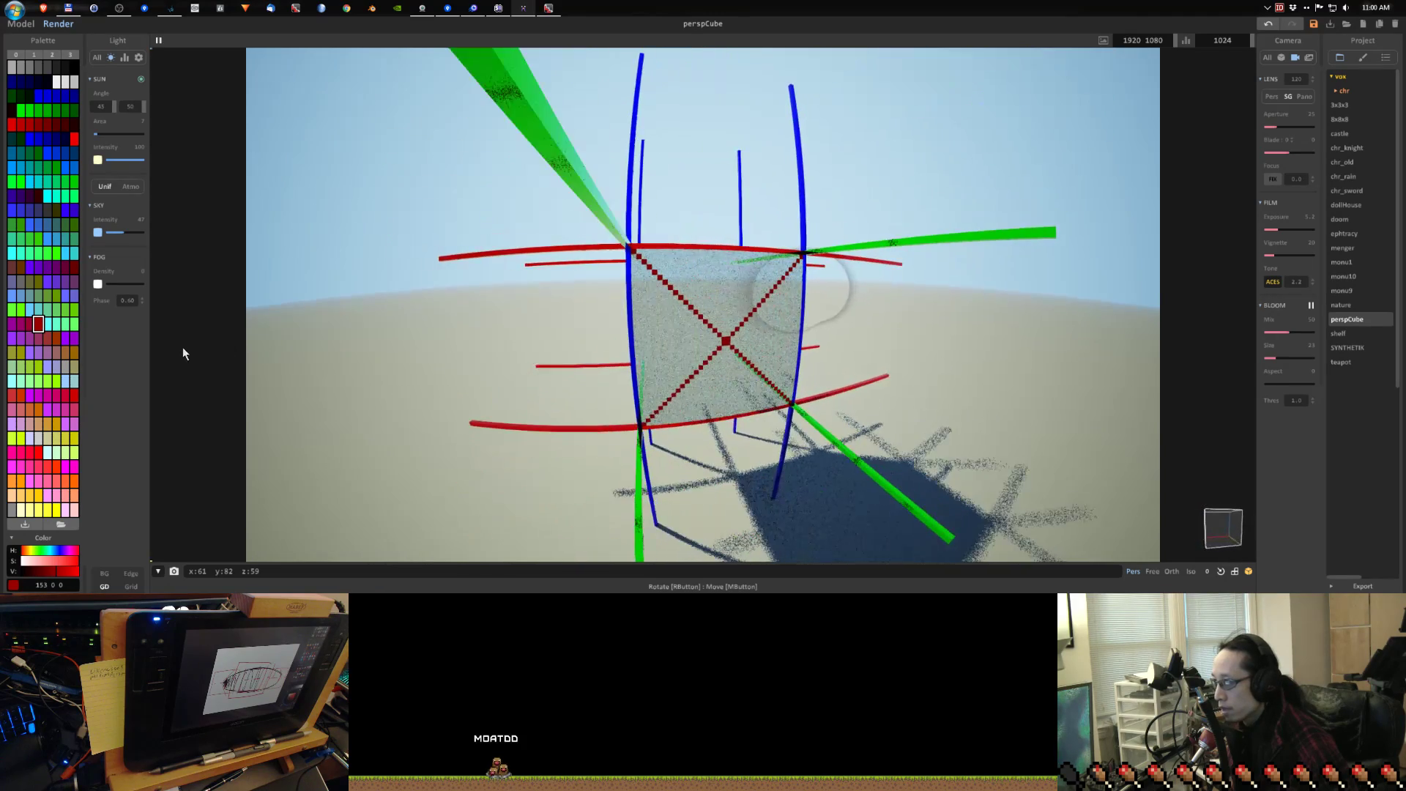